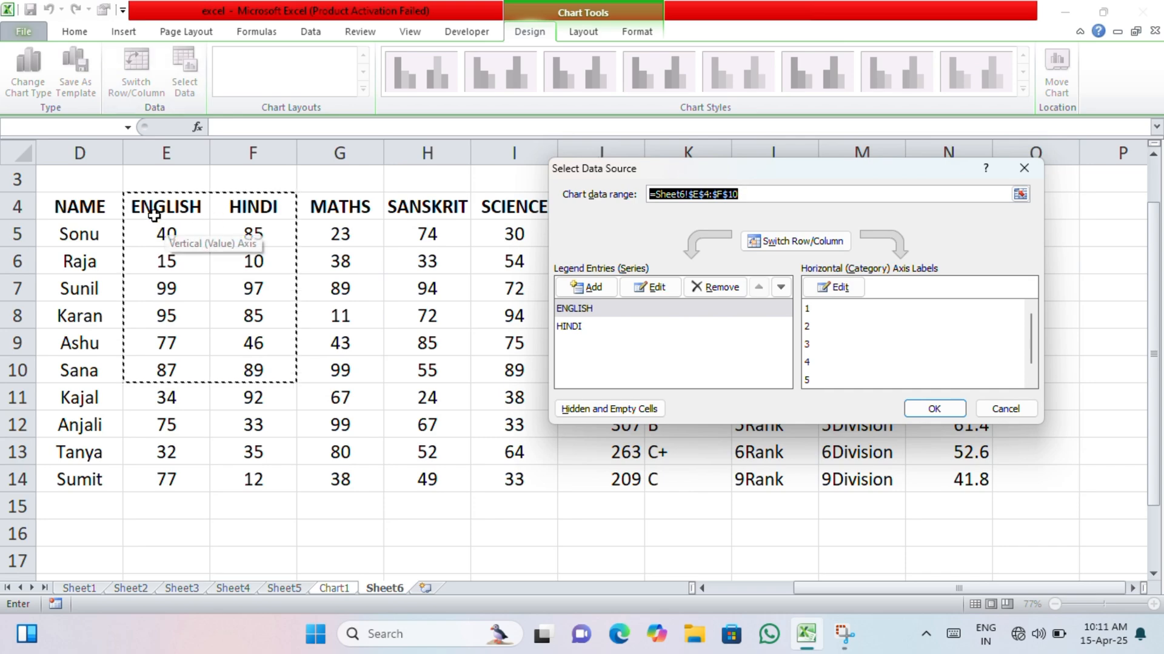
Step: Set the chart data range to Sheet6 cells E4 to N14 and apply it to the chart sheet
drag(162, 210, 939, 479)
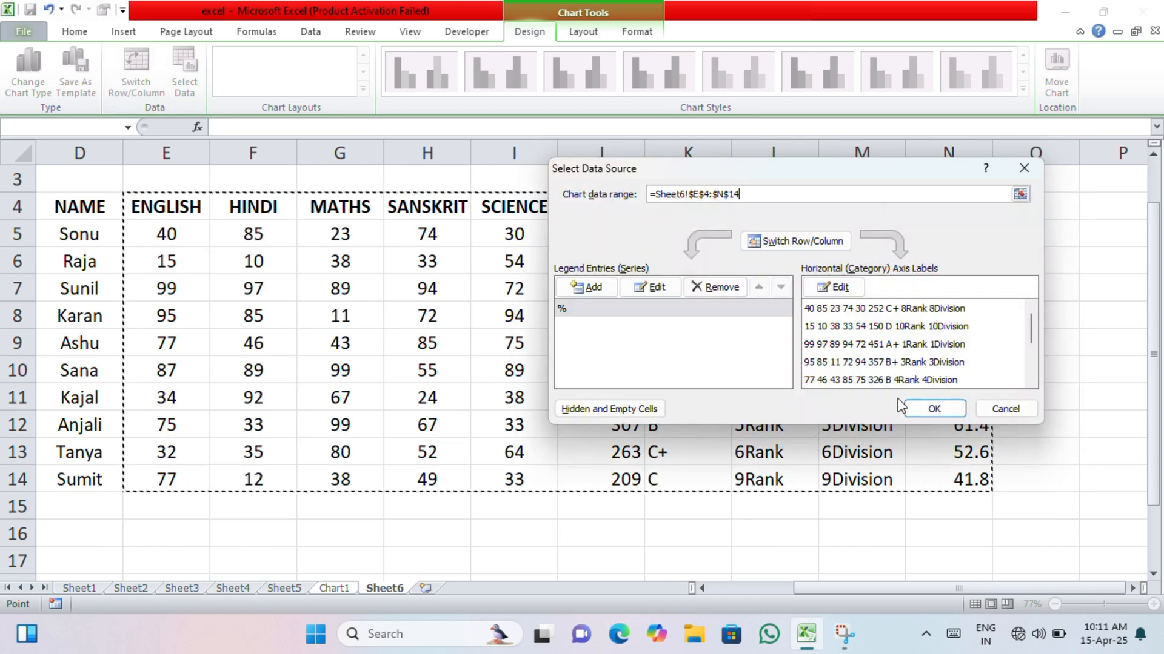
click(932, 409)
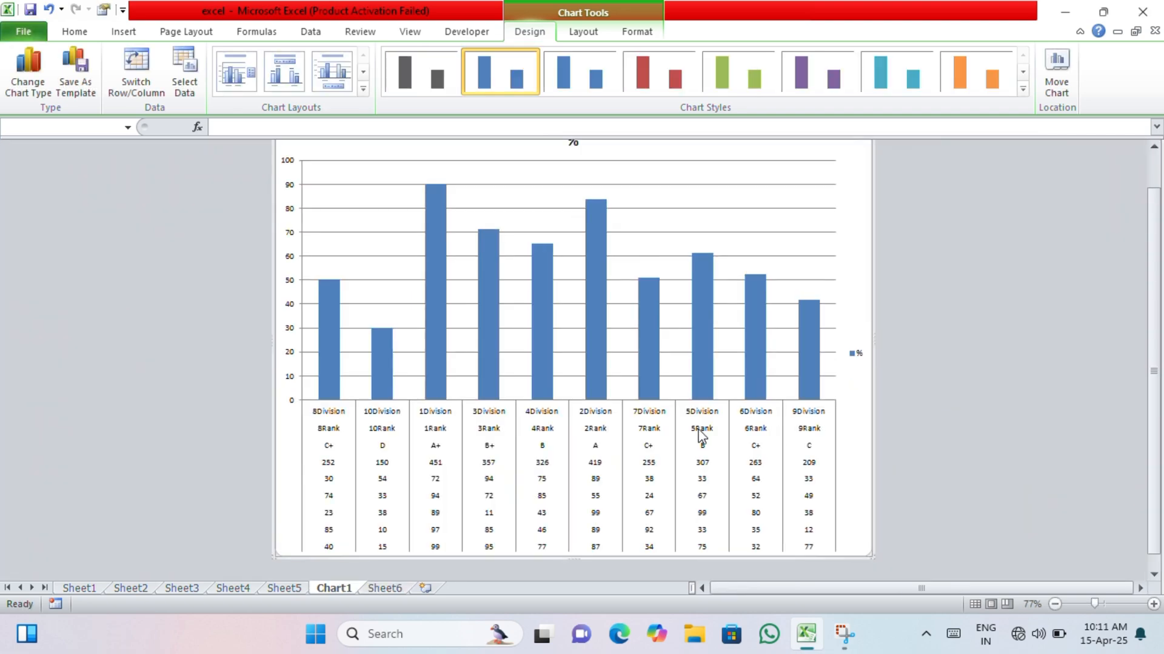
scroll(566, 426, up, 1)
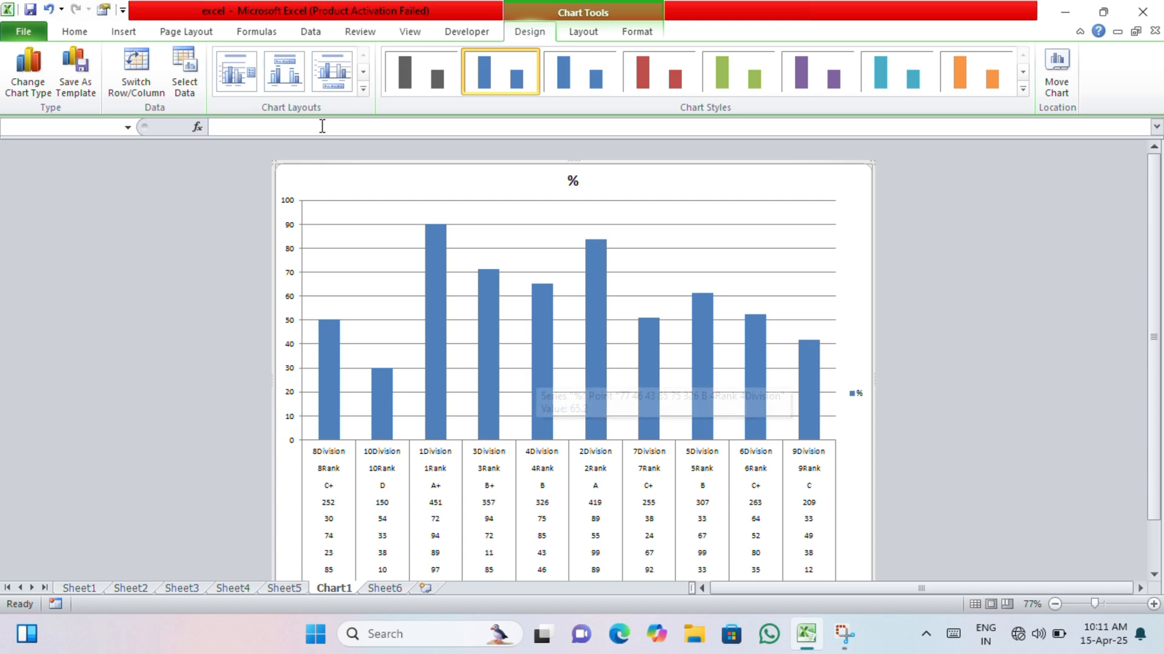
Step: Change the chart data range to Sheet6 cells D4 to F14, covering the name, English and Hindi columns
click(185, 76)
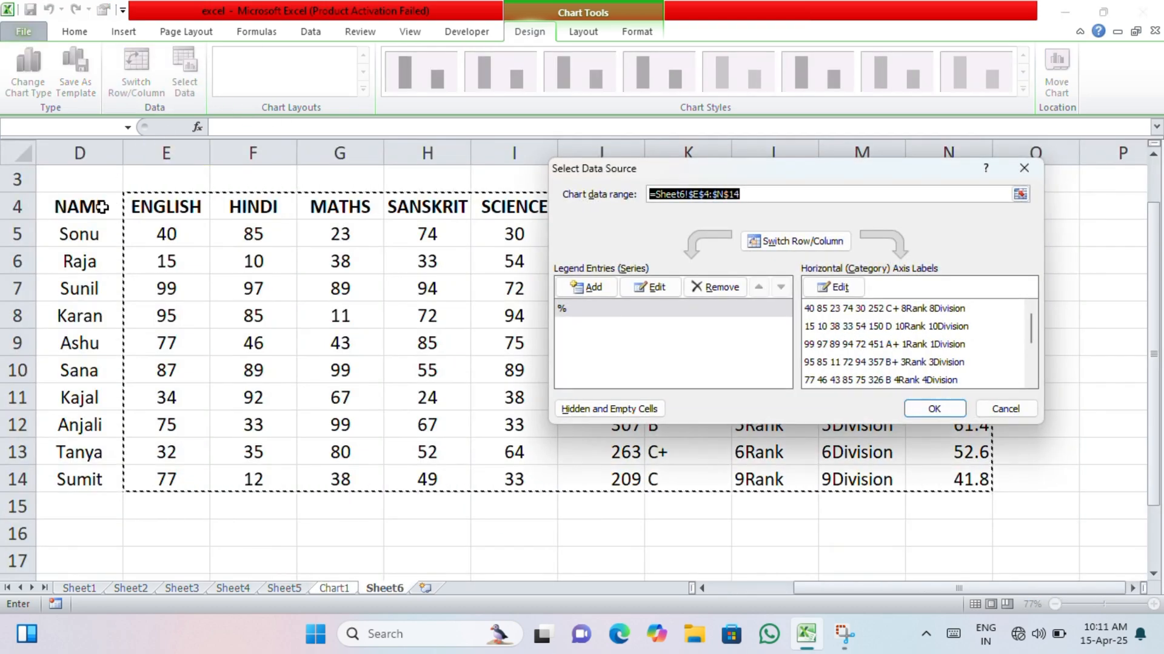
click(116, 215)
drag(117, 214, 226, 478)
click(936, 409)
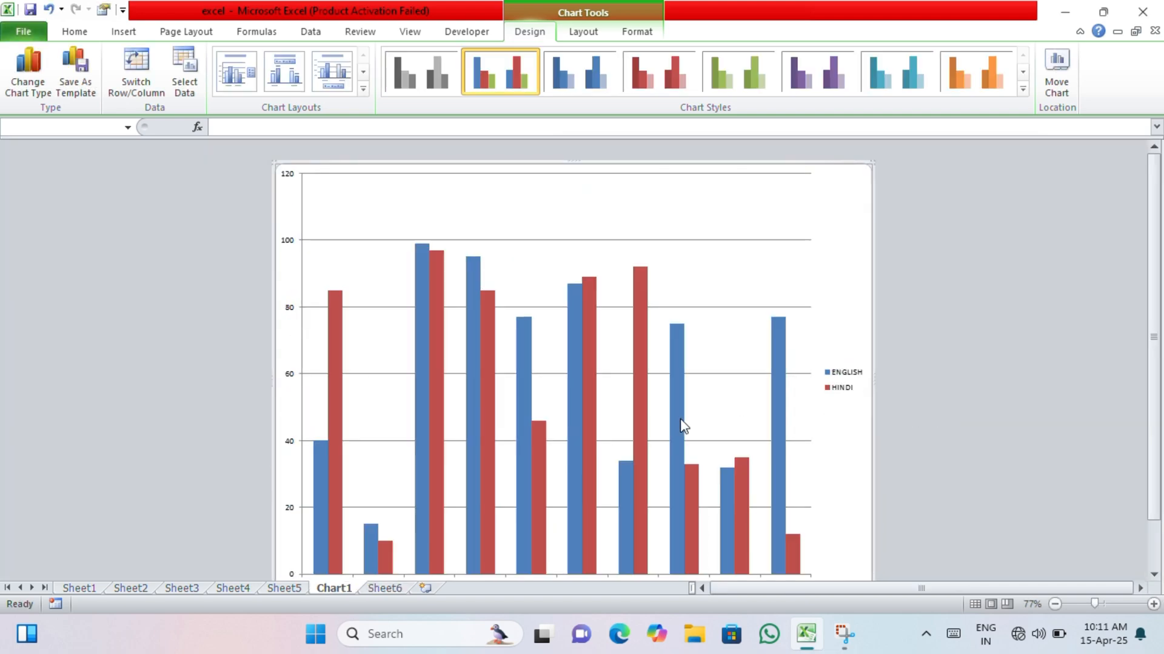
mouse_move(678, 420)
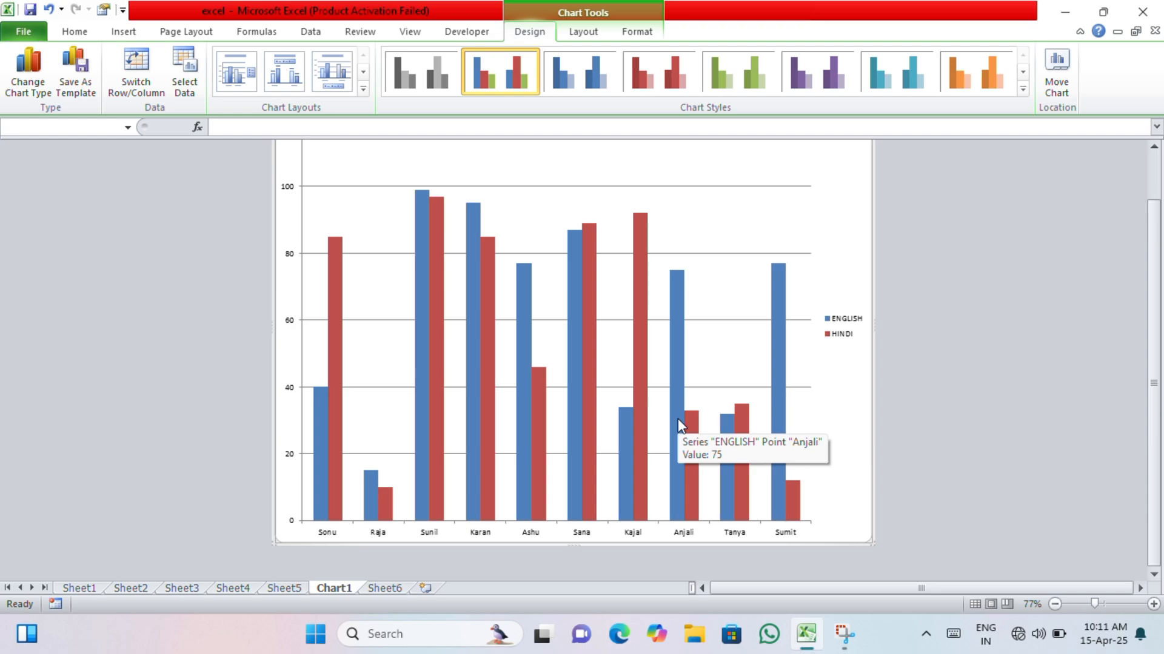
Step: Reduce the chart data range to Sheet6 cells D4 to F8, covering only the first four students' English and Hindi marks
click(184, 73)
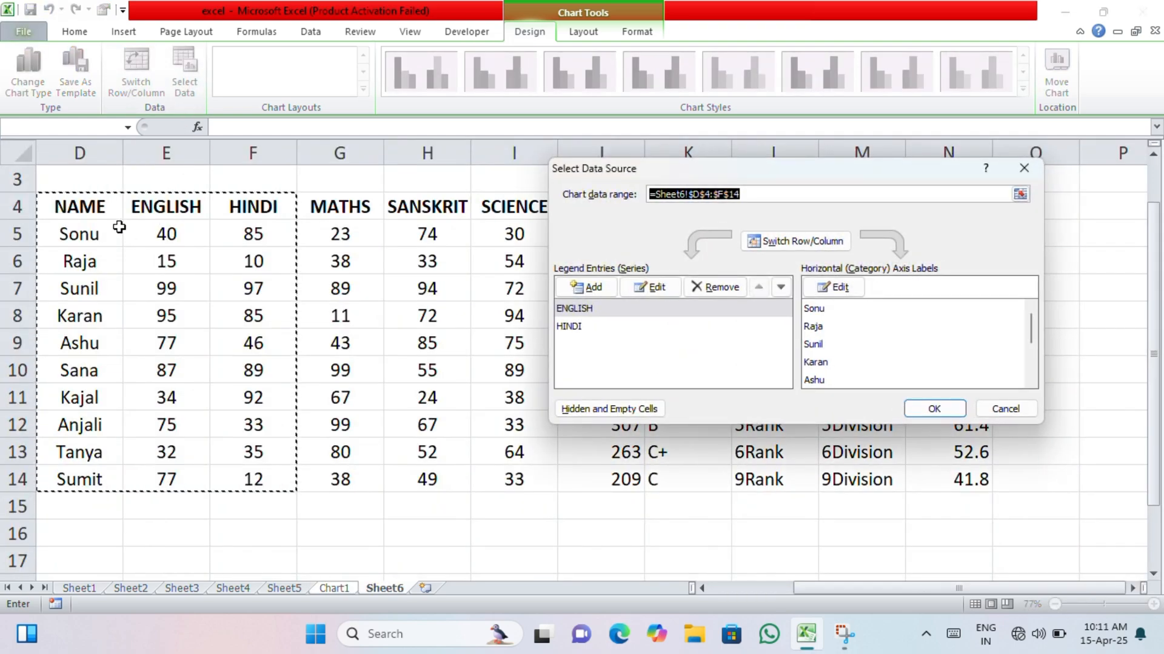
drag(94, 202, 242, 317)
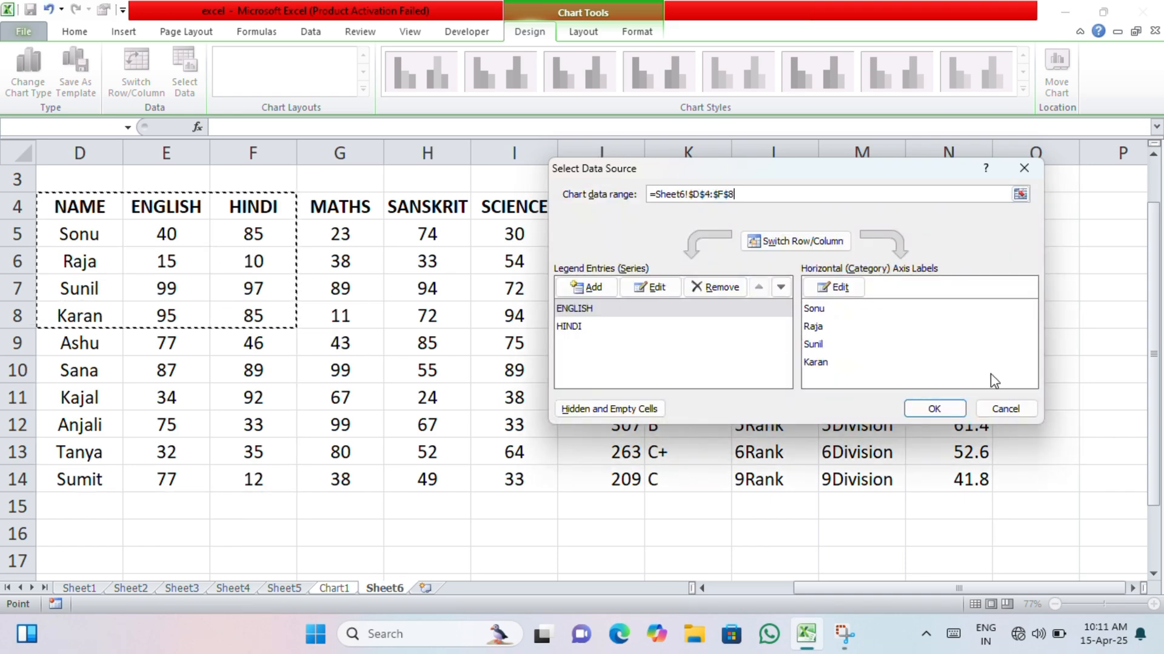
click(921, 406)
scroll(643, 410, down, 1)
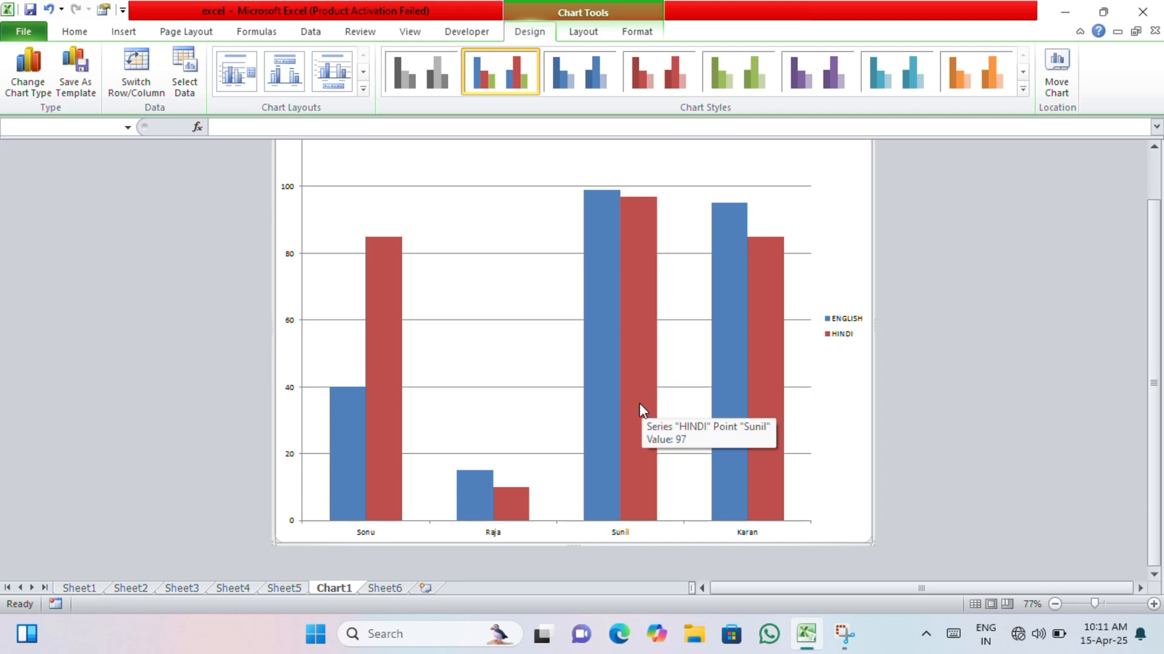
scroll(642, 410, up, 1)
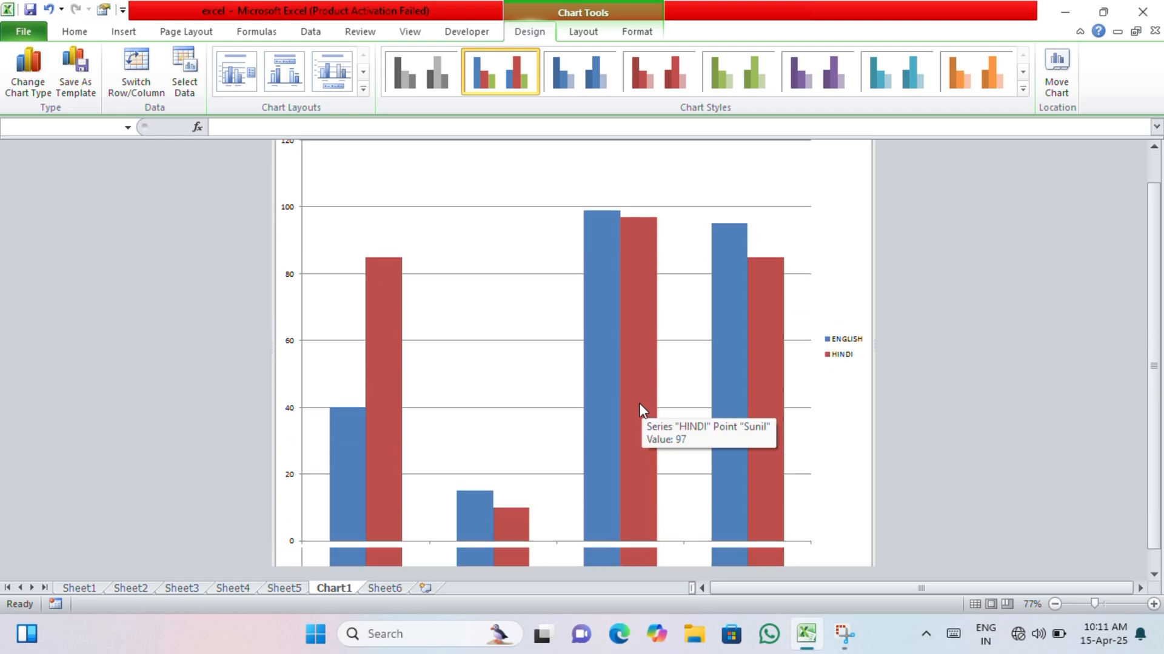
scroll(643, 410, down, 1)
click(846, 323)
click(850, 324)
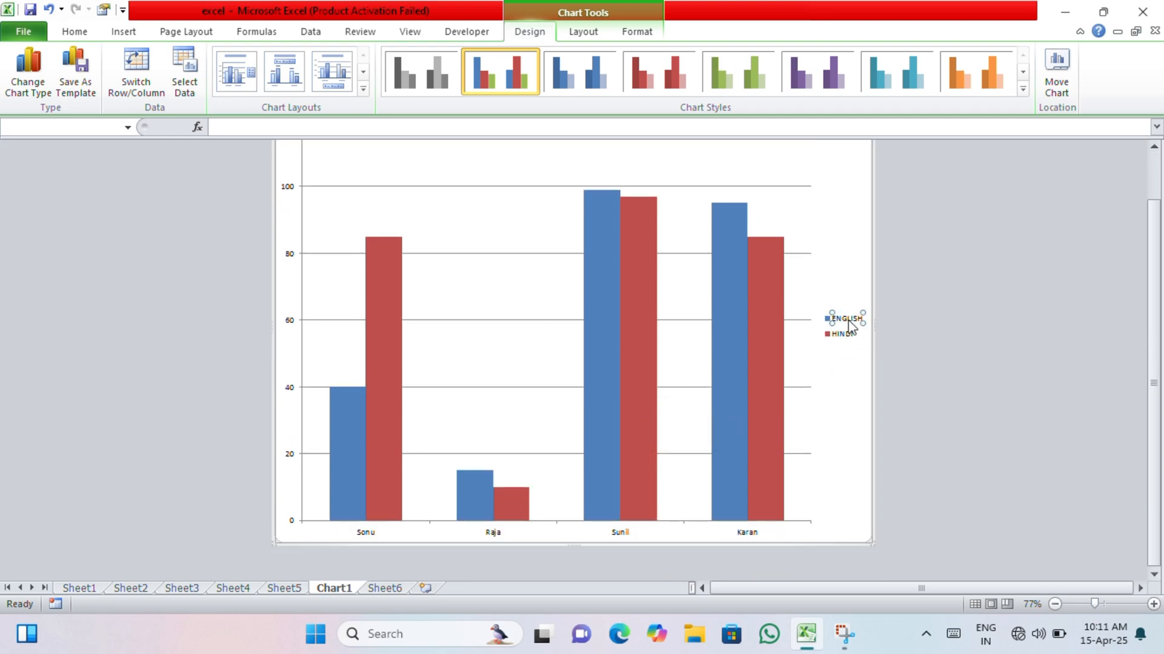
double_click(850, 325)
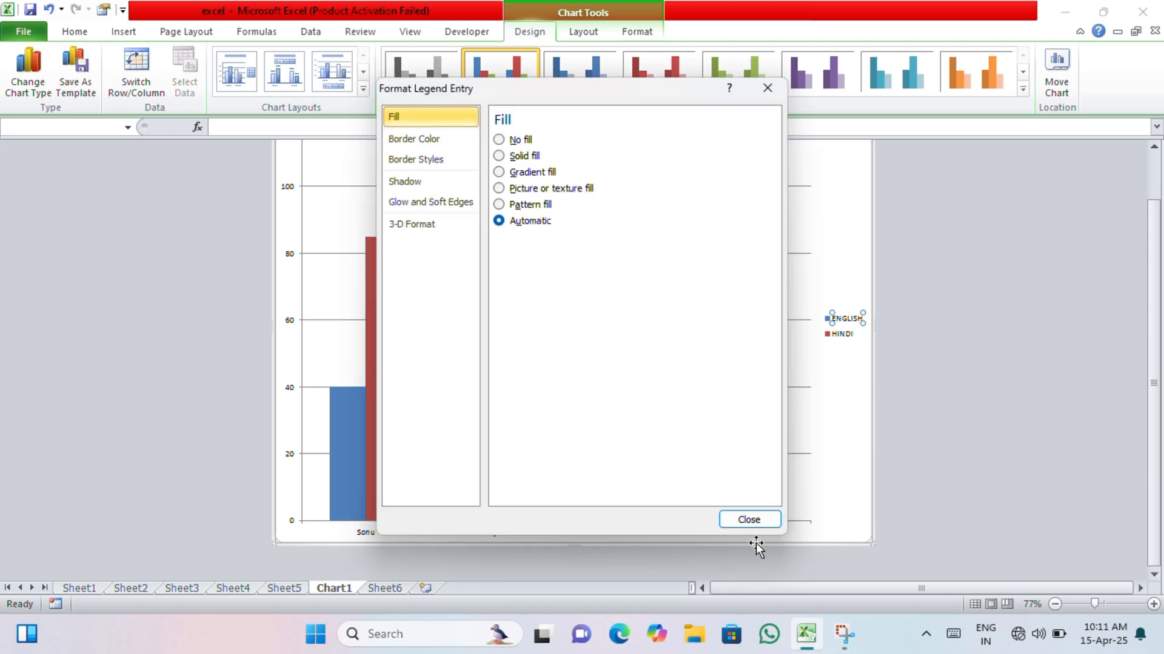
click(750, 521)
Step: Move the chart legend down beside the lower end of the plot area
click(845, 330)
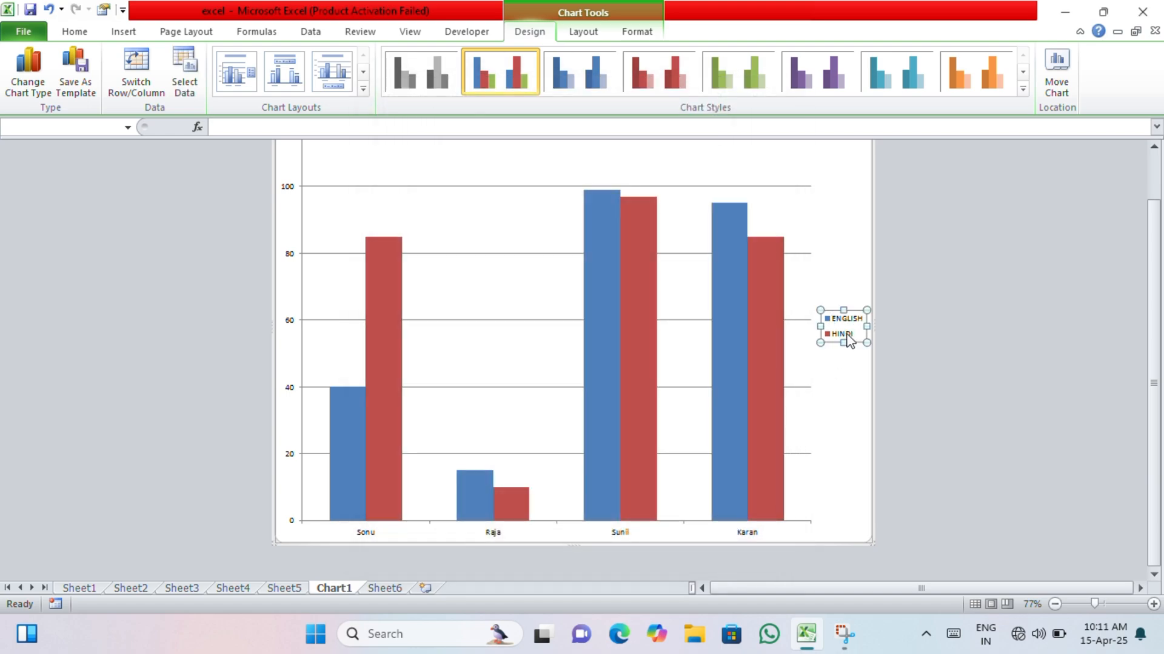
drag(847, 324, 845, 507)
click(756, 537)
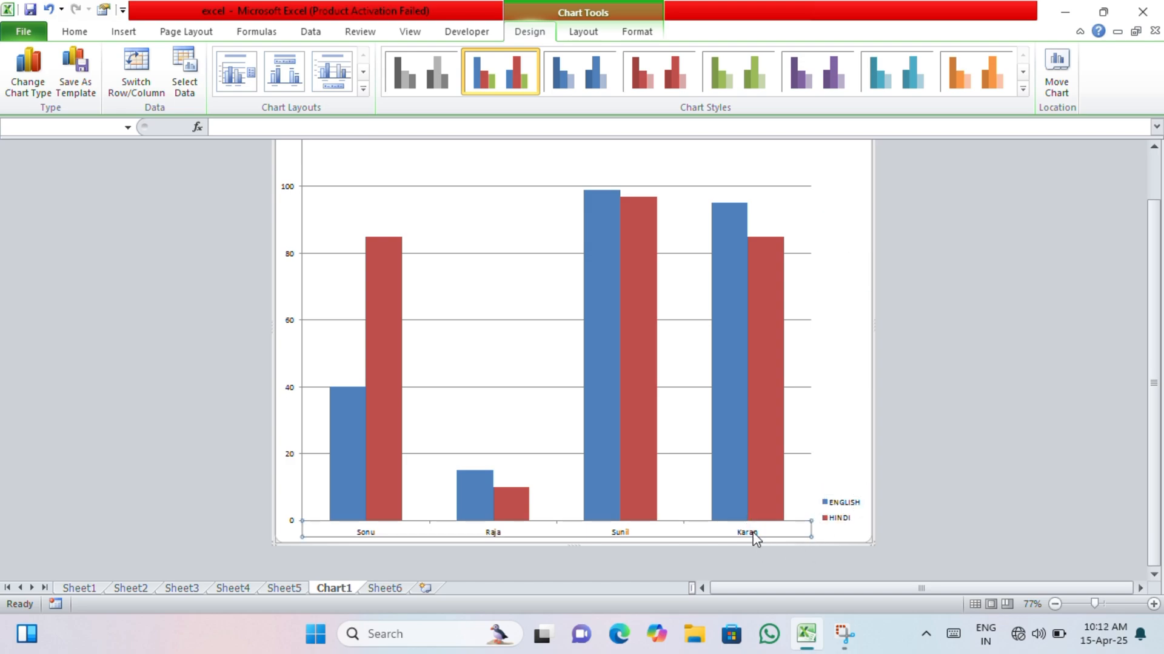
click(810, 486)
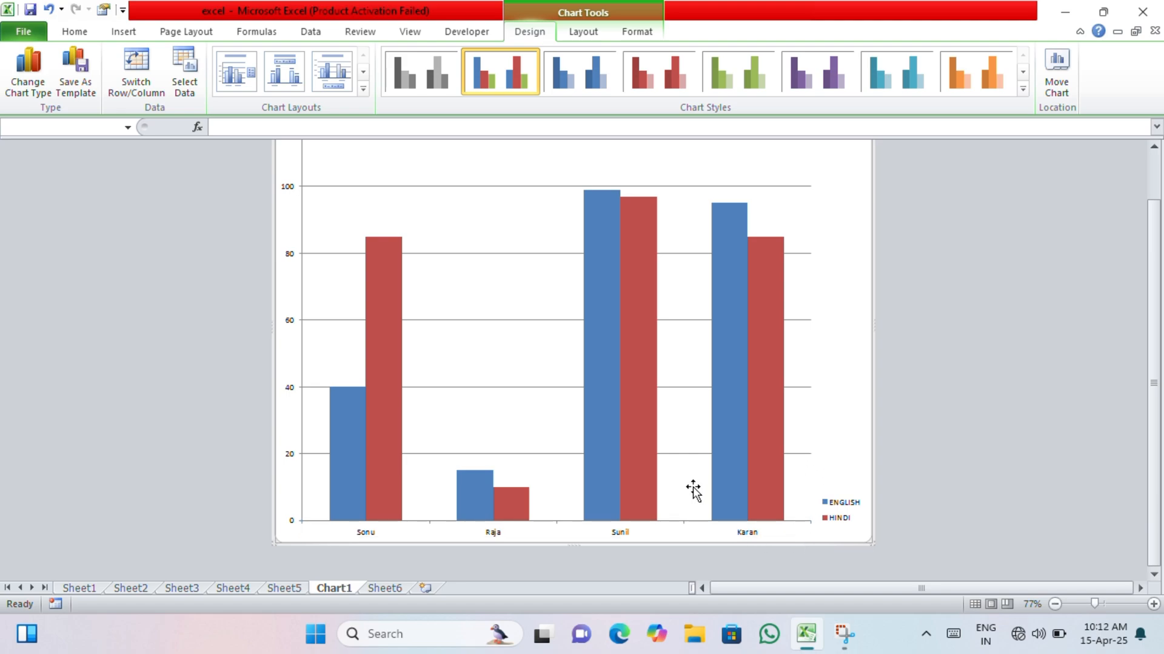
Step: Shift the chart's plot area slightly left and down within the chart
scroll(693, 490, up, 1)
click(791, 403)
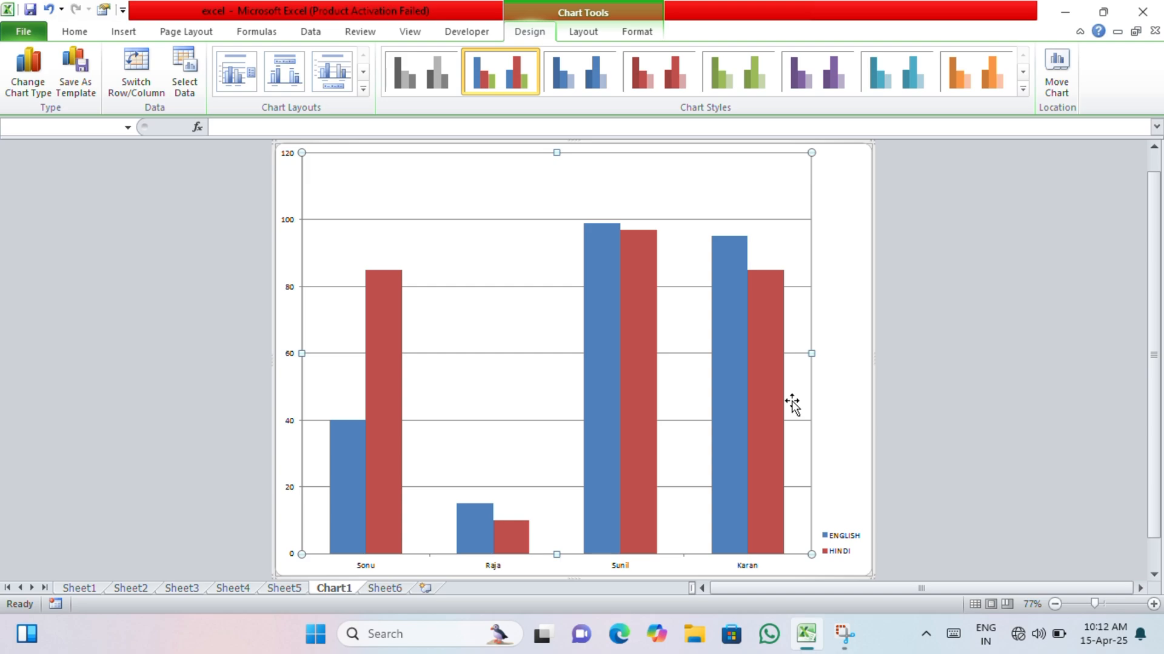
drag(571, 284, 494, 330)
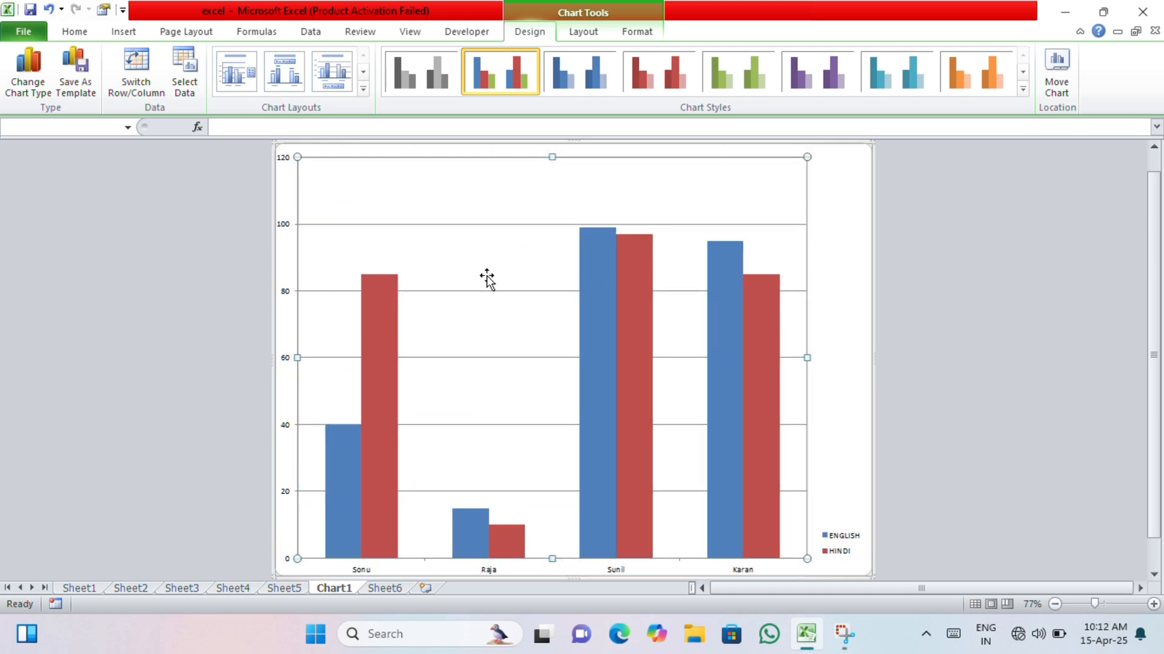
scroll(489, 278, down, 3)
scroll(489, 278, down, 2)
scroll(489, 281, up, 5)
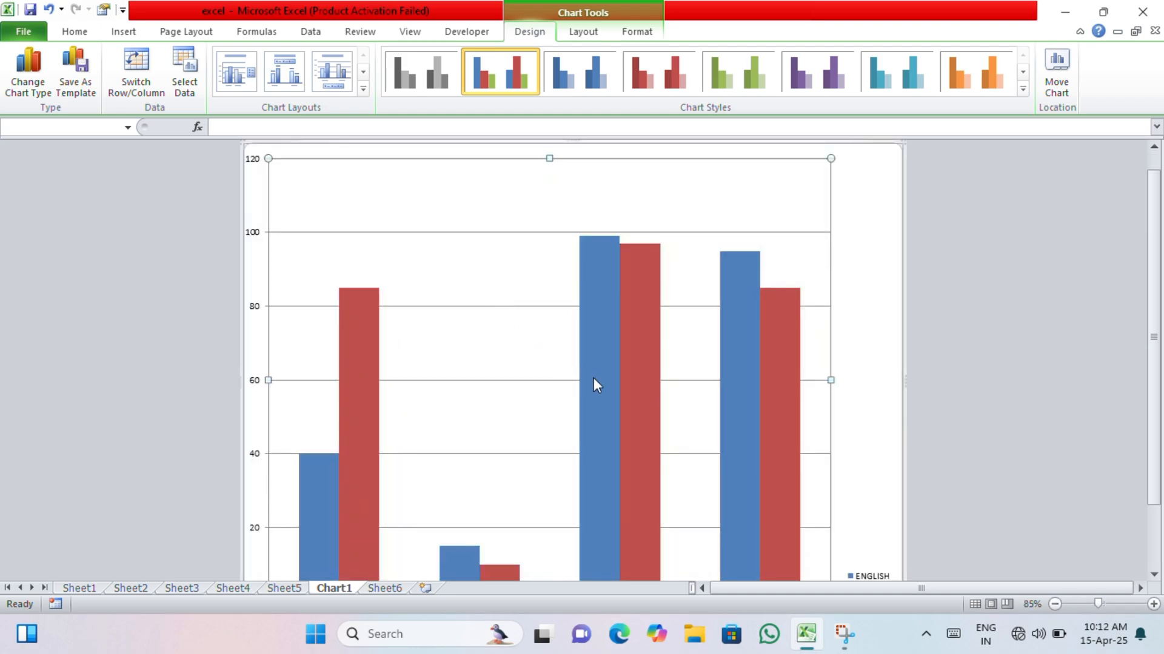
scroll(594, 377, down, 2)
scroll(594, 377, up, 2)
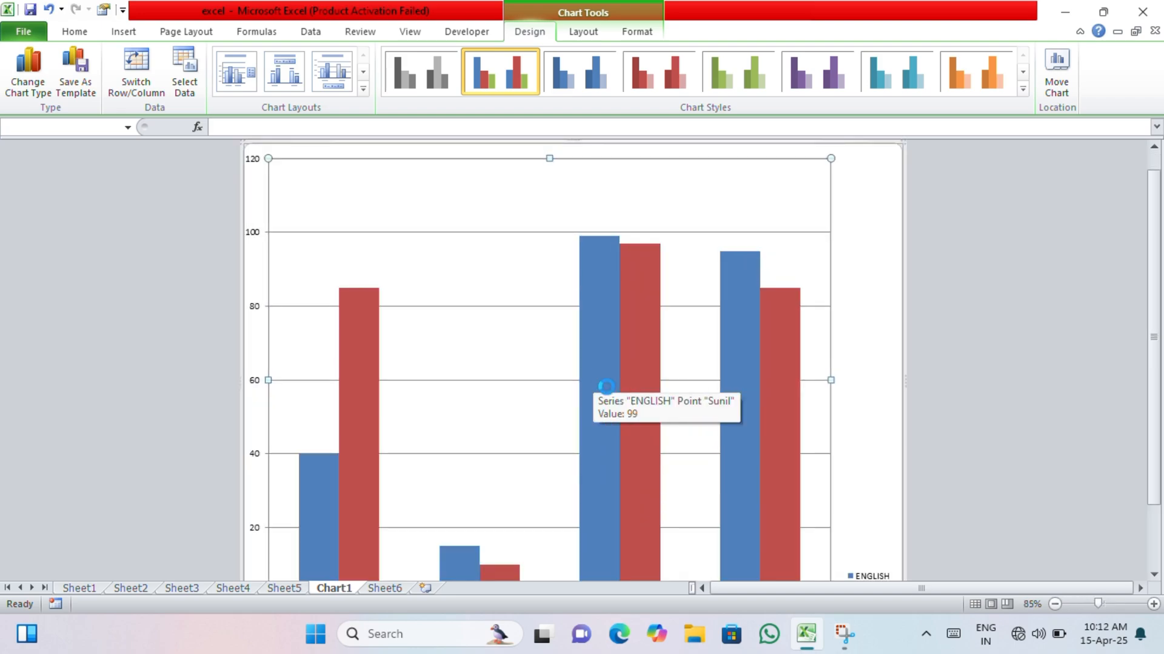
click(592, 377)
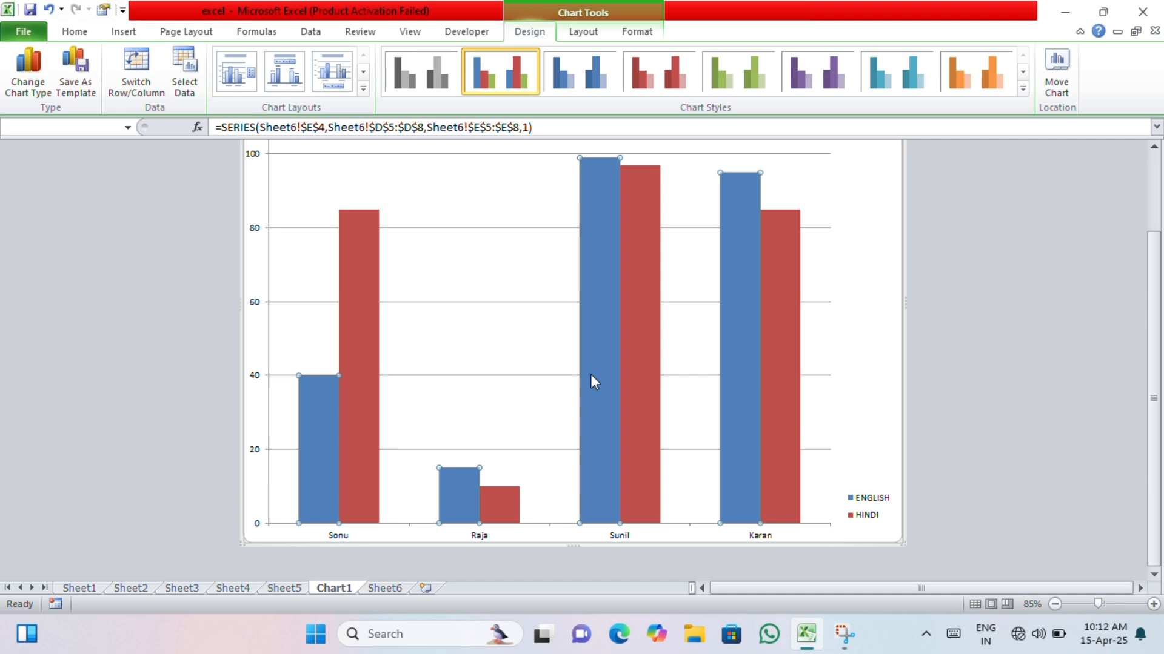
click(461, 484)
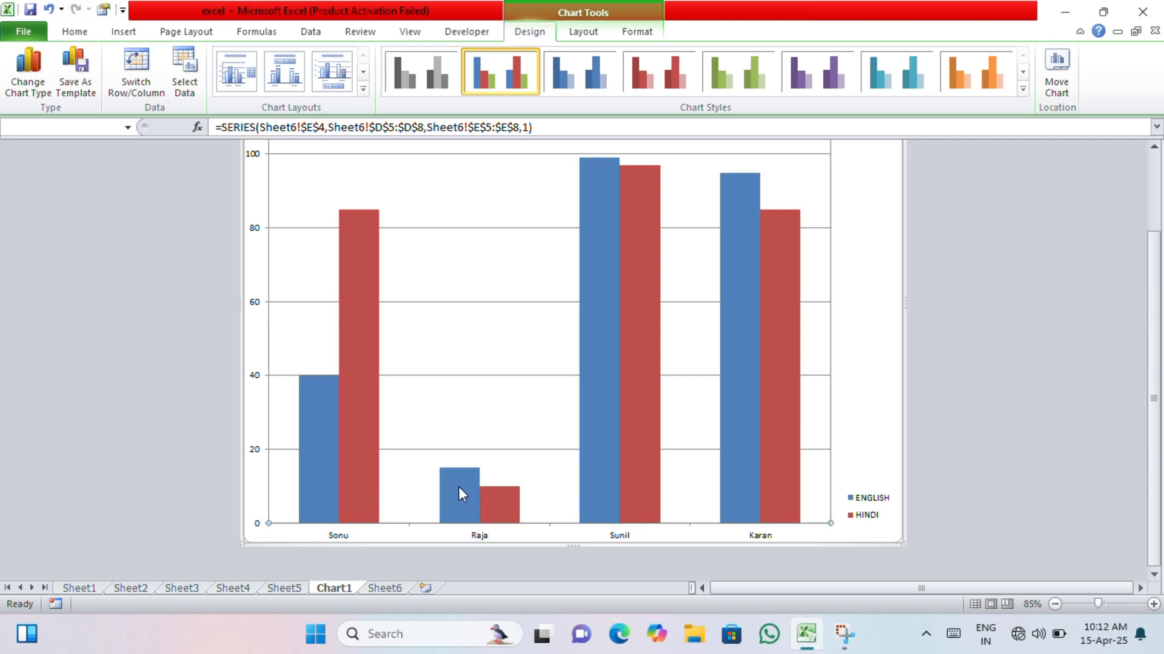
Step: Move the chart legend up to the middle of the chart's right side
click(863, 505)
drag(862, 502, 865, 385)
Step: Try the blue-shaded chart style on the column chart and restore the blue-and-red style
click(725, 402)
click(727, 402)
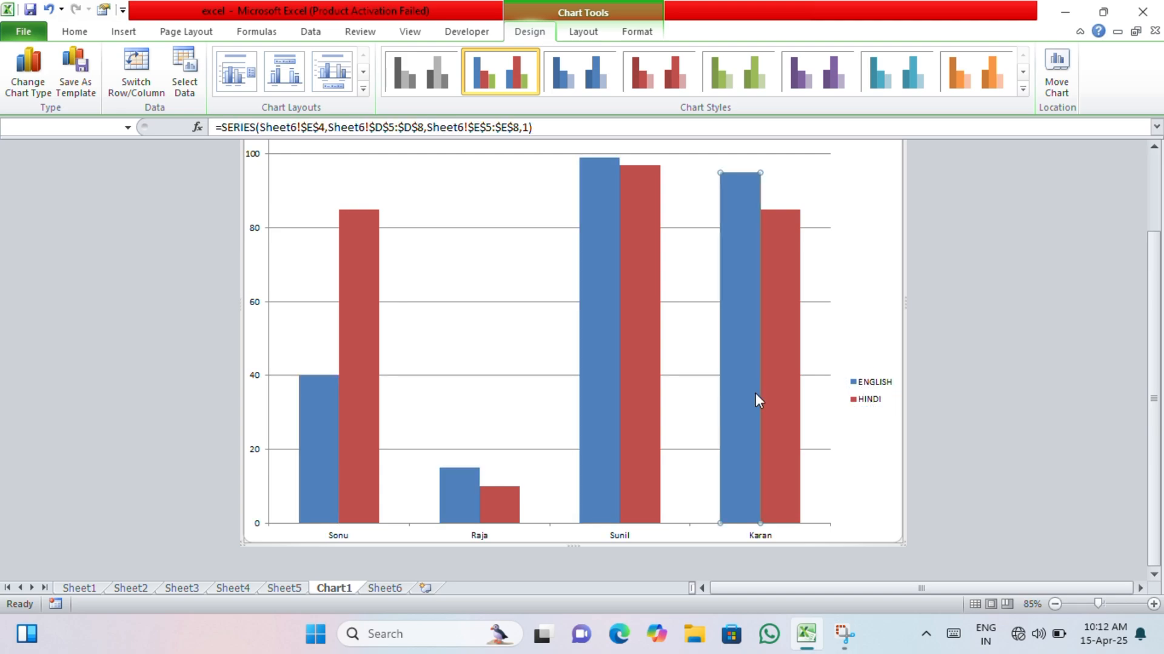
click(582, 80)
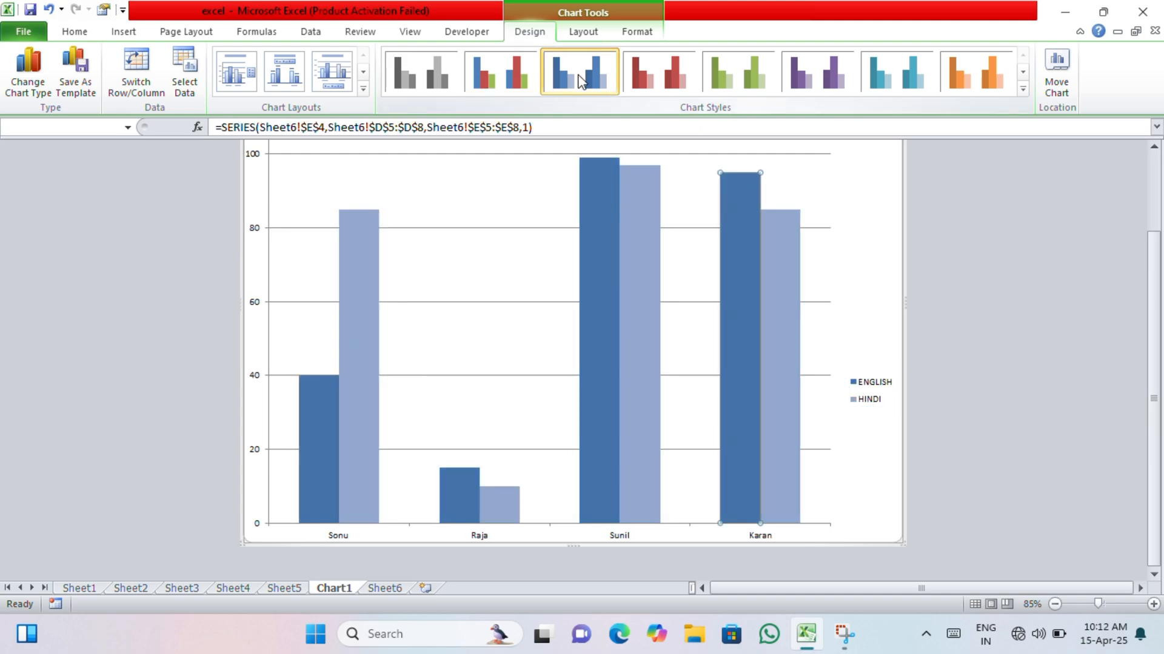
click(501, 80)
click(614, 385)
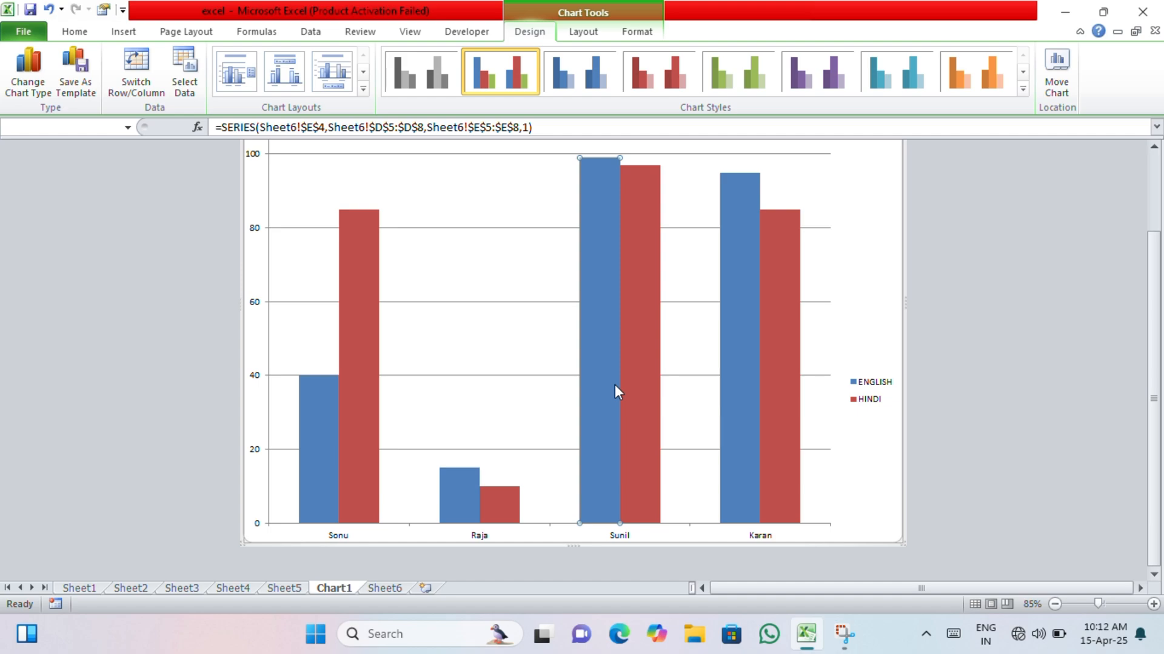
click(485, 31)
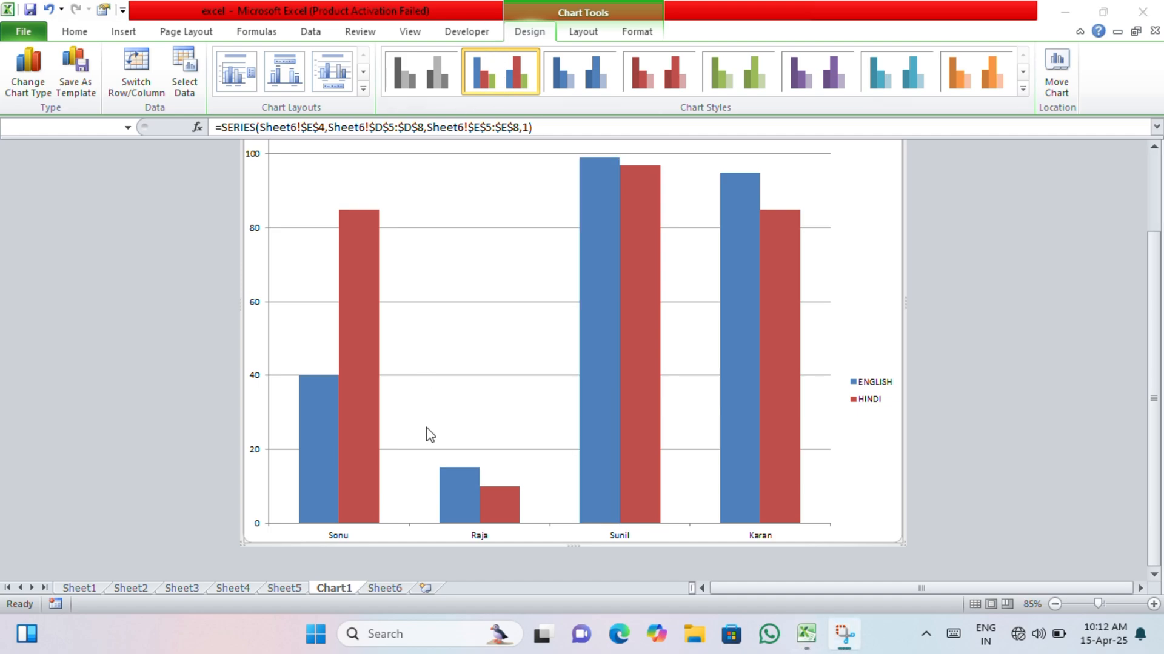
Step: Open the print settings with the chart preview and check the list of available printers
click(27, 33)
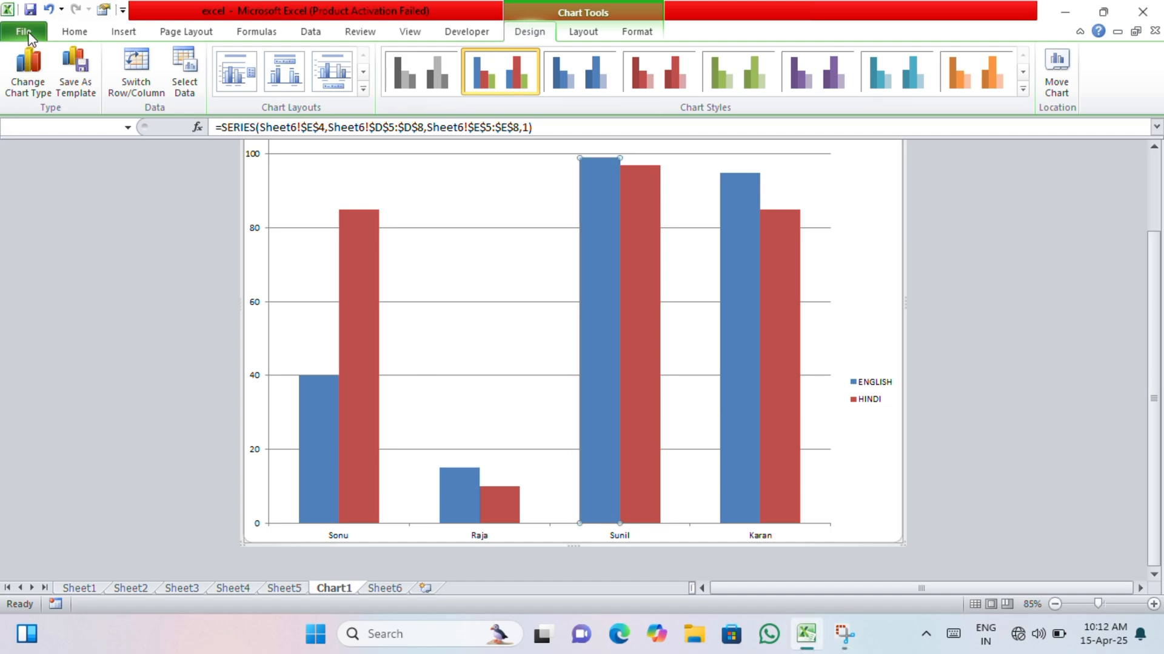
click(29, 28)
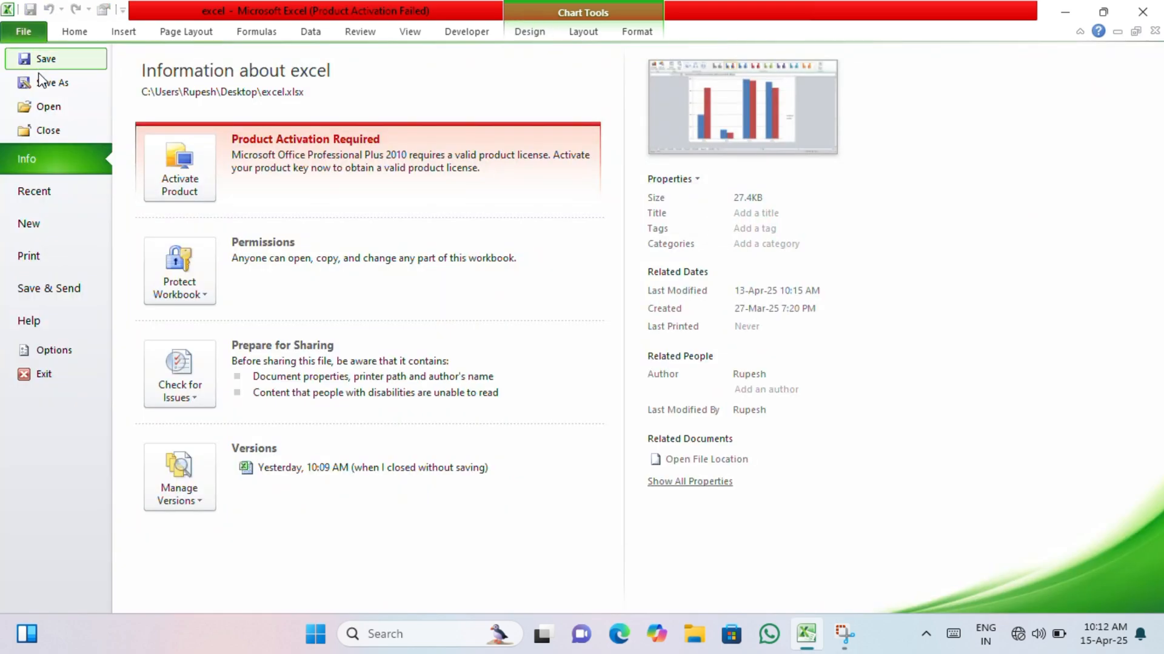
click(43, 257)
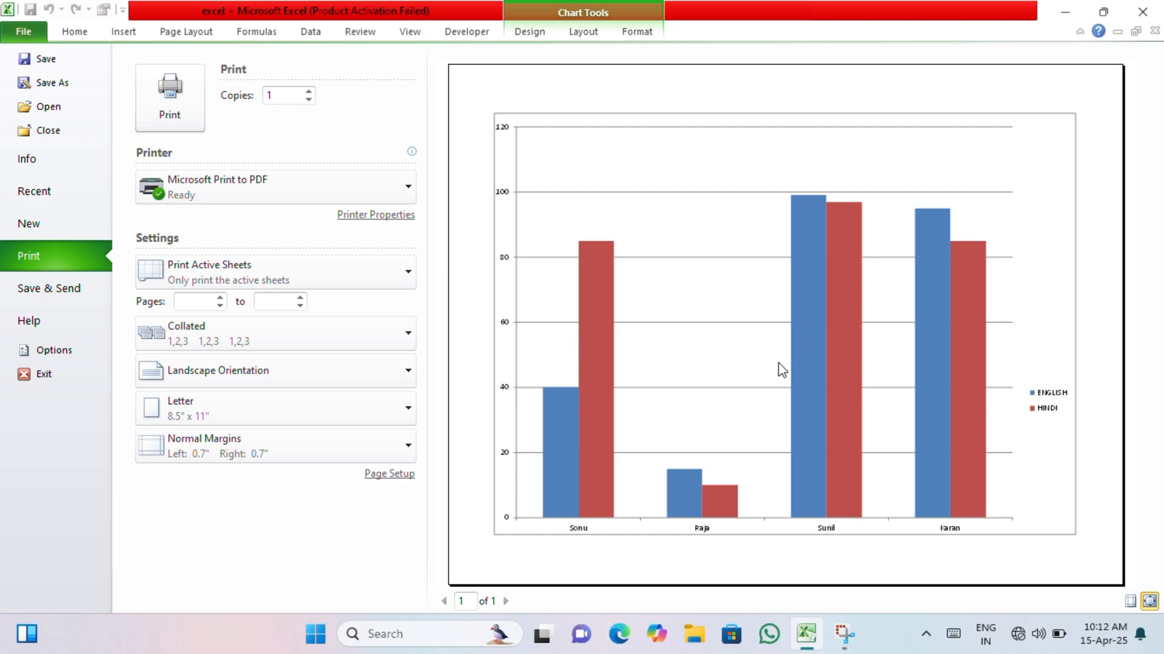
click(246, 186)
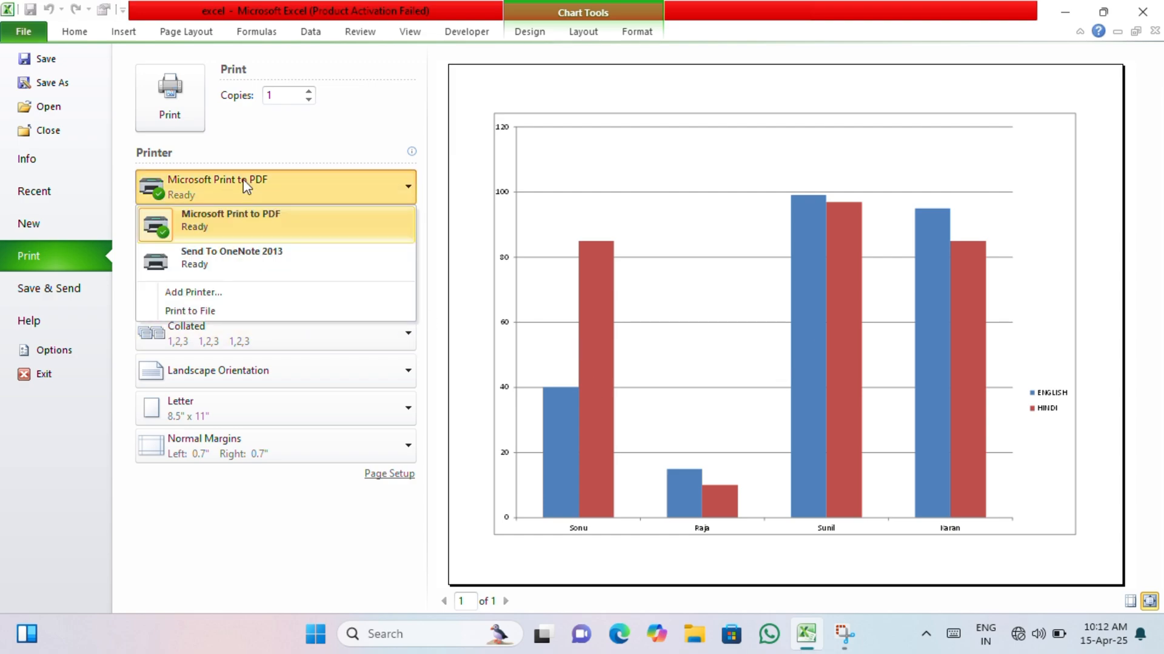
click(246, 186)
Step: Try printing the entire workbook and switch back to printing only the active sheets
click(259, 282)
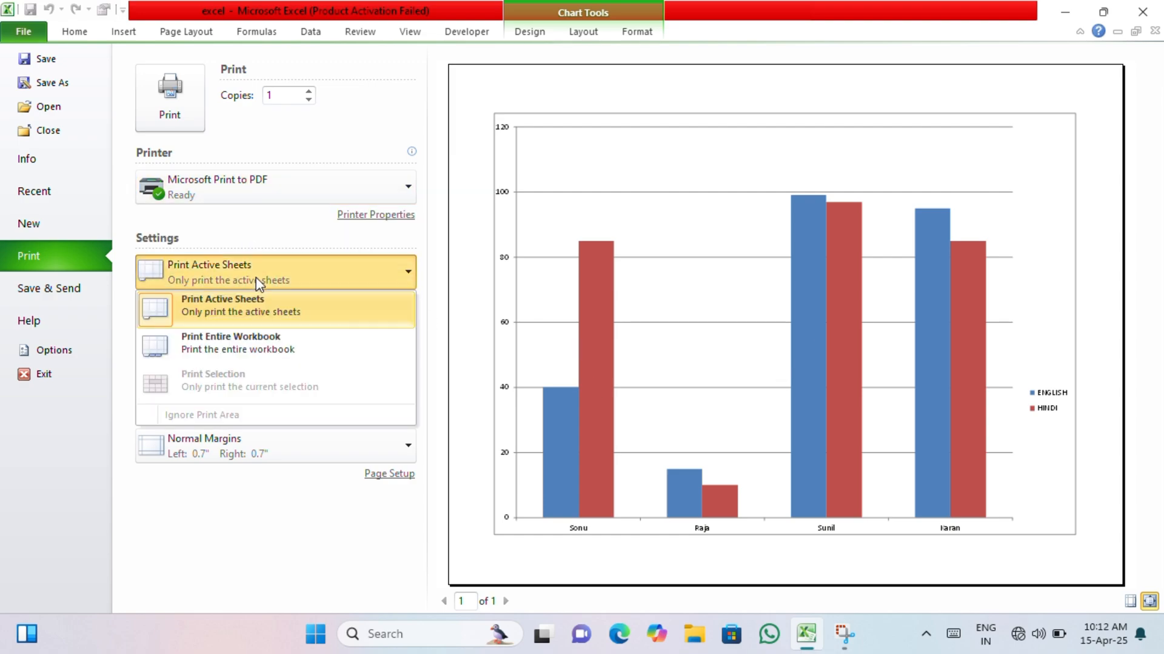
click(250, 362)
click(254, 273)
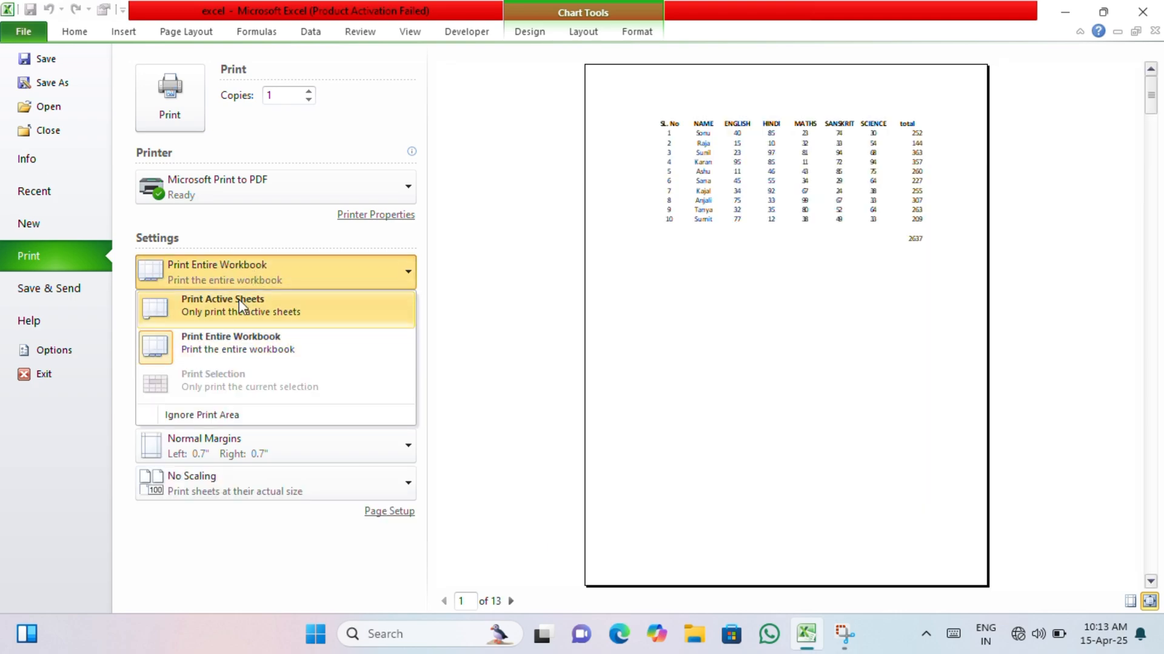
click(239, 299)
Step: Try the Uncollated print order and switch back to Collated
click(249, 343)
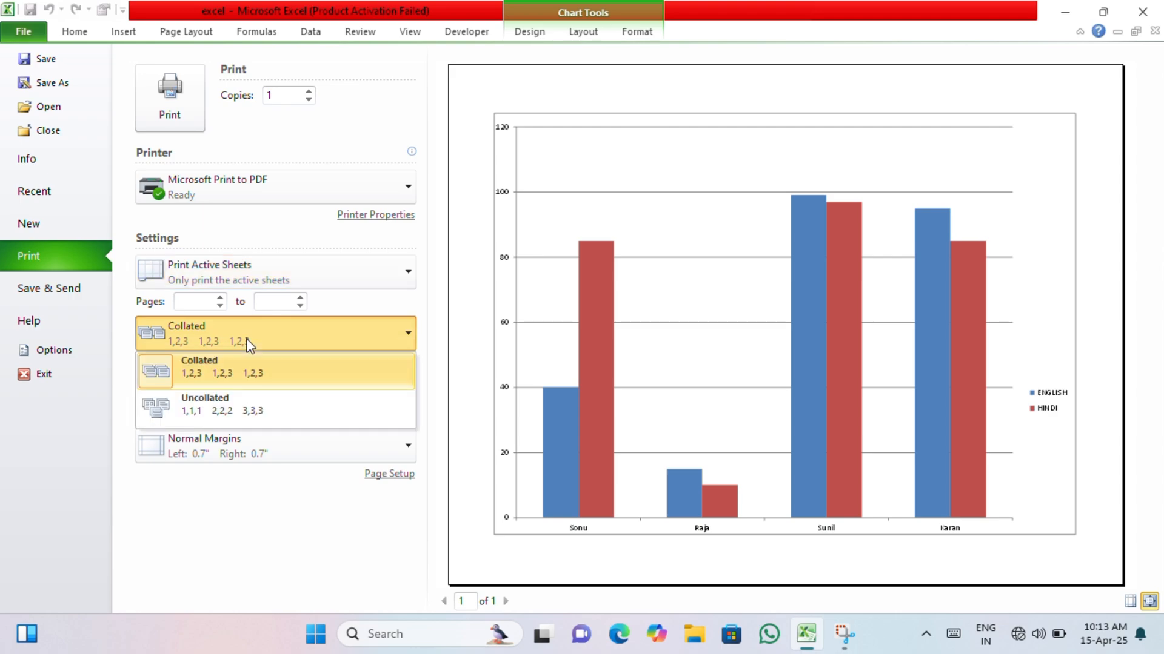
click(241, 394)
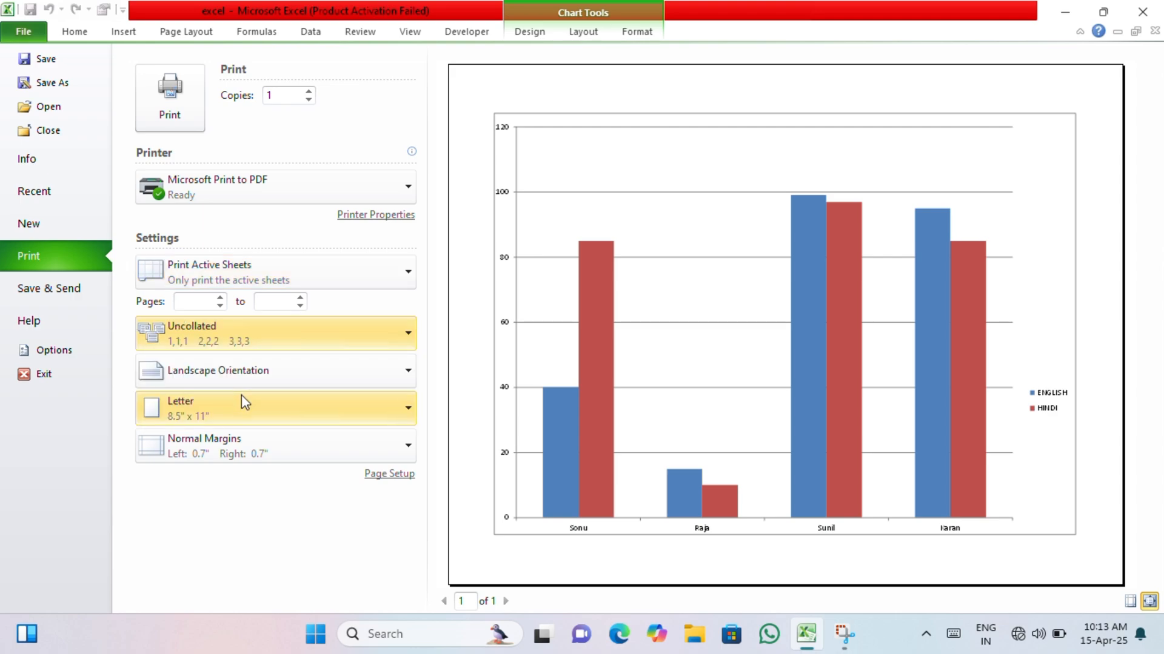
click(250, 343)
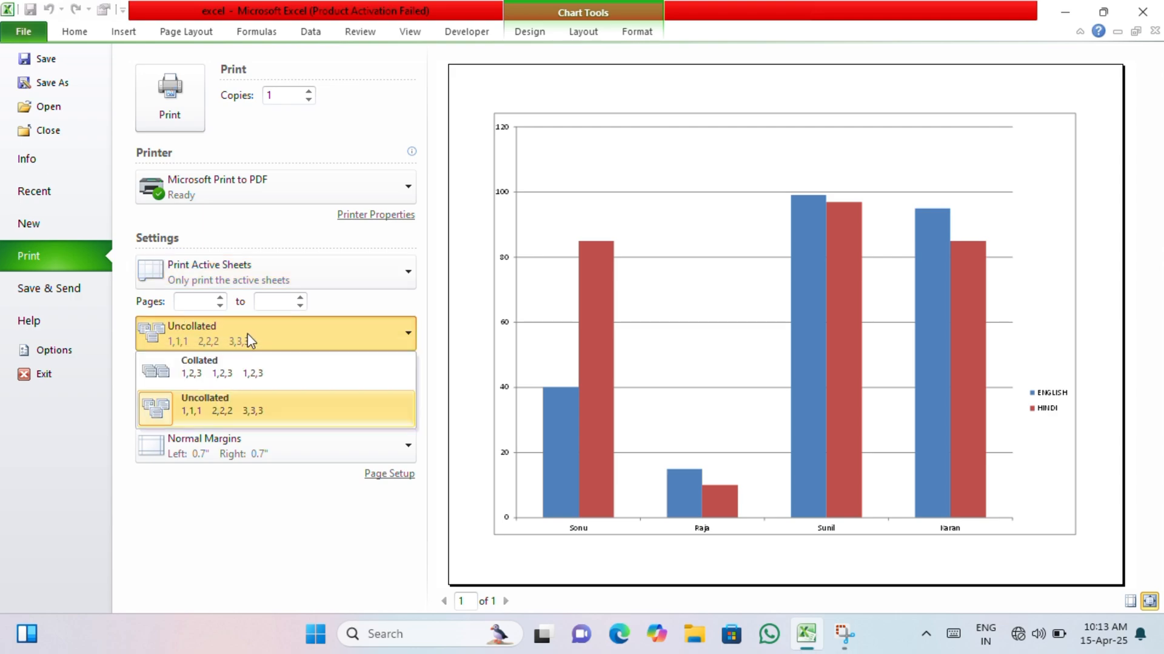
click(245, 381)
Step: Set the page orientation of the chart printout to portrait
click(231, 378)
click(237, 414)
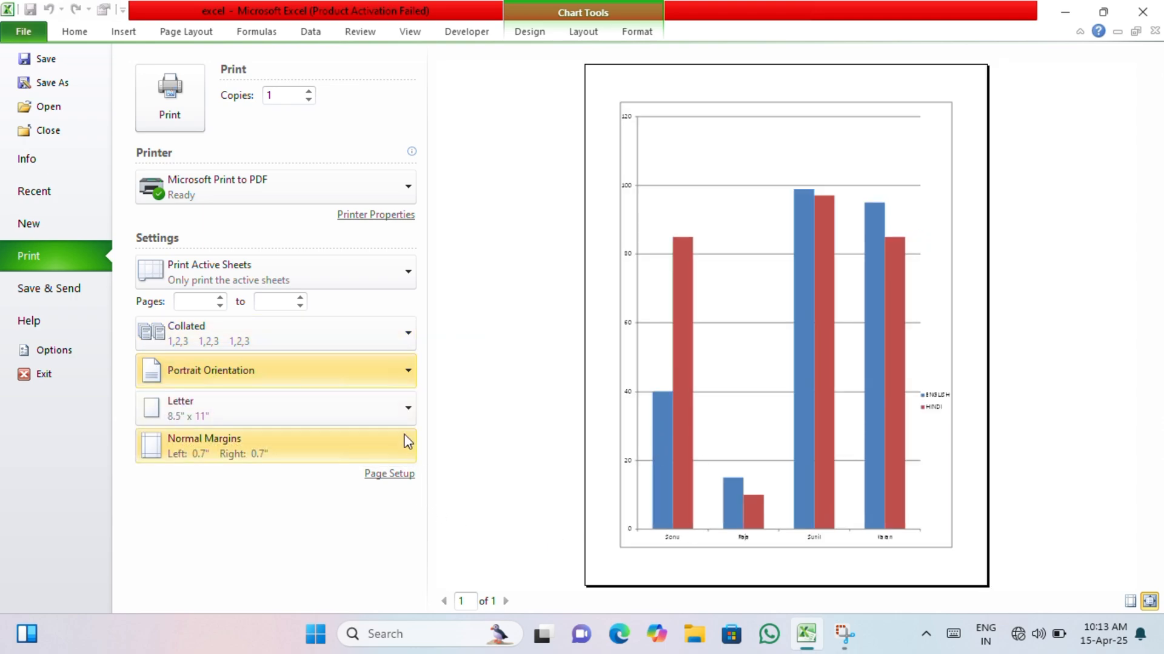
Step: Try the A4, Tabloid and B5 (JIS) paper sizes for the chart printout and switch back to Letter
click(220, 409)
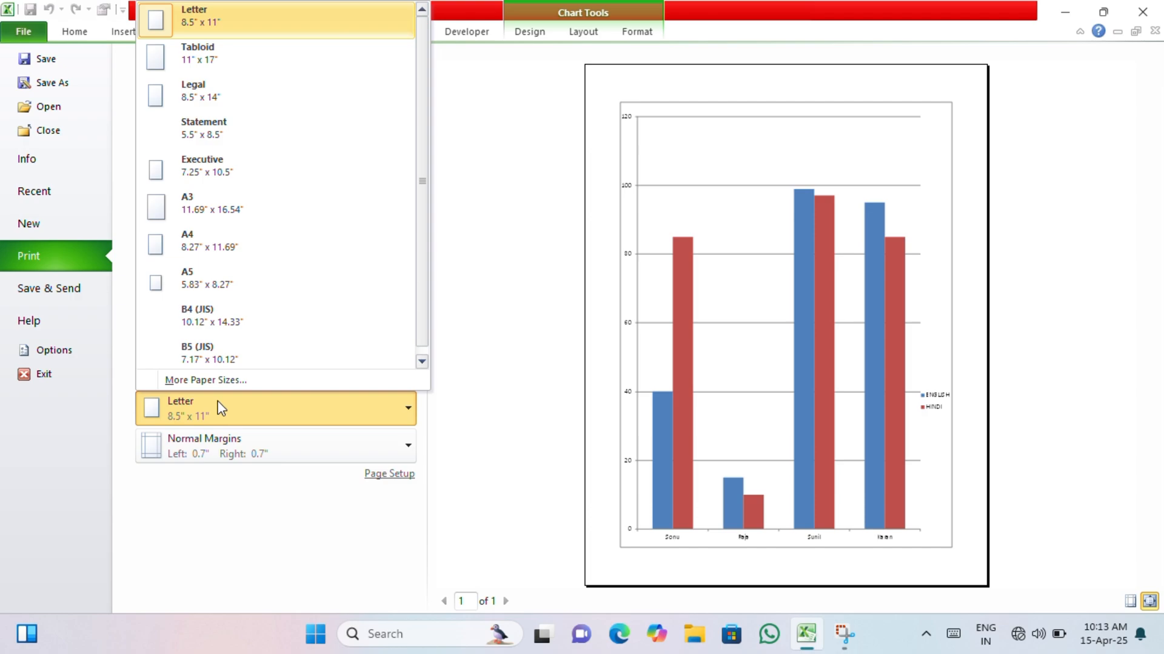
click(230, 248)
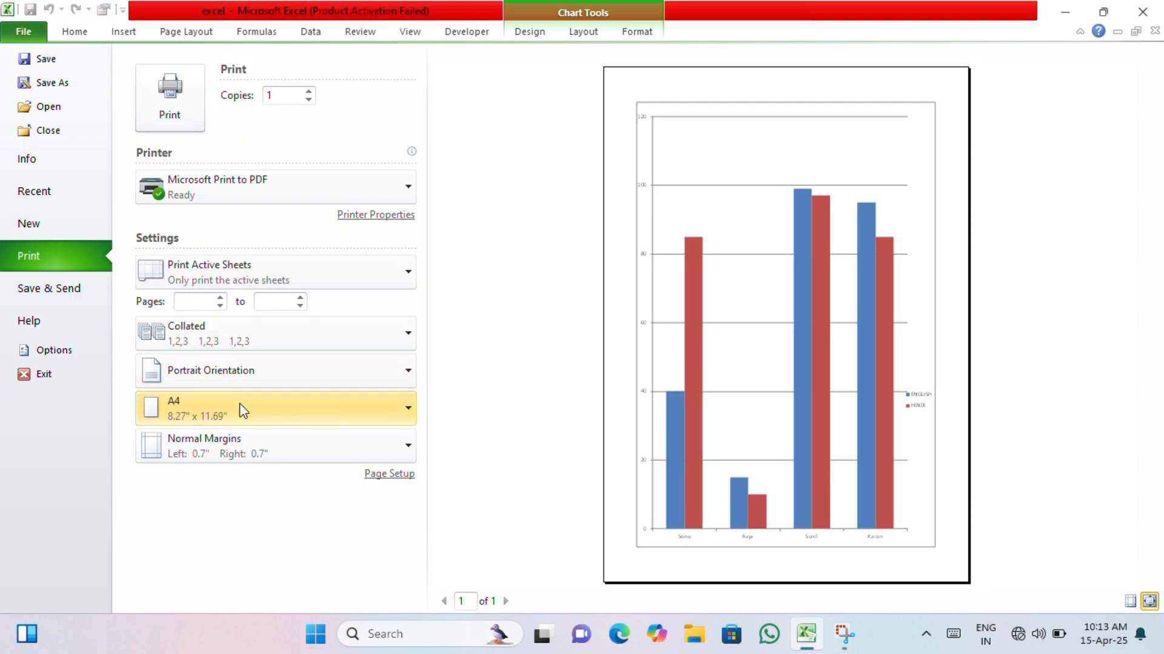
click(239, 403)
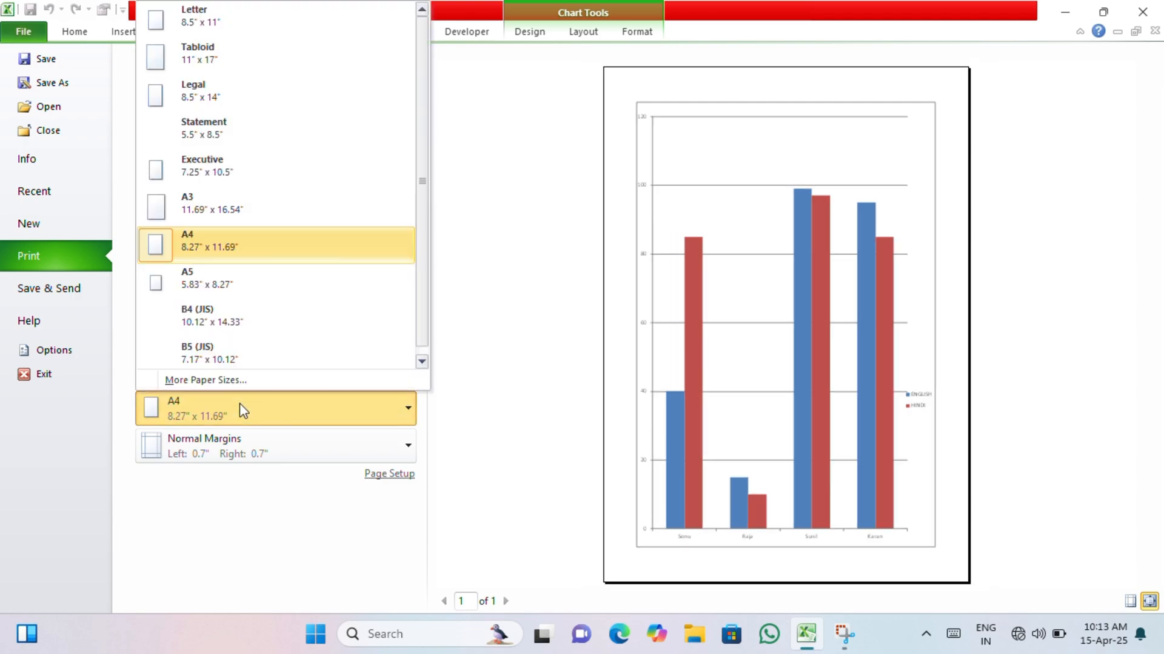
click(259, 69)
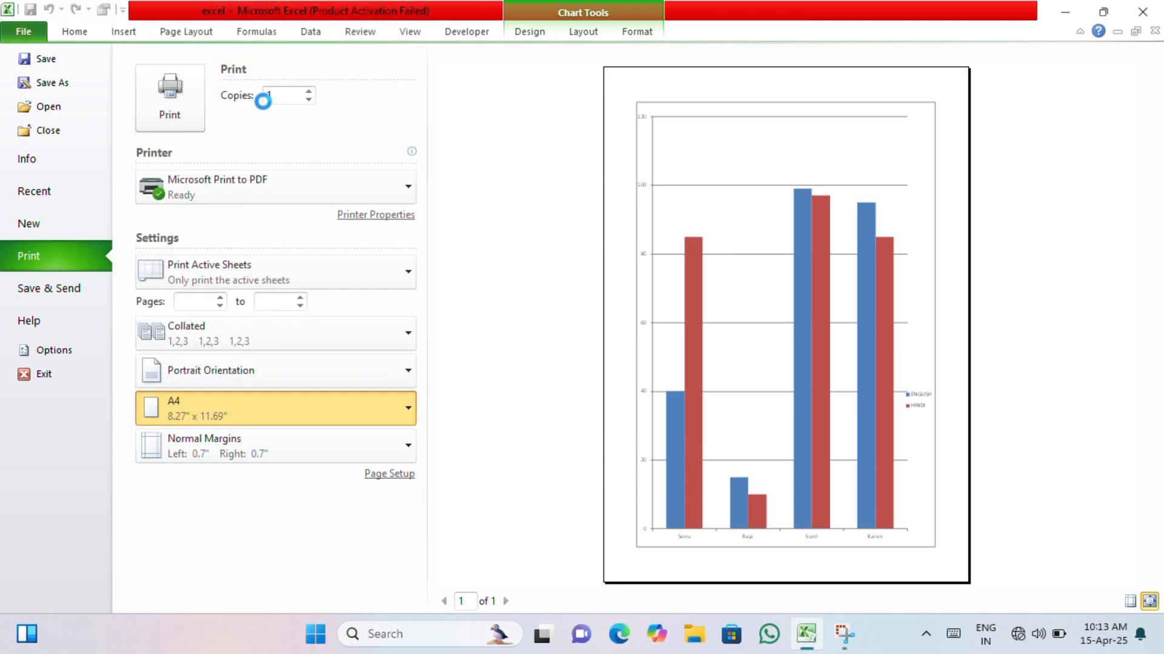
click(225, 401)
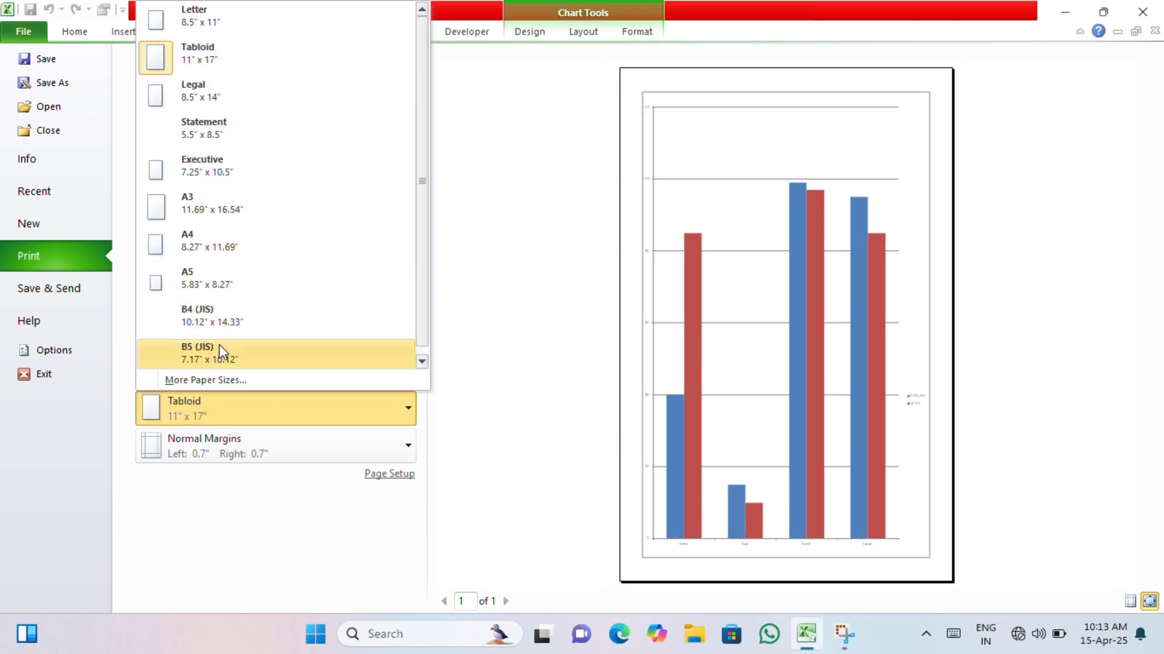
click(219, 351)
click(246, 400)
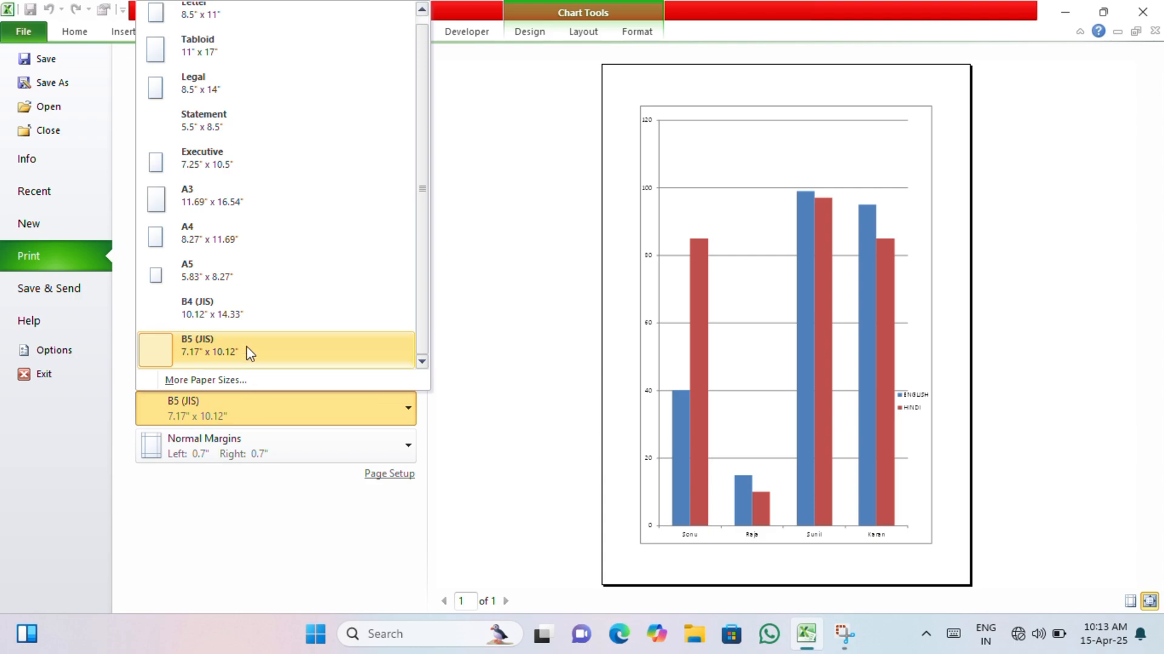
scroll(226, 82, up, 1)
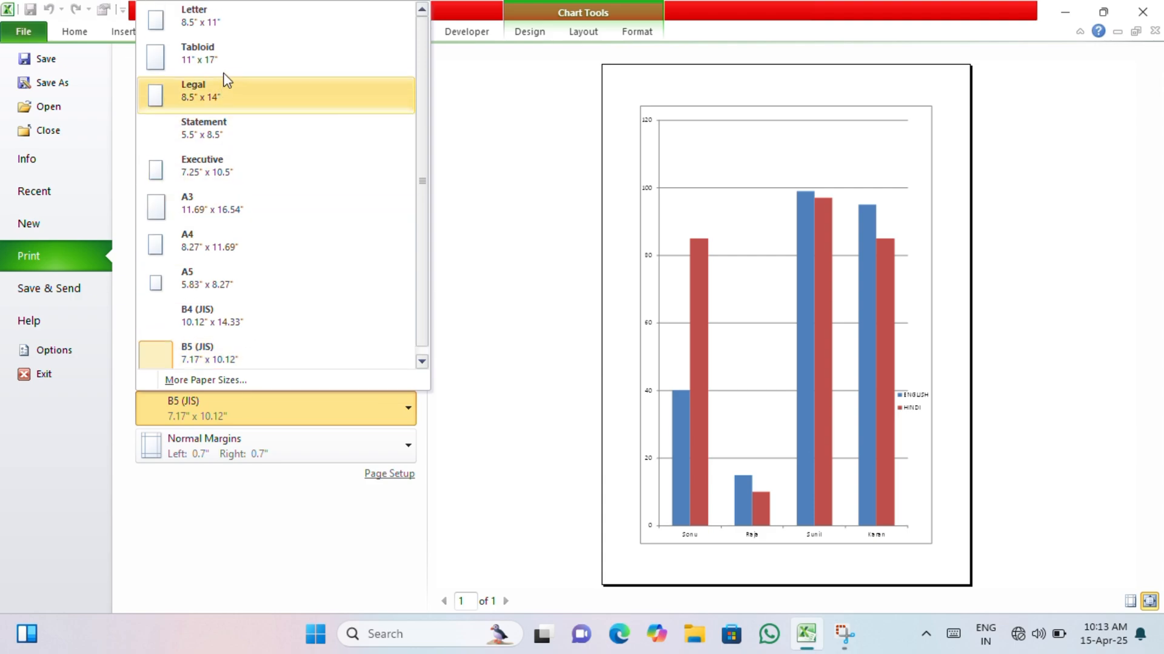
click(216, 21)
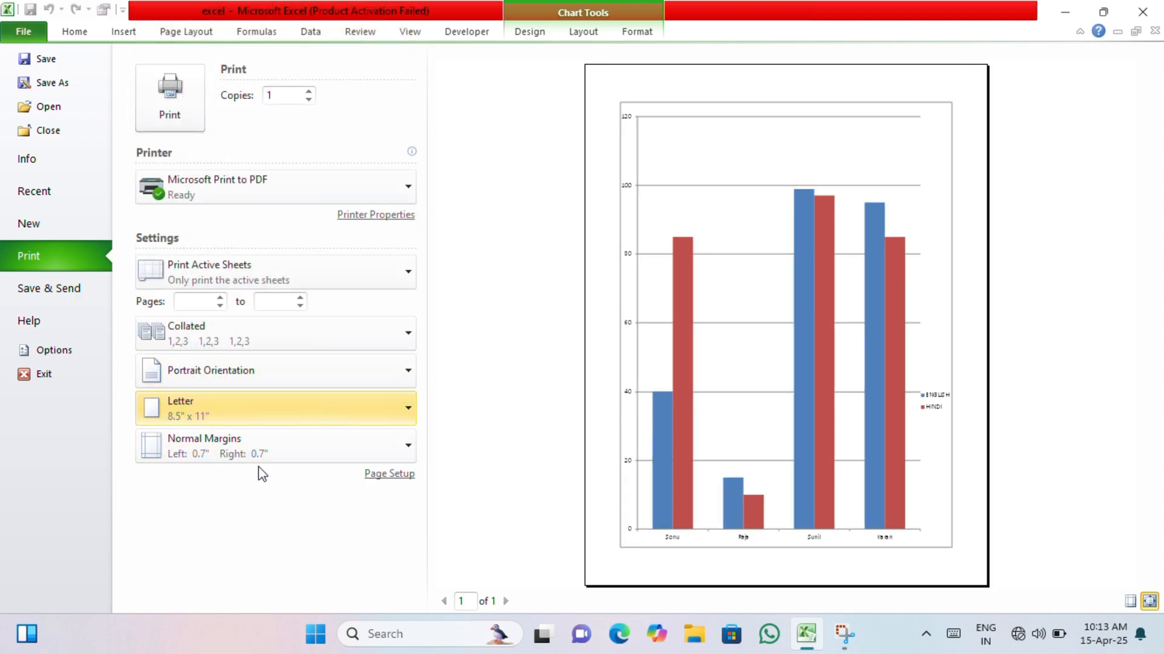
Step: Try the Normal, Wide and Narrow margin presets on the chart printout
click(271, 441)
click(206, 288)
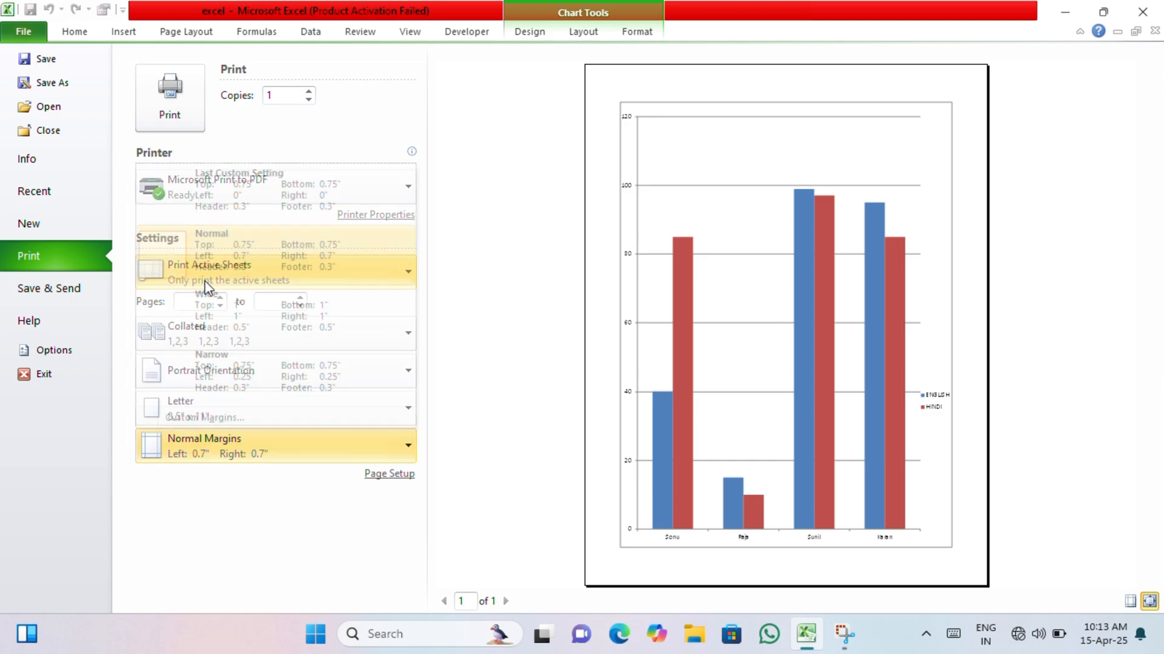
click(252, 442)
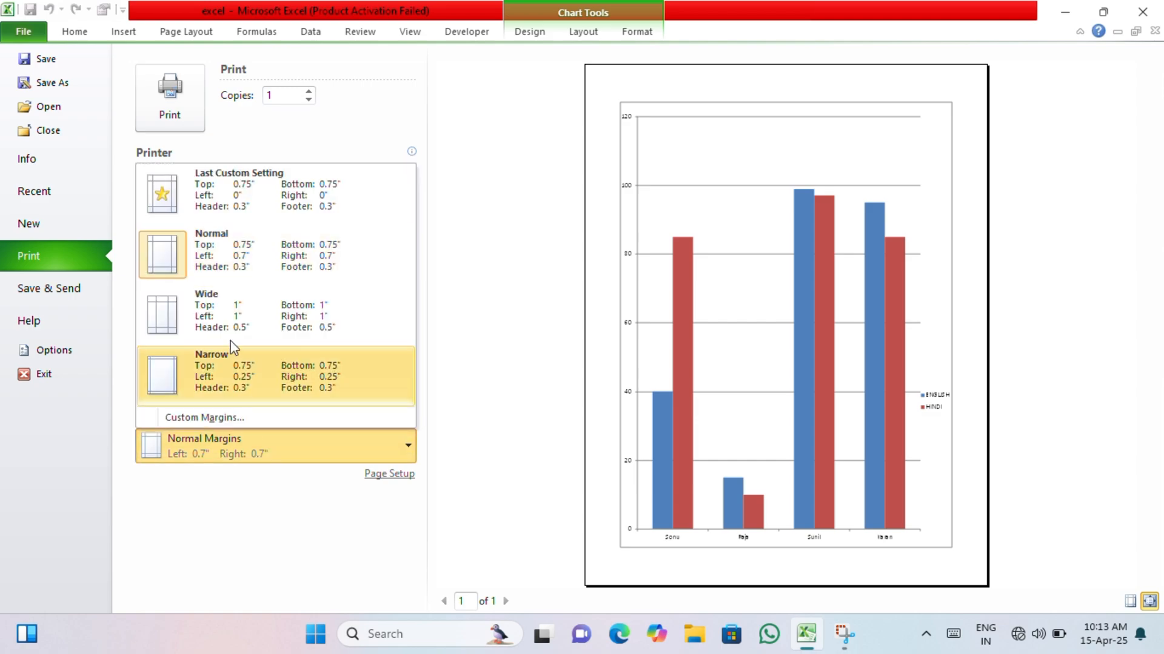
click(234, 324)
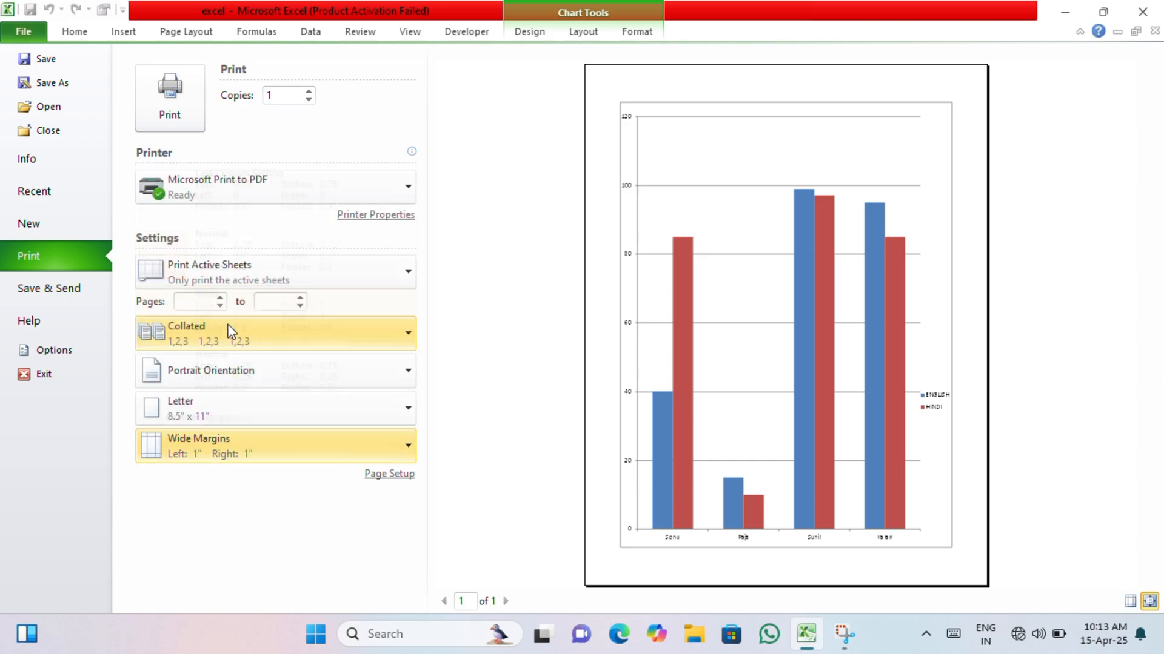
click(243, 456)
click(237, 388)
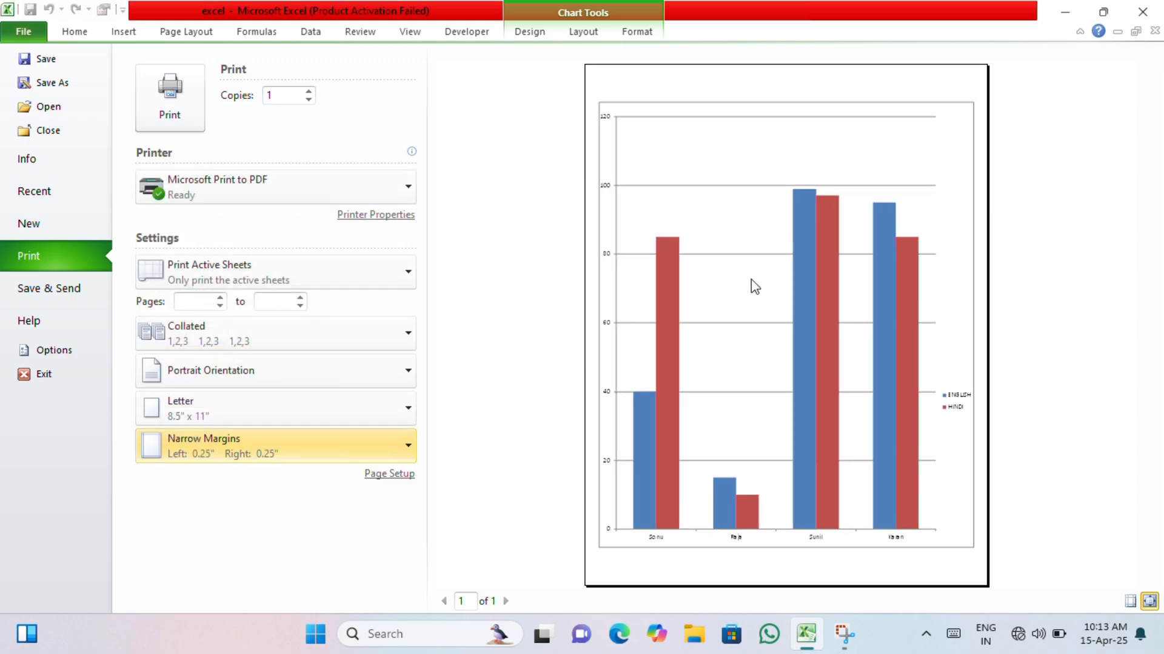
Step: Apply the Last Custom Setting margins, set the number of copies to 4 and return to the chart sheet
click(307, 443)
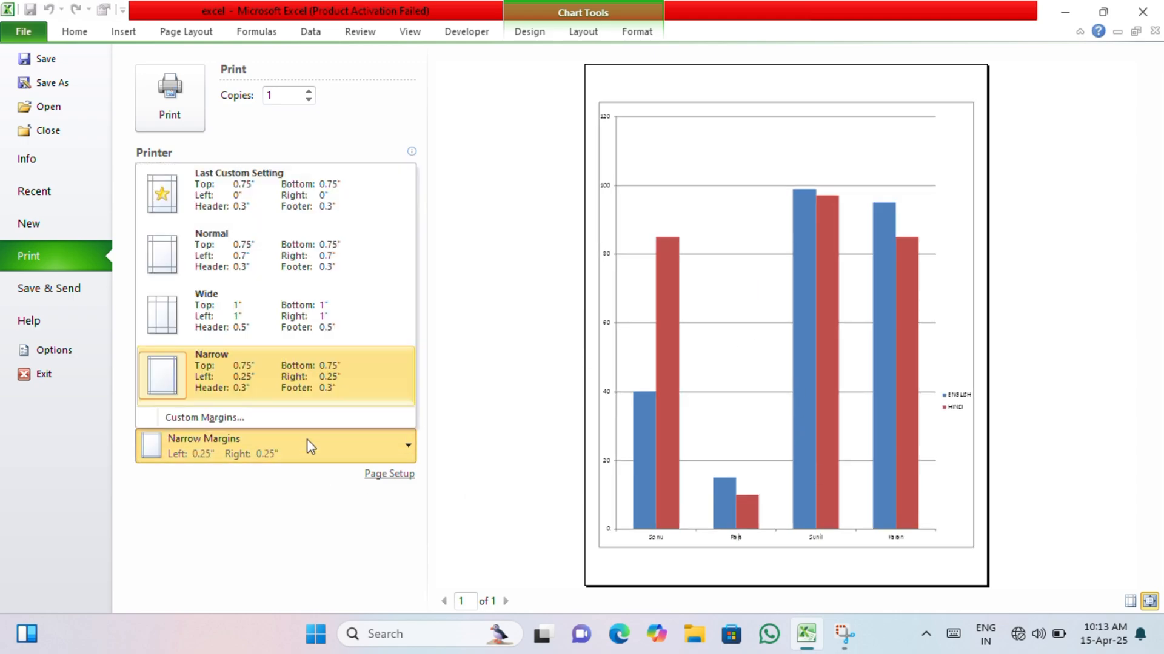
click(288, 197)
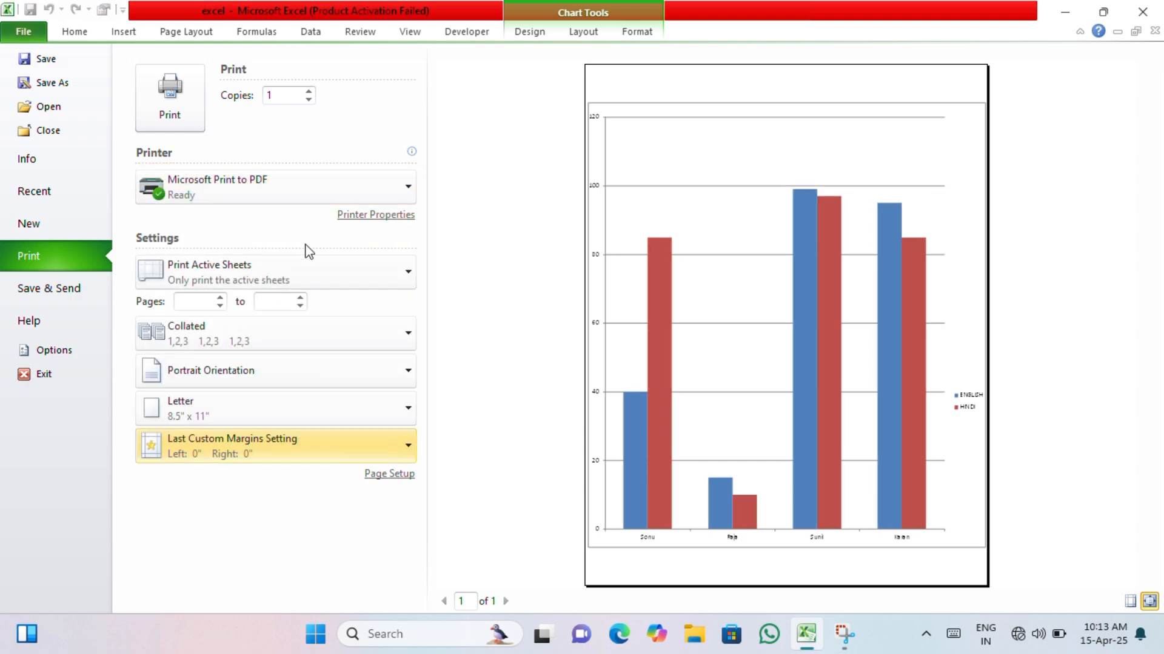
click(308, 92)
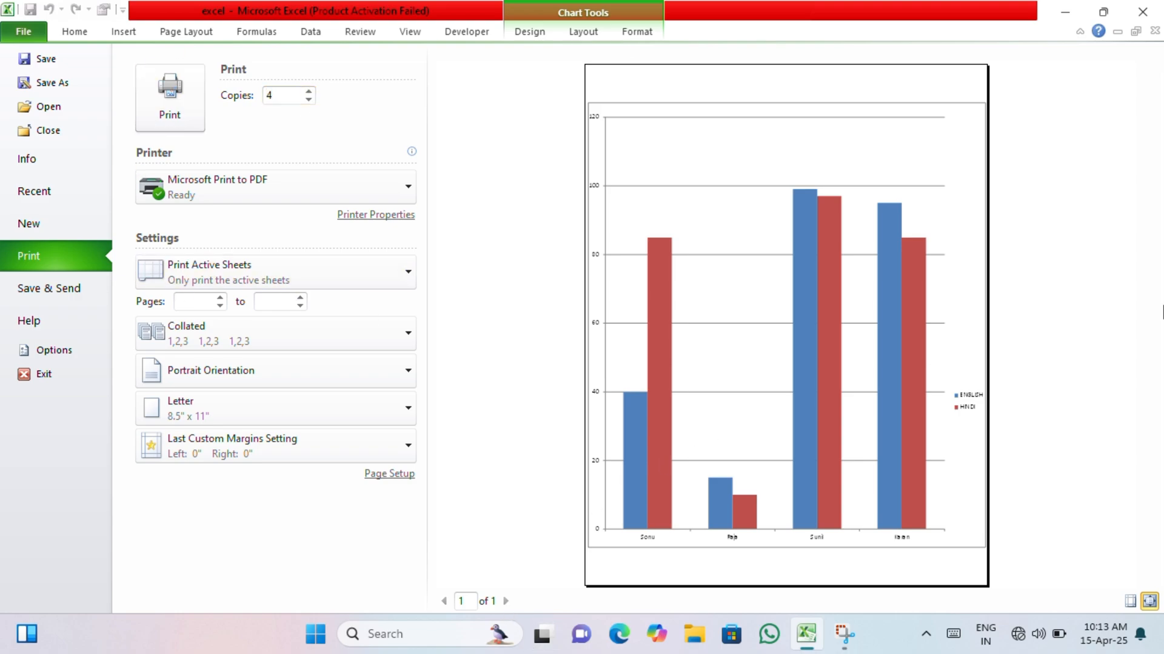
click(85, 35)
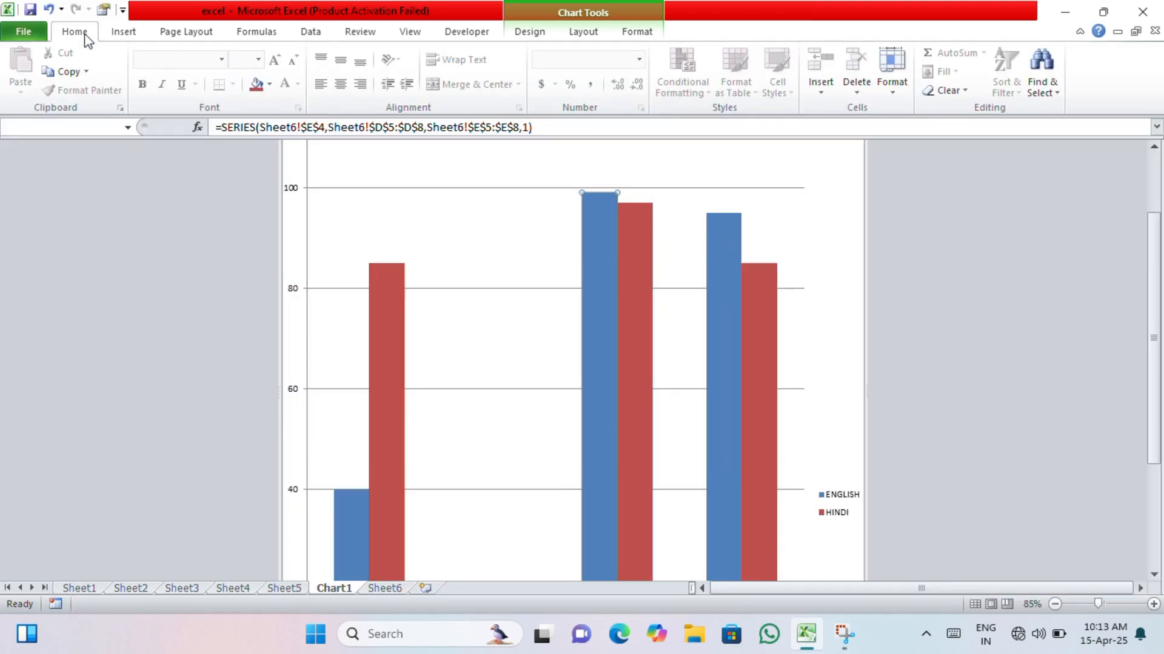
Step: Reopen the print settings to check the chart's print preview and return to the chart sheet
scroll(478, 395, down, 1)
ctrl+scroll(479, 395, down, 3)
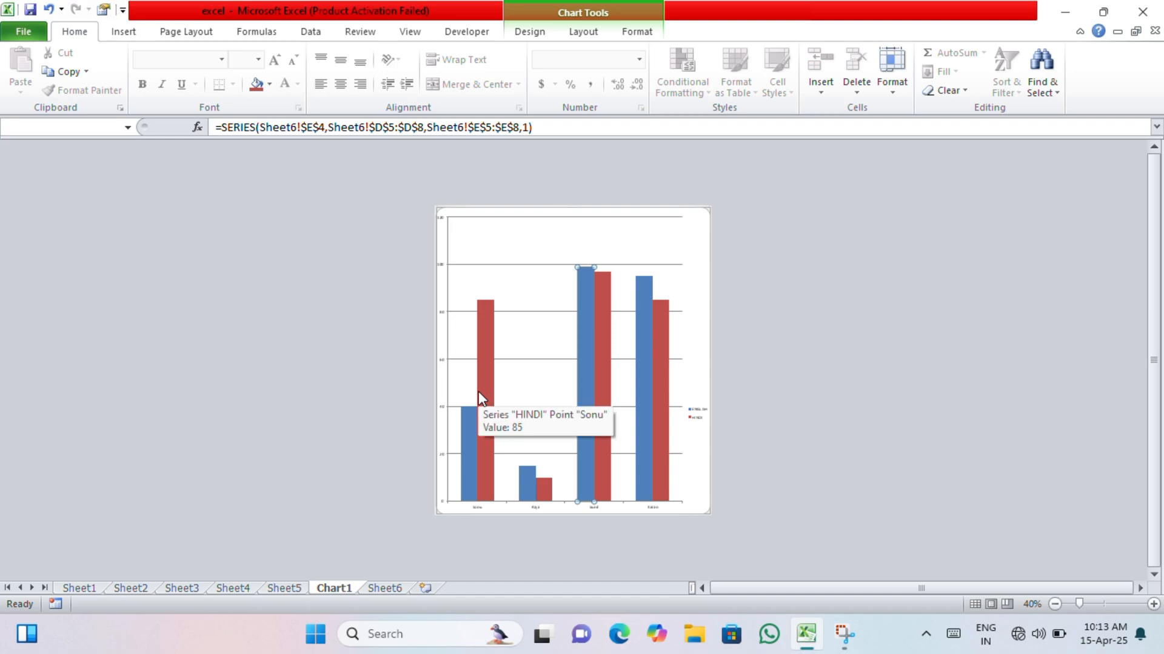
ctrl+scroll(478, 395, up, 1)
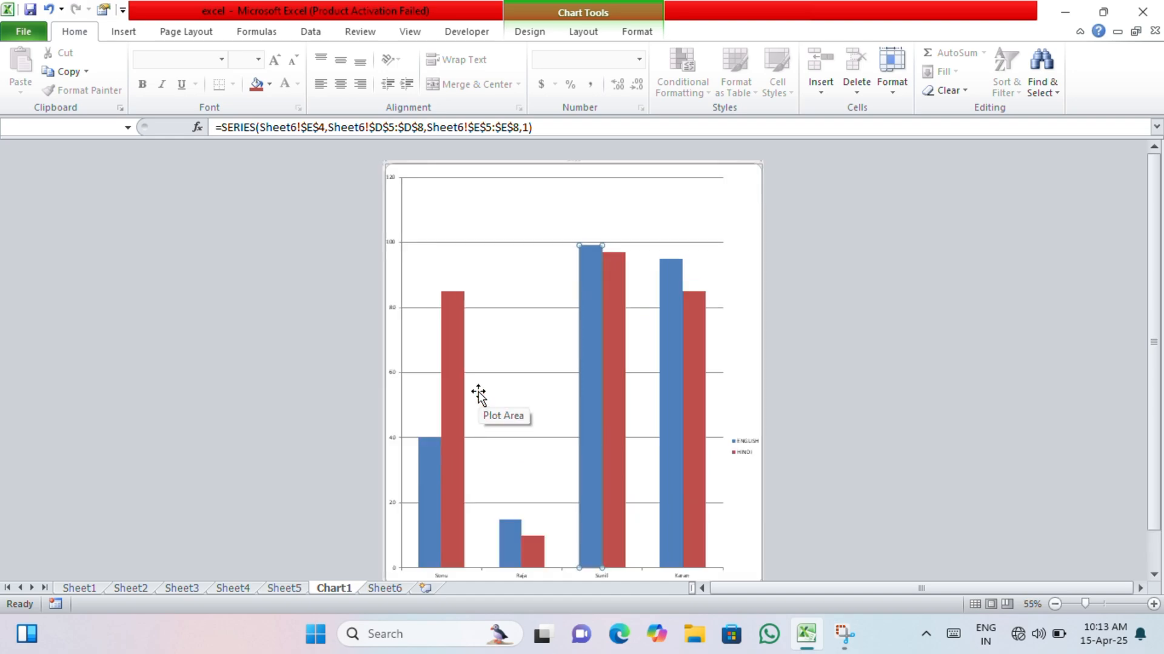
key(ctrl+p)
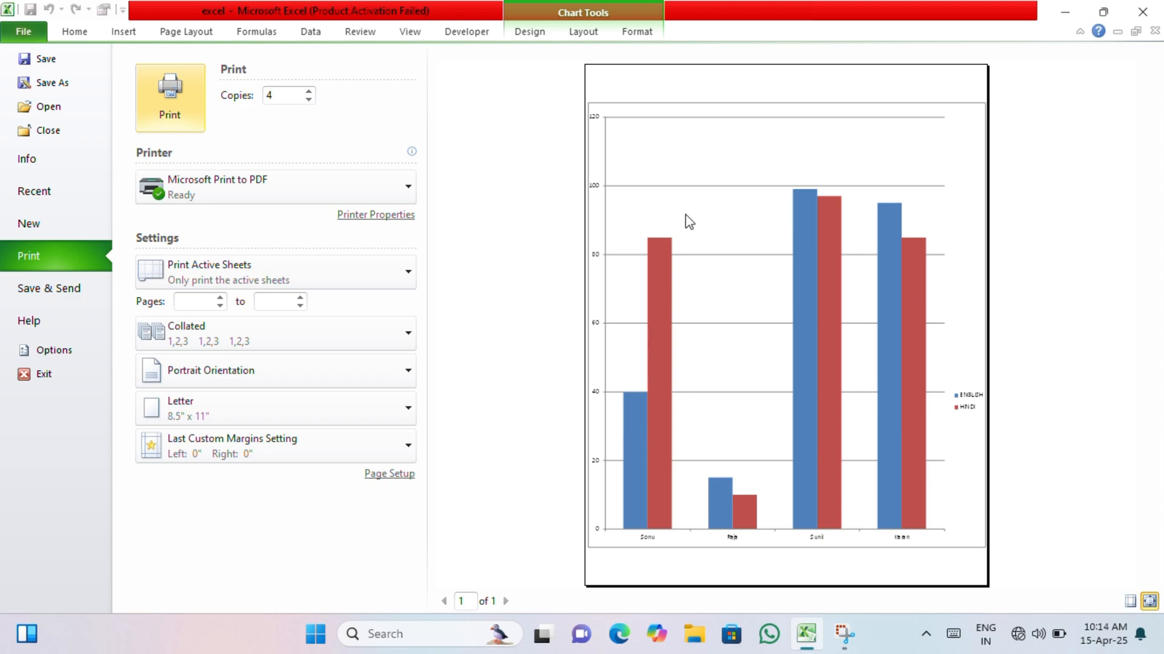
key(alt)
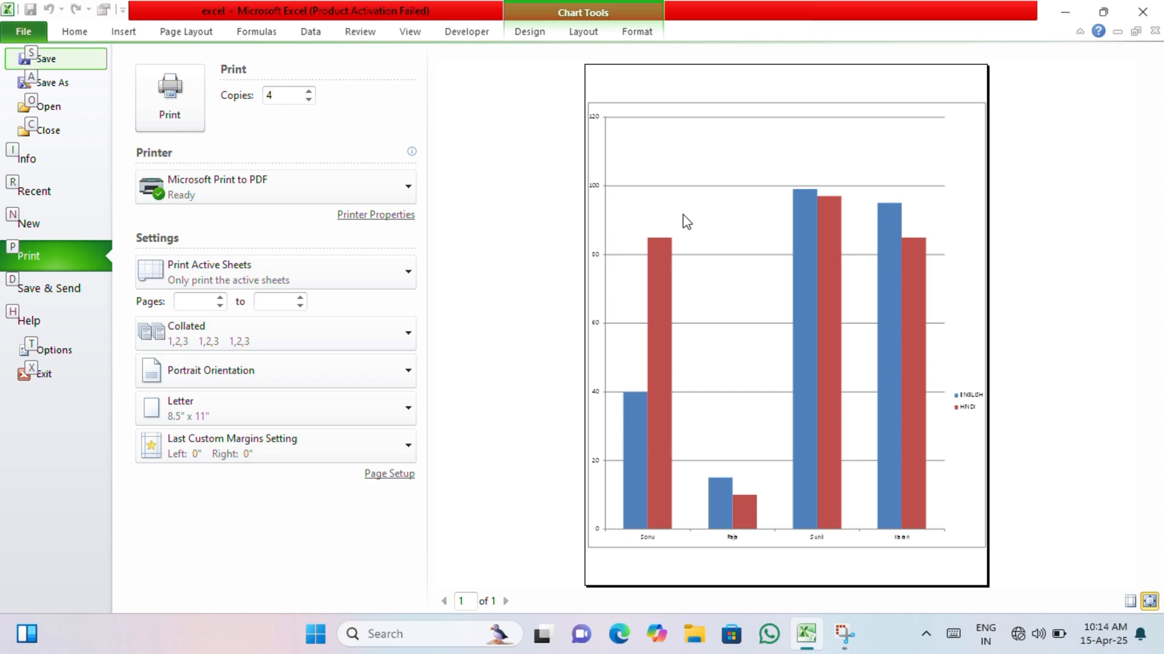
click(90, 36)
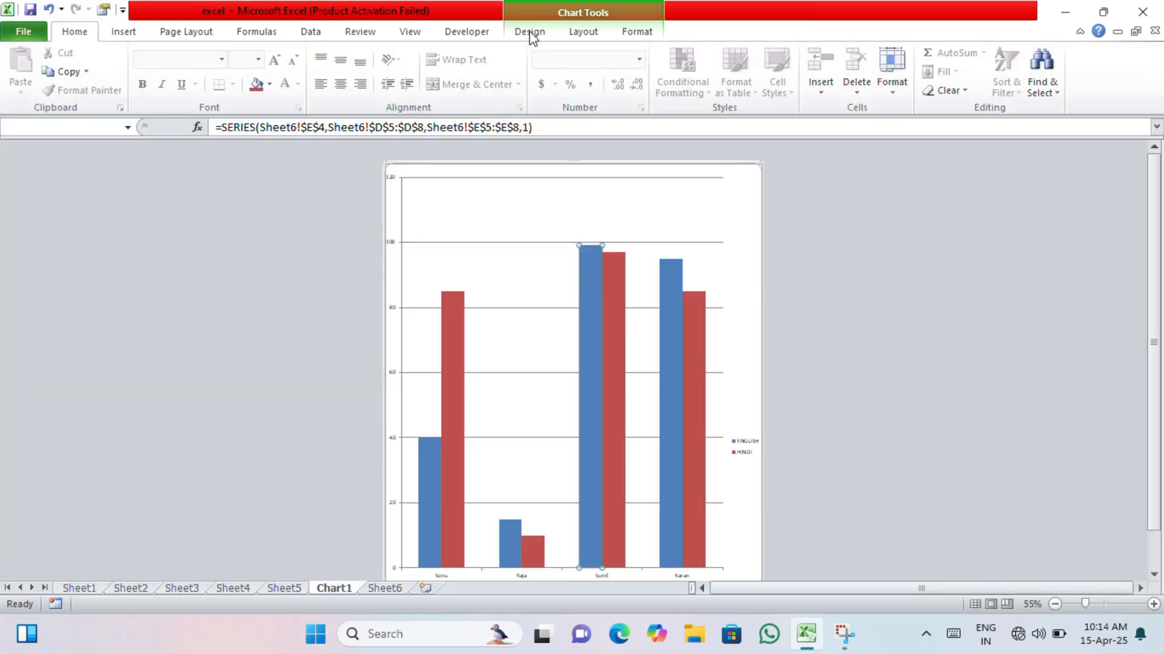
click(498, 33)
click(603, 245)
scroll(602, 254, up, 2)
scroll(605, 266, up, 2)
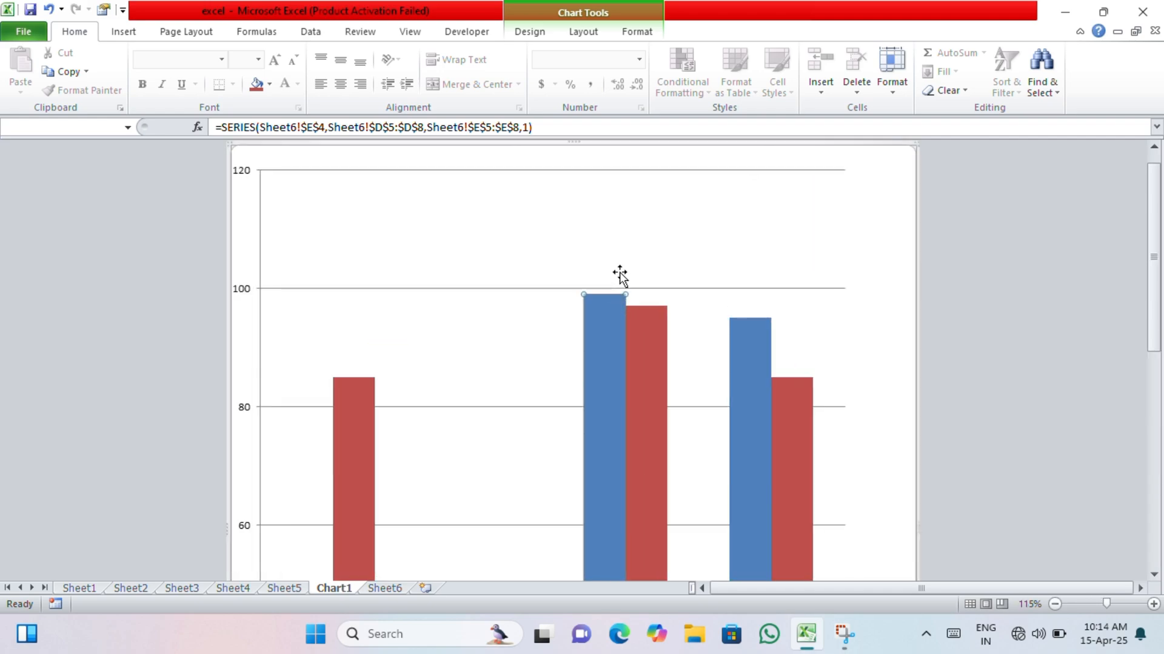
scroll(640, 319, down, 1)
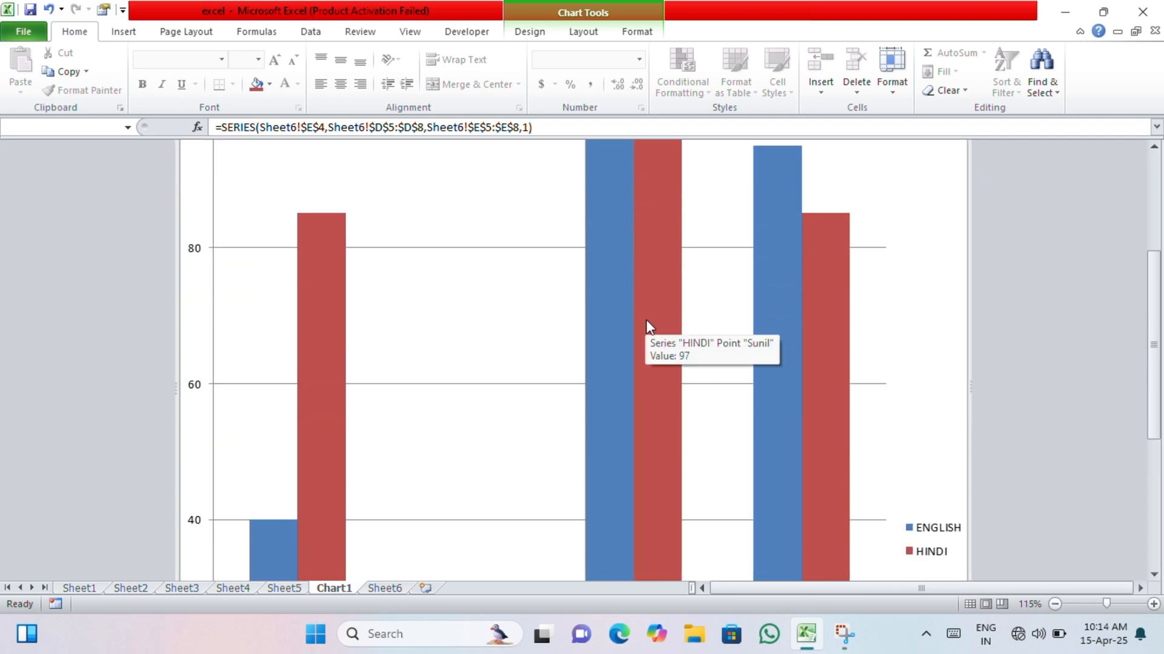
key(F2)
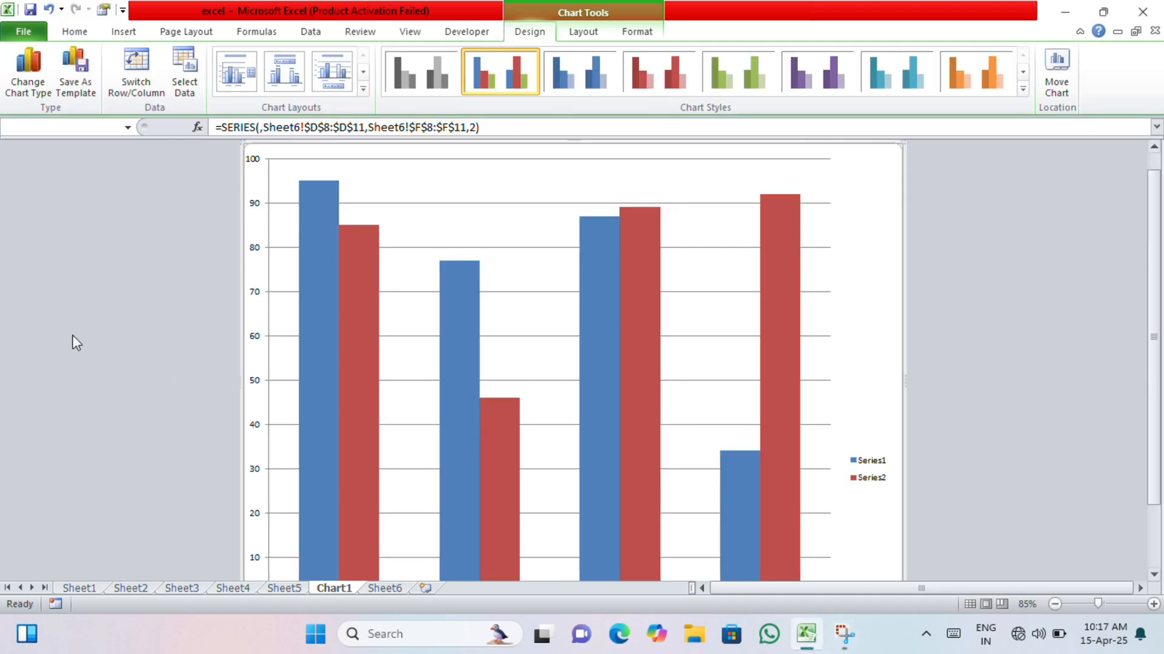
Step: Change the chart type from flat columns to the clustered cylinder column chart
click(28, 73)
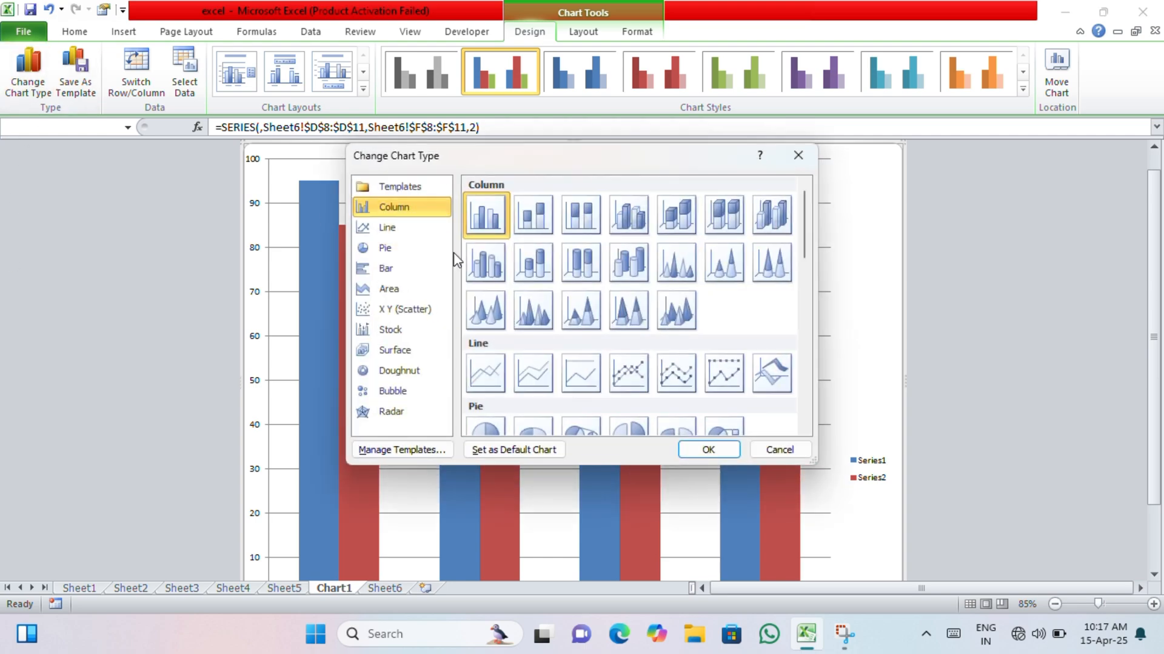
click(483, 263)
click(708, 450)
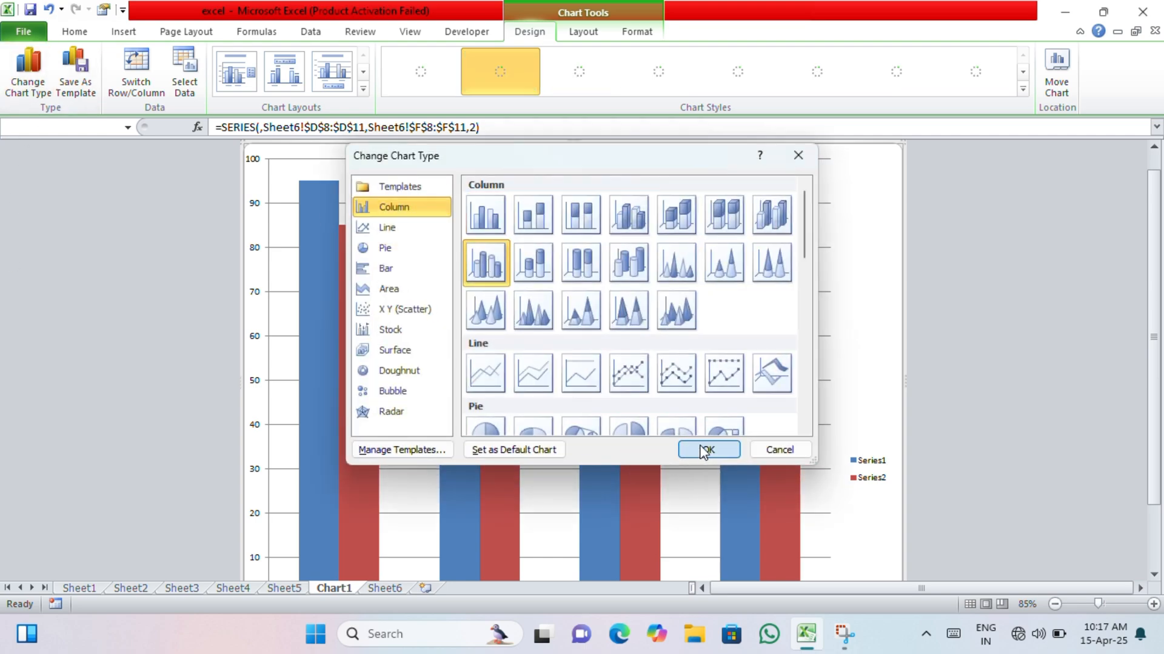
ctrl+scroll(310, 319, up, 4)
ctrl+scroll(290, 324, up, 7)
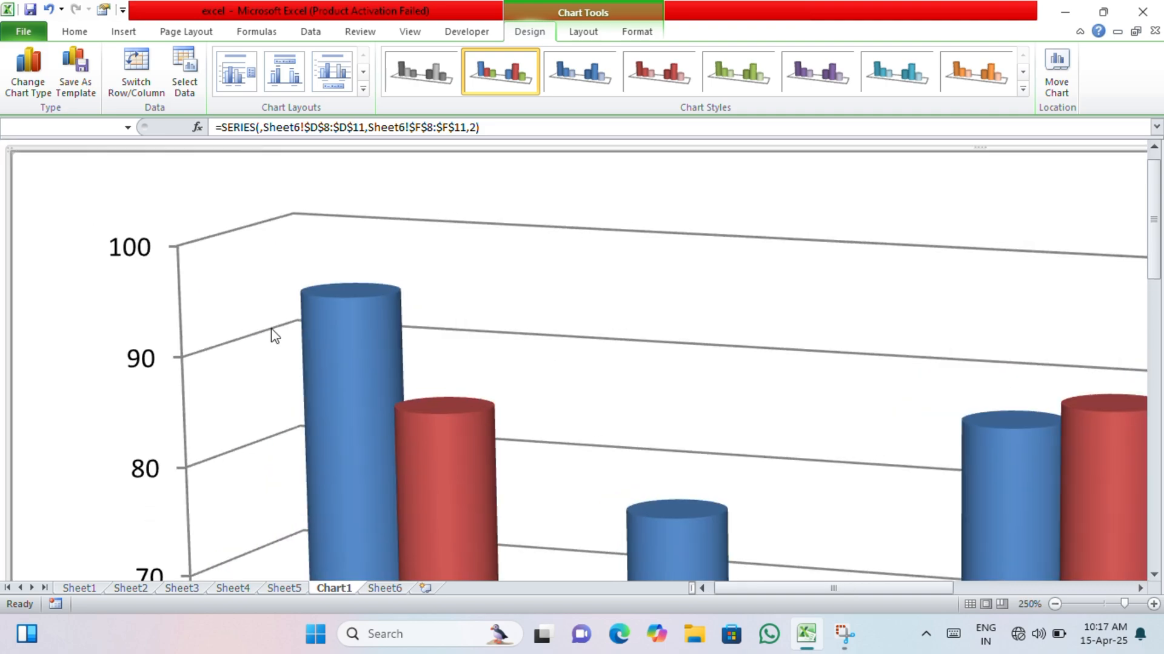
Step: Set the outline weight of the chart area to 4½ pt
scroll(441, 106, down, 1)
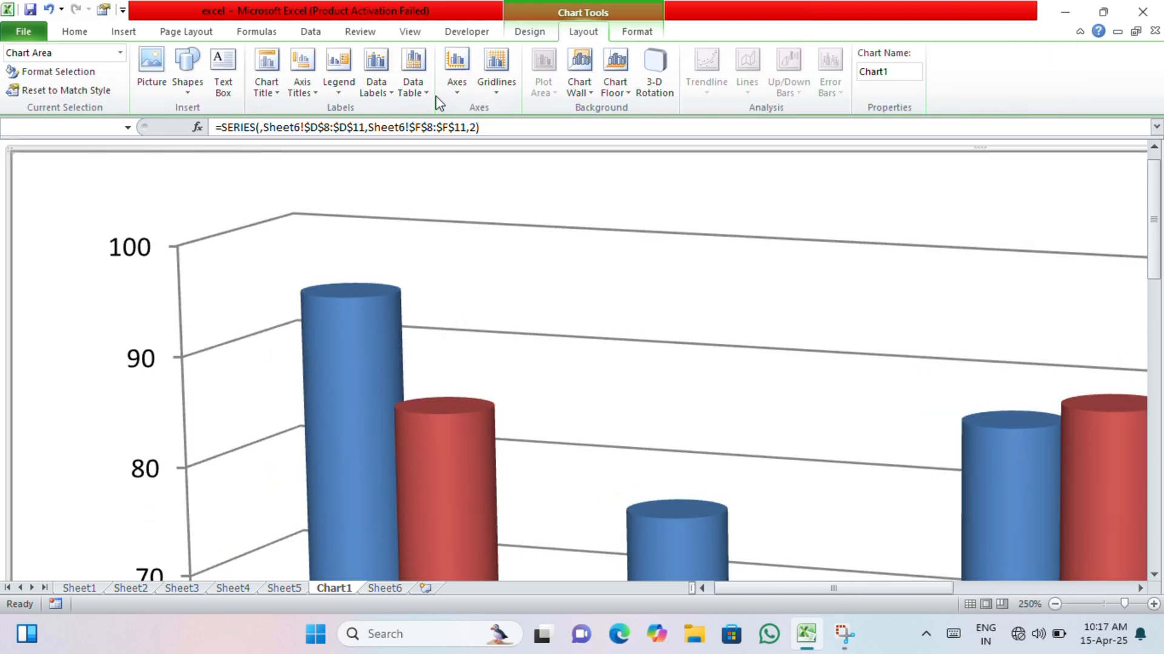
scroll(634, 77, down, 1)
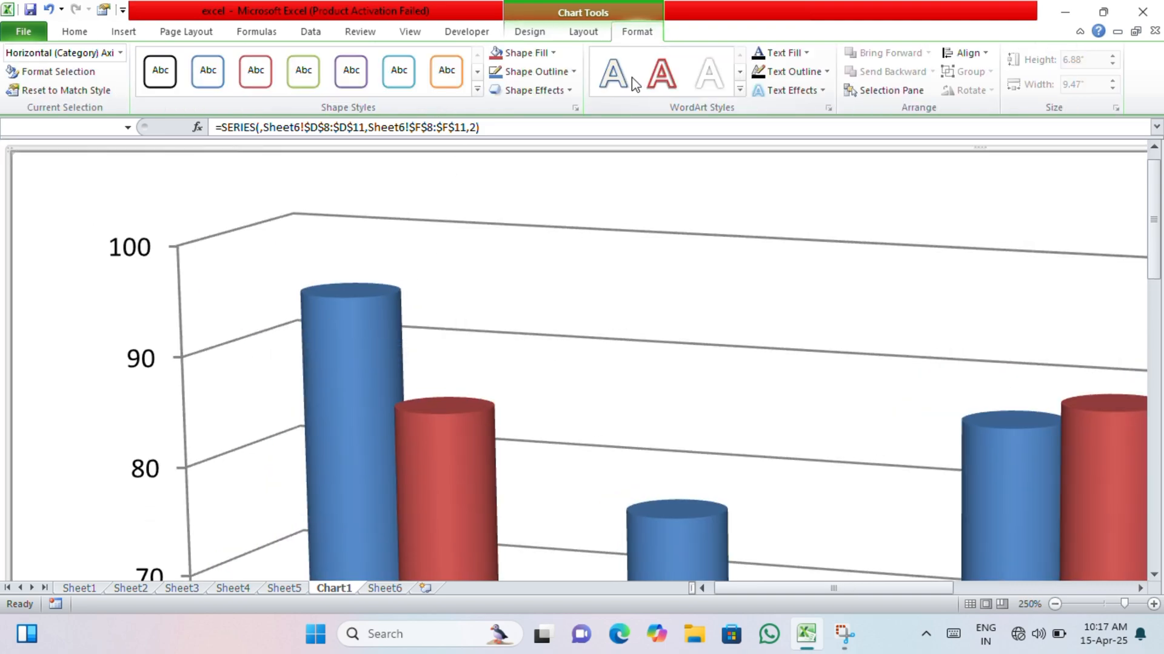
click(545, 72)
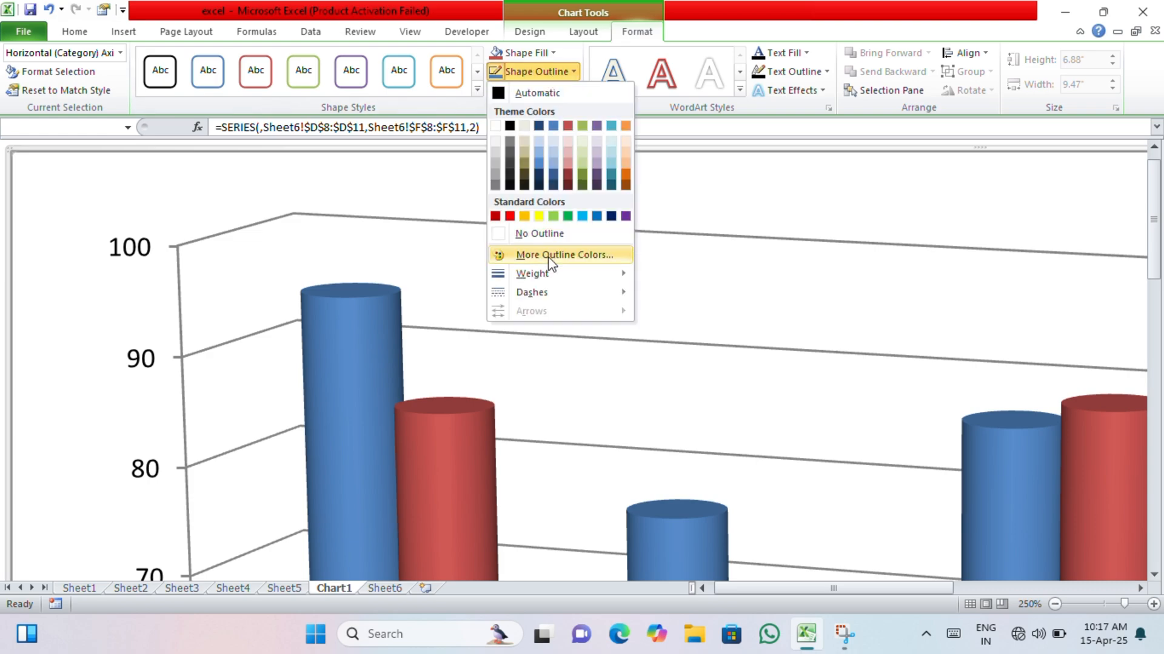
mouse_move(548, 274)
click(713, 407)
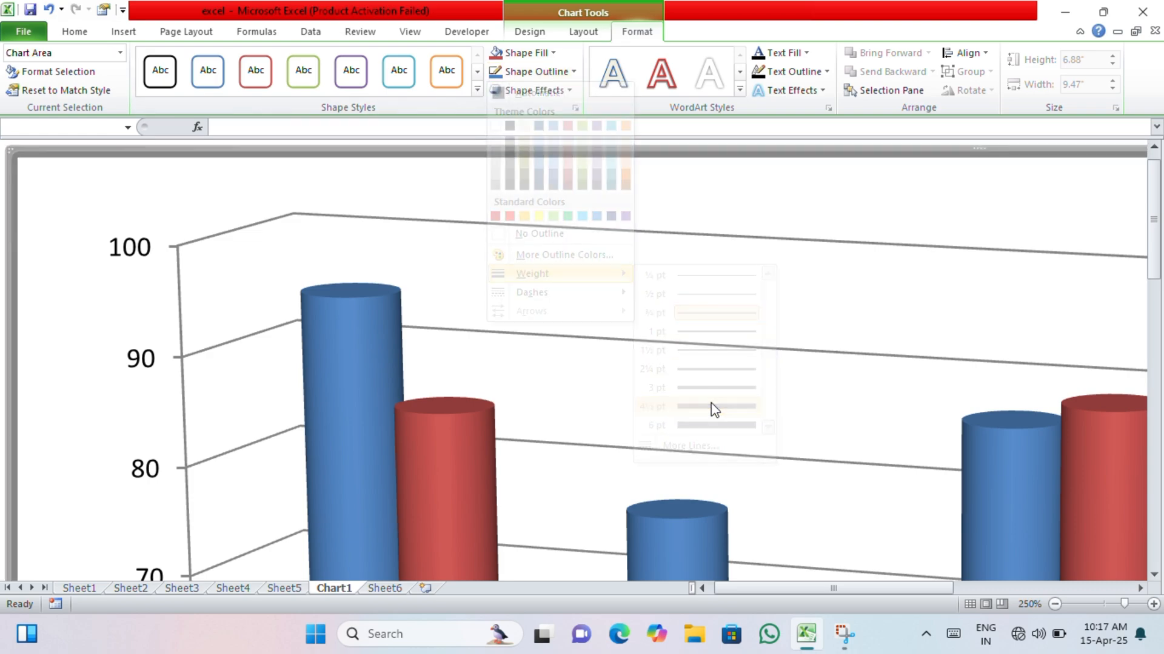
Step: Apply the square-dot dash style to the chart area's outline
click(541, 74)
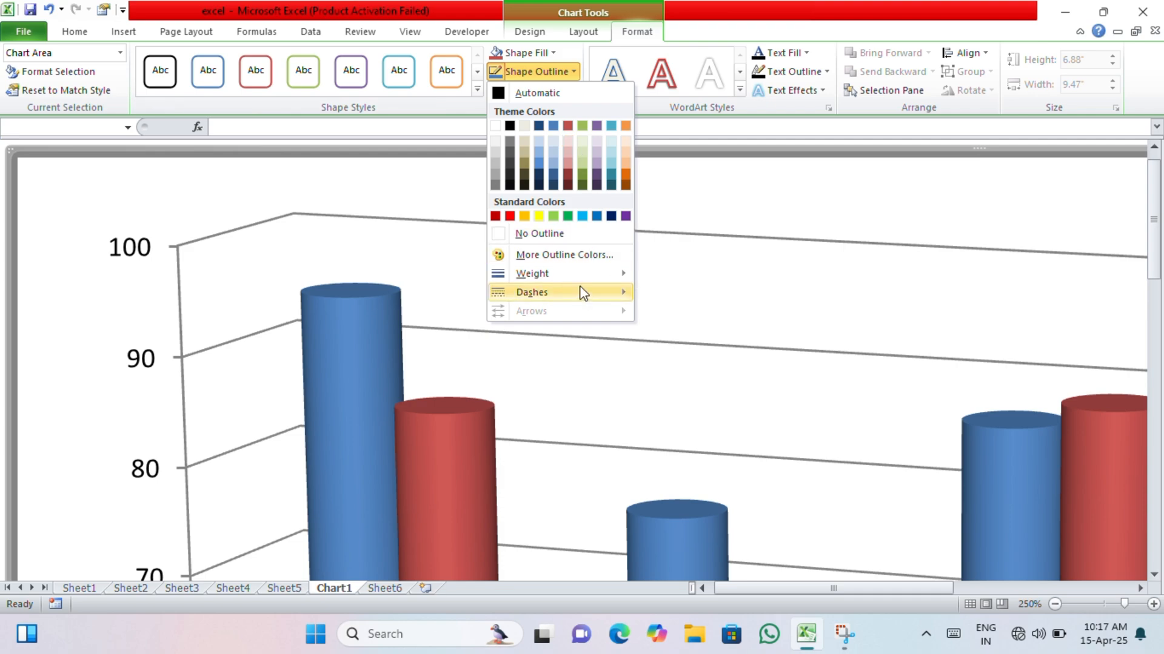
mouse_move(582, 294)
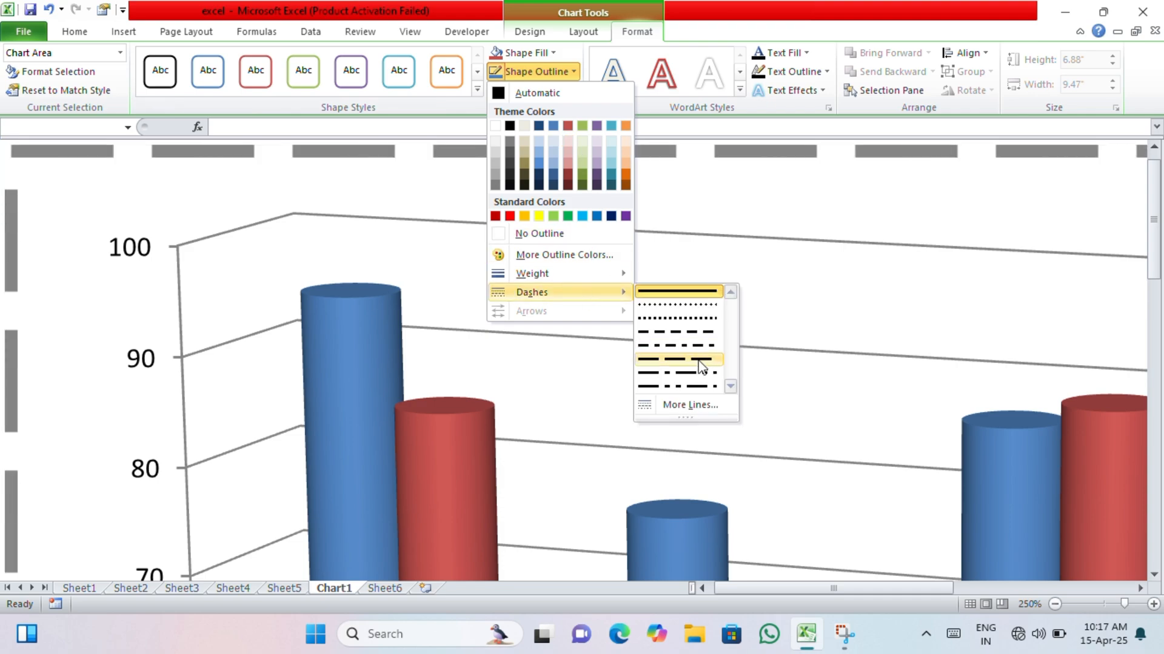
click(686, 317)
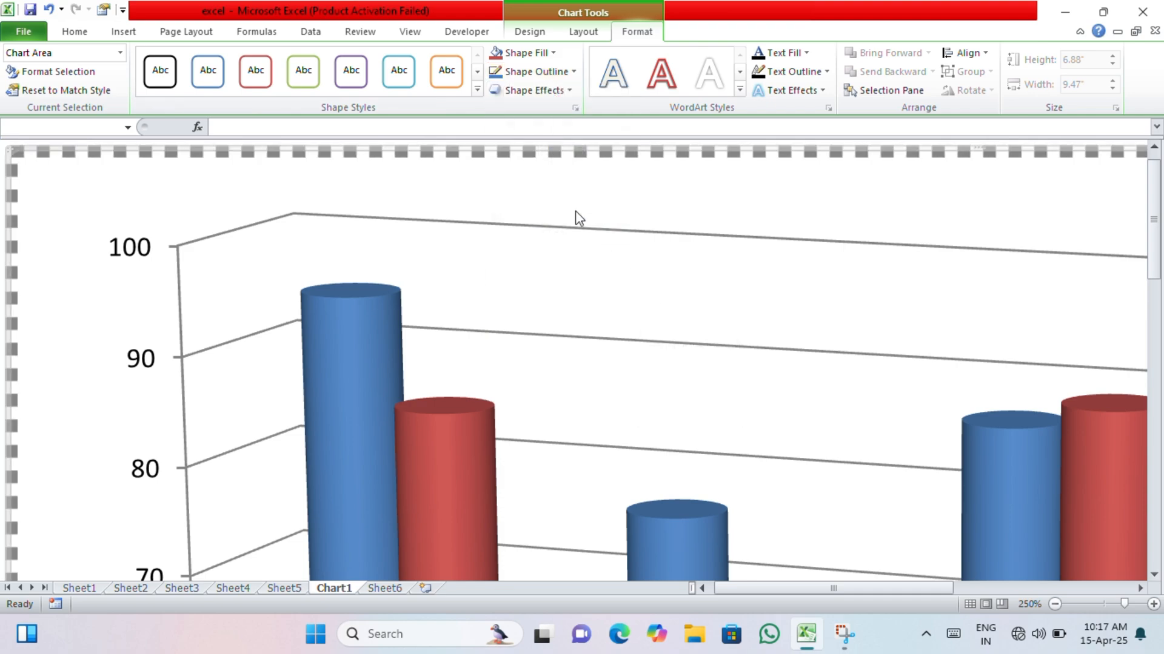
Step: Apply the Inside Diagonal Top Left inner shadow to the chart area
click(522, 90)
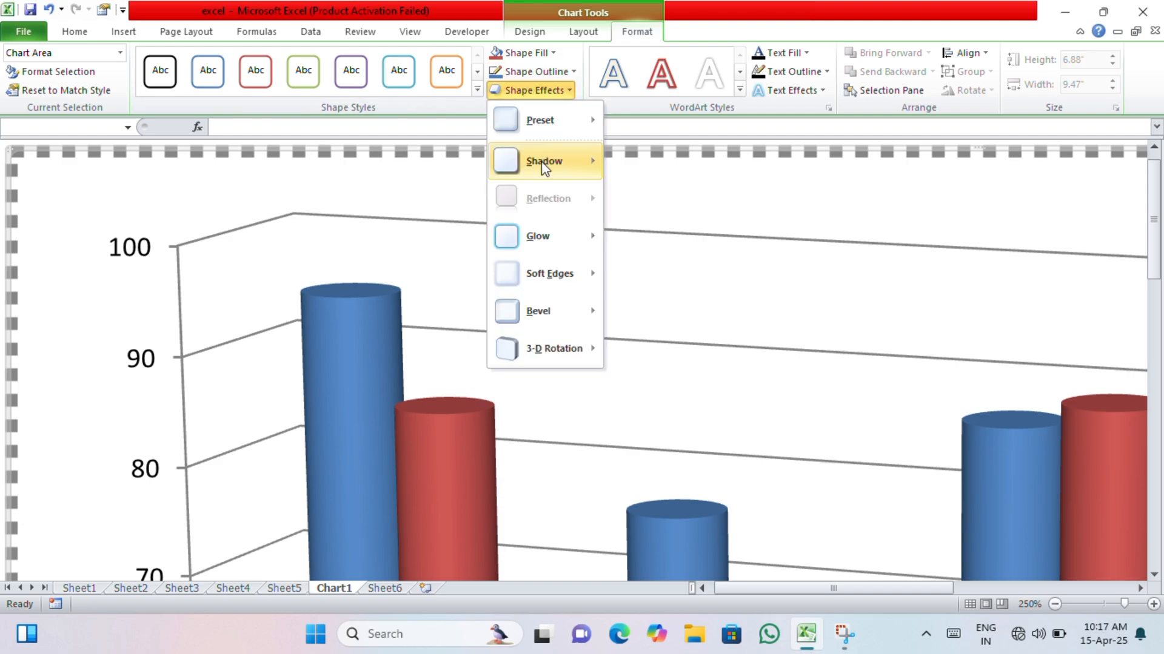
mouse_move(542, 165)
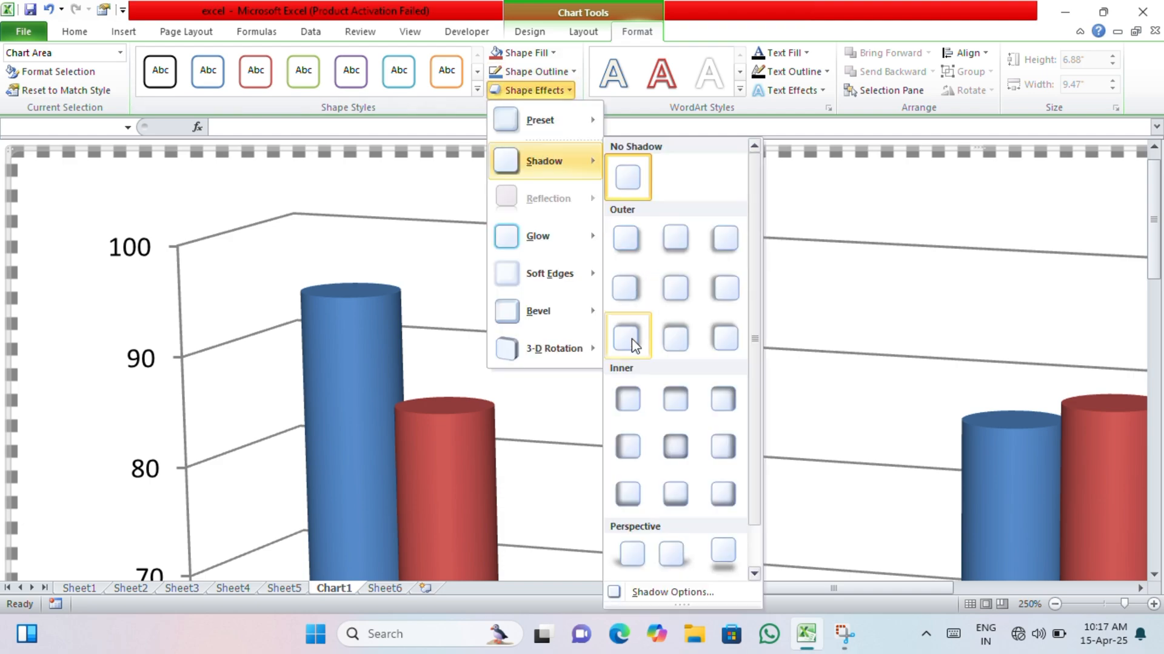
click(628, 397)
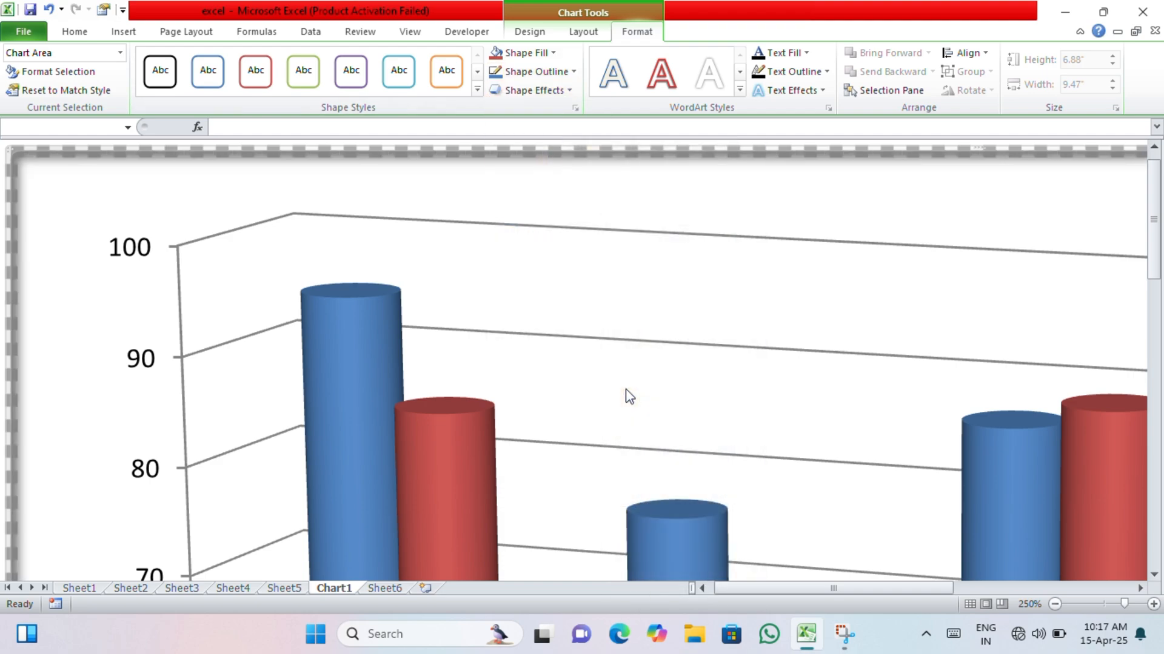
Step: Select the blue cylinder series and apply the Inside Left inner shadow to it
click(515, 90)
mouse_move(552, 324)
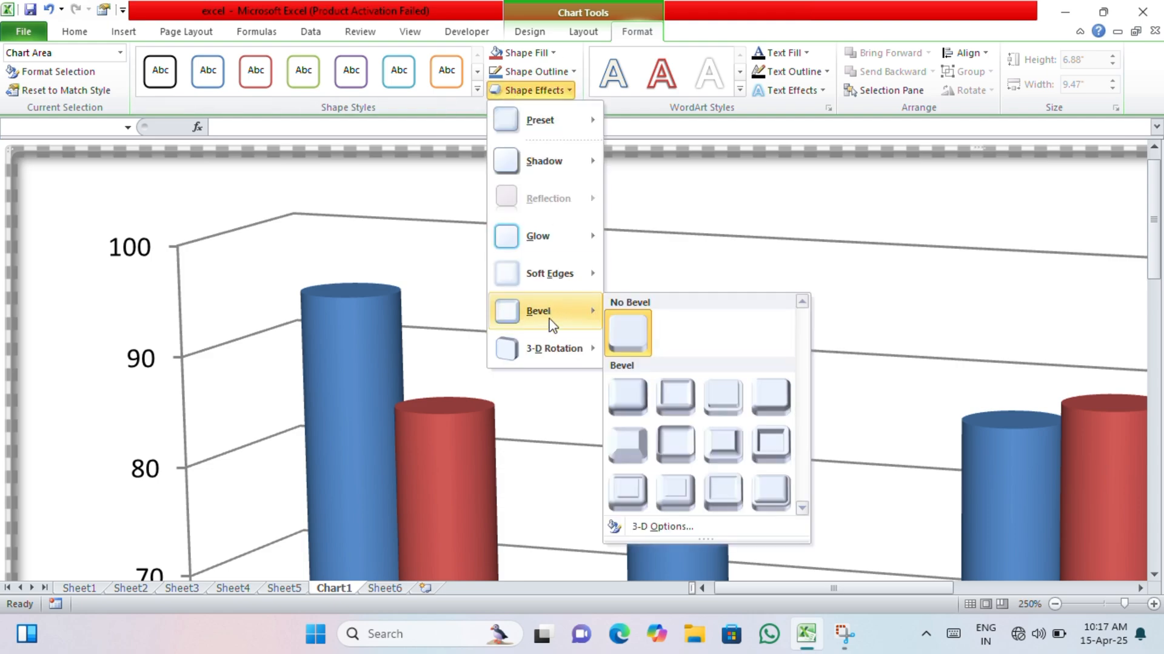
click(358, 388)
click(363, 388)
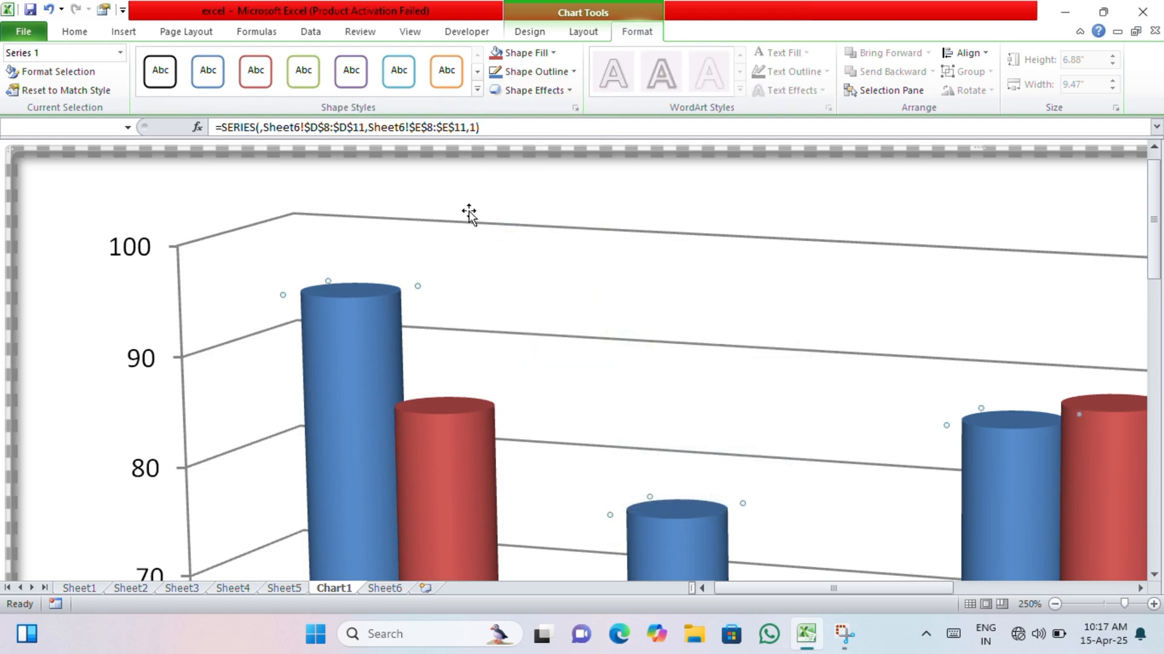
click(540, 90)
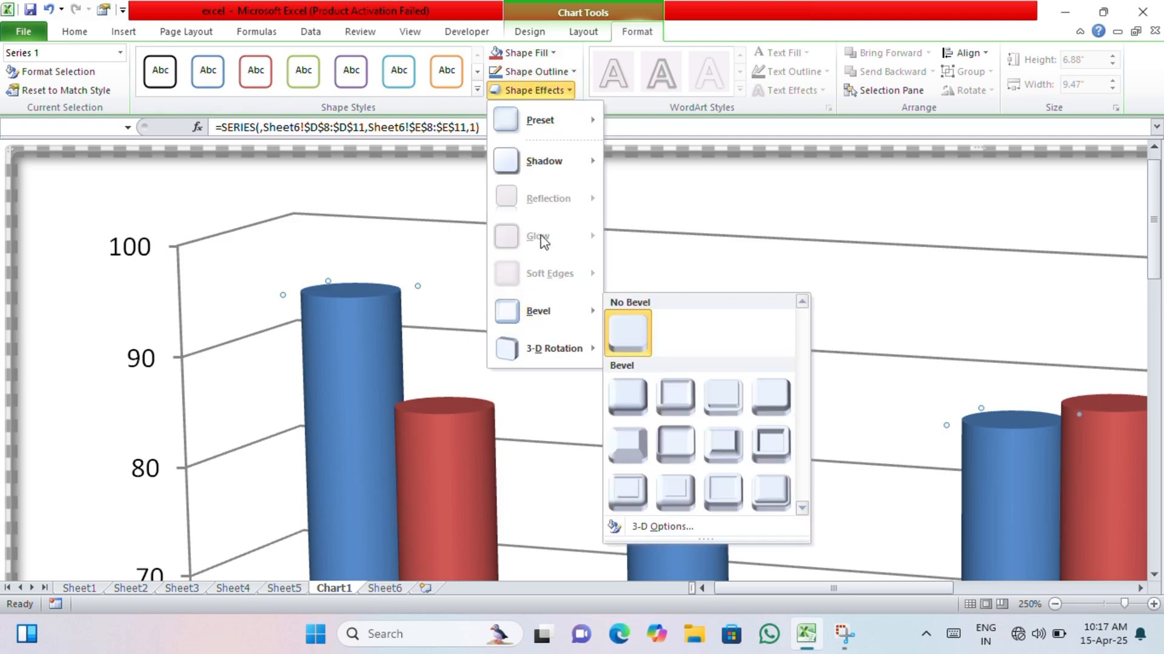
mouse_move(545, 158)
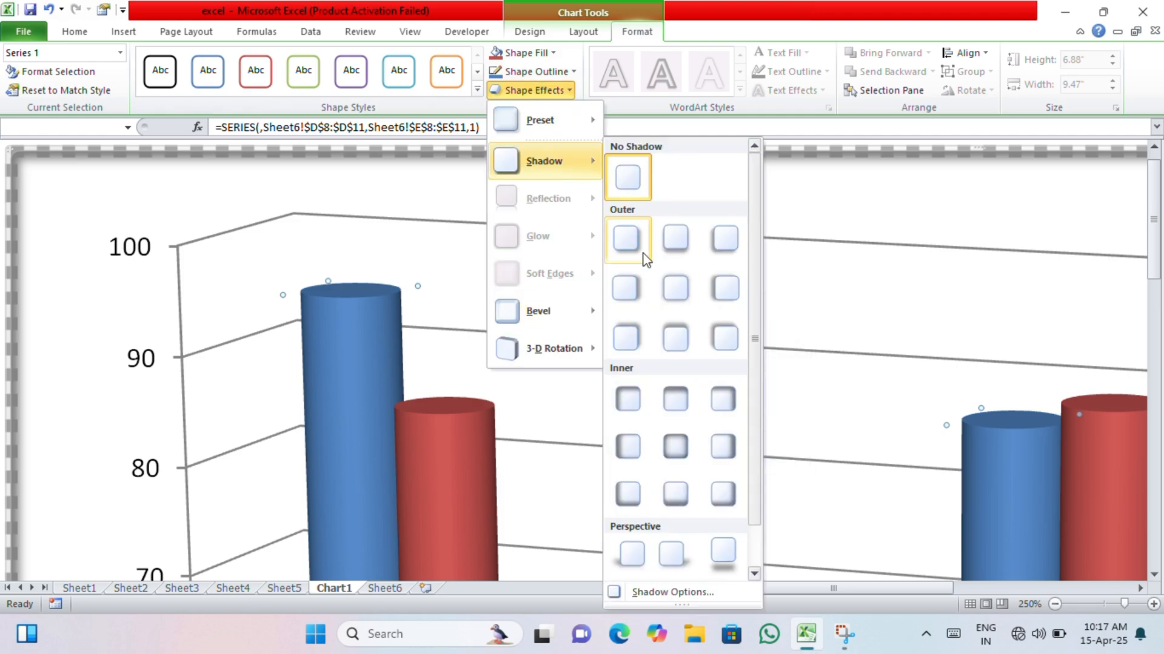
click(629, 452)
Step: Try the Relaxed Inset and Cool Slant bevels on the blue cylinder series
click(543, 96)
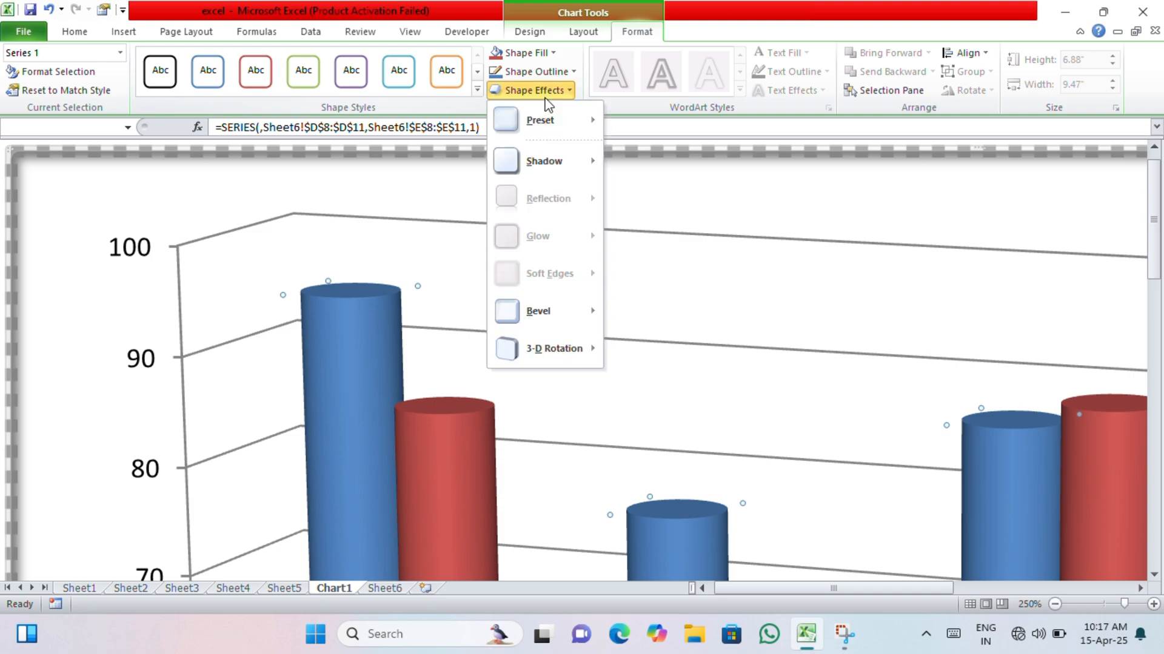
mouse_move(543, 310)
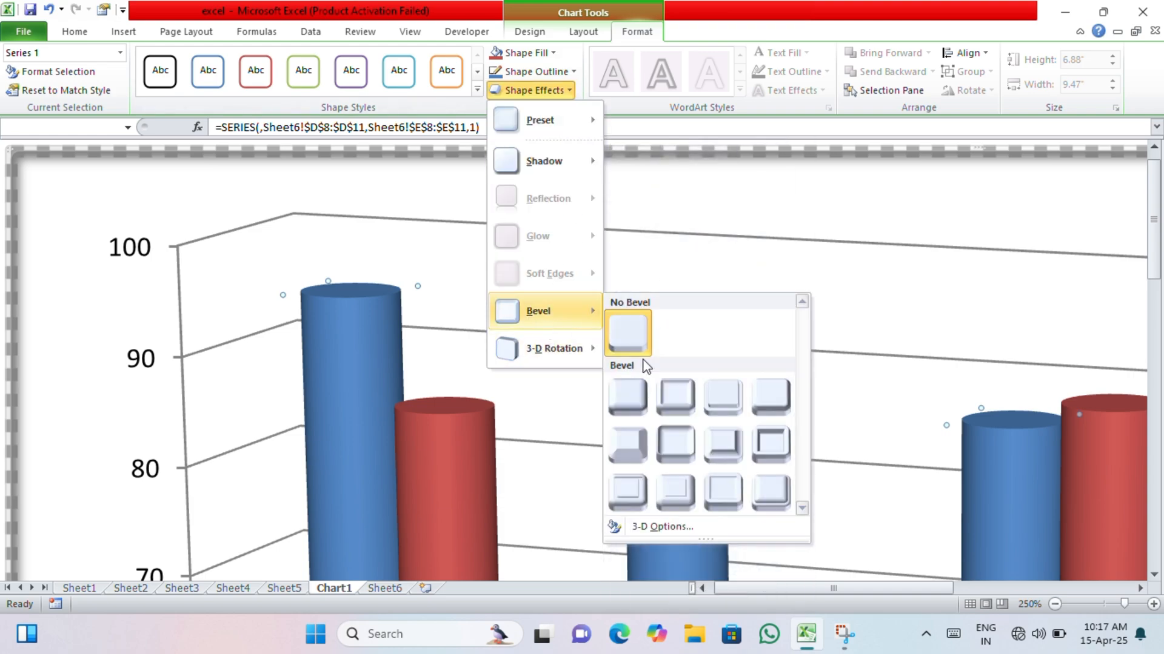
click(646, 403)
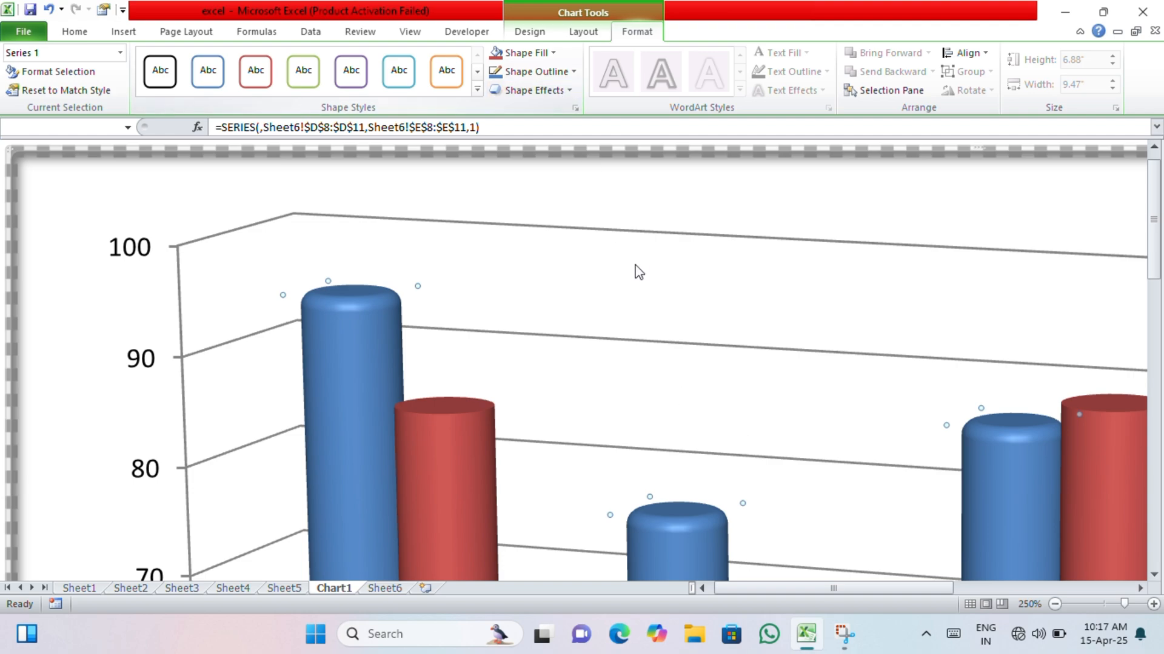
scroll(636, 270, down, 3)
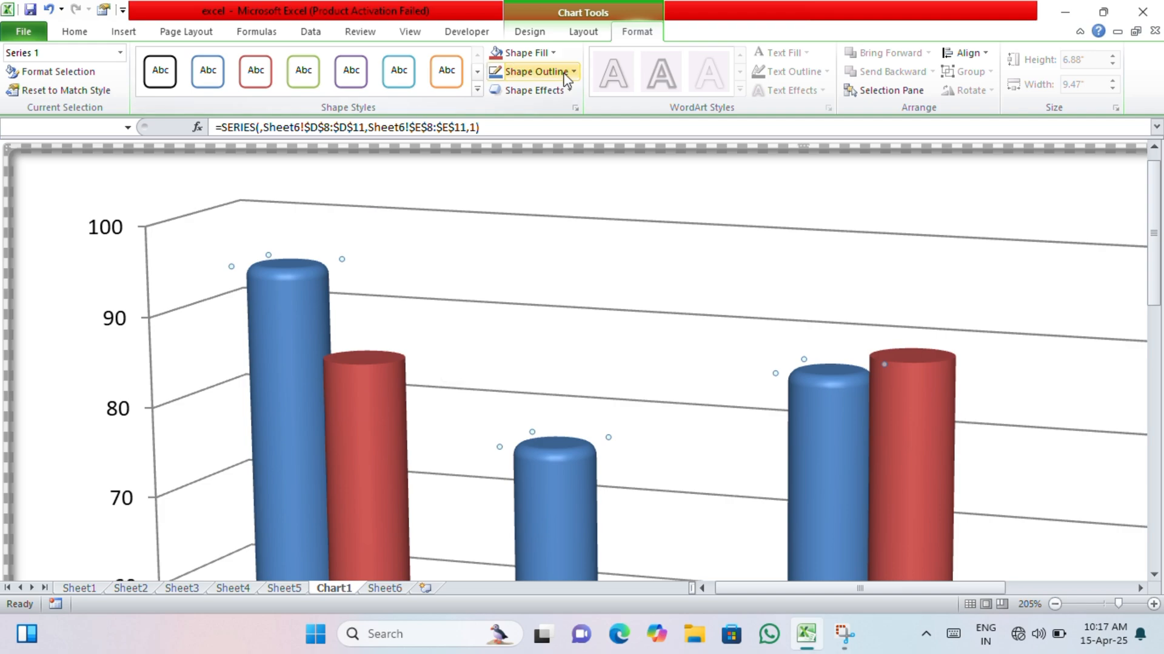
click(557, 90)
mouse_move(568, 320)
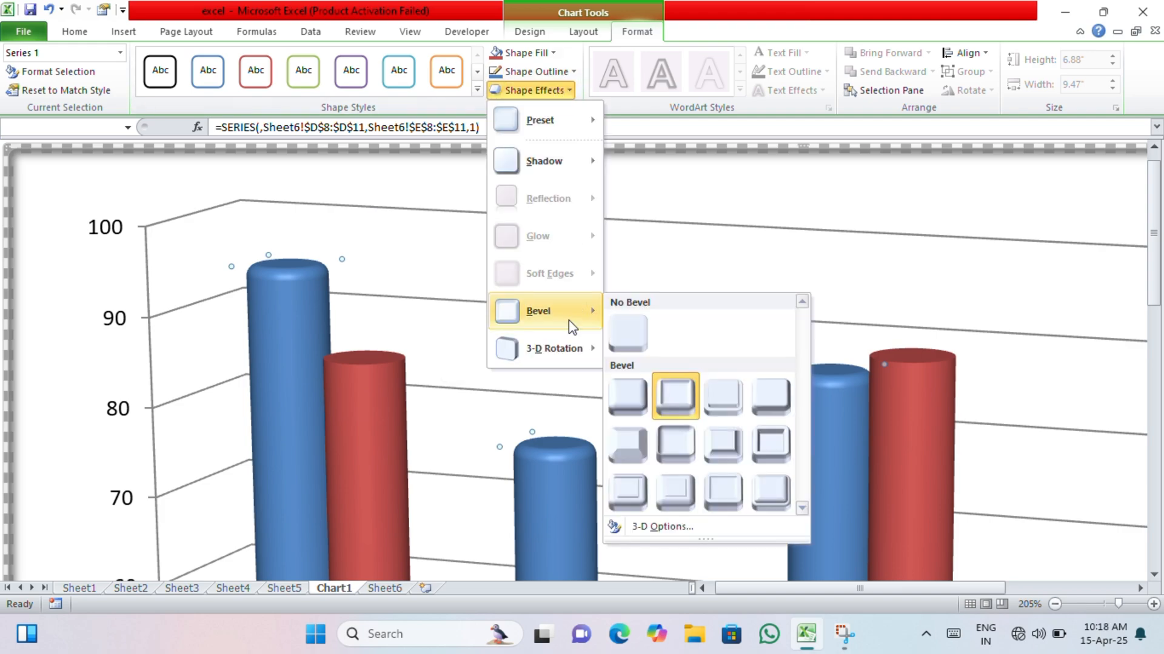
click(734, 407)
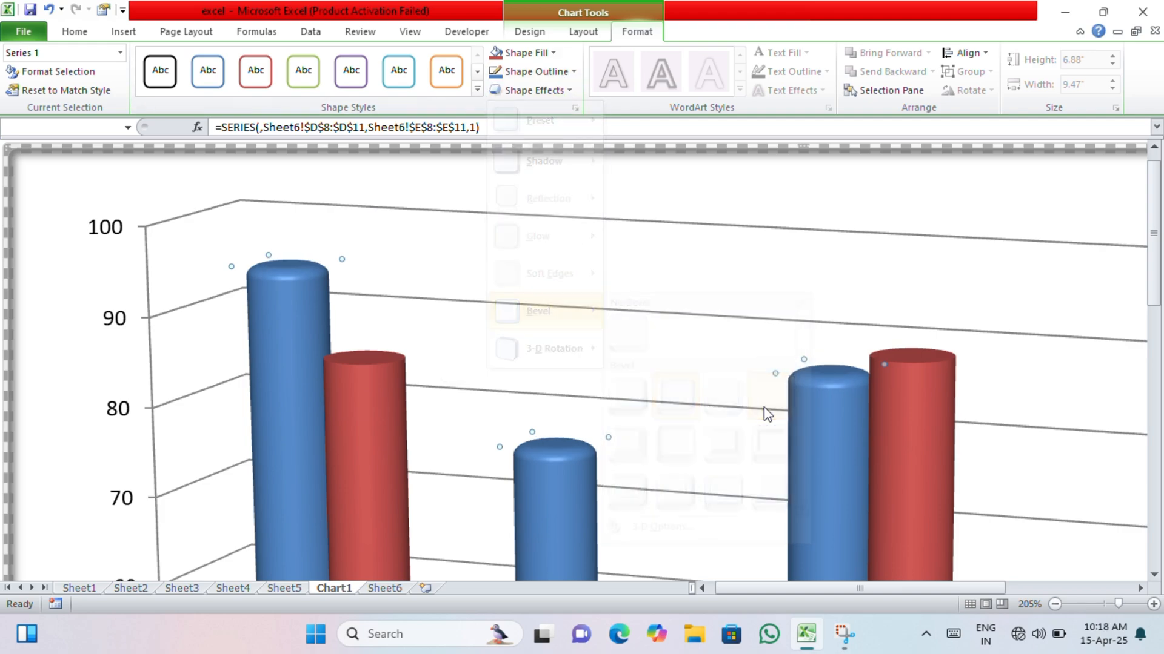
Step: Try the Angle and Slope bevels on the blue cylinder series
click(526, 91)
mouse_move(556, 323)
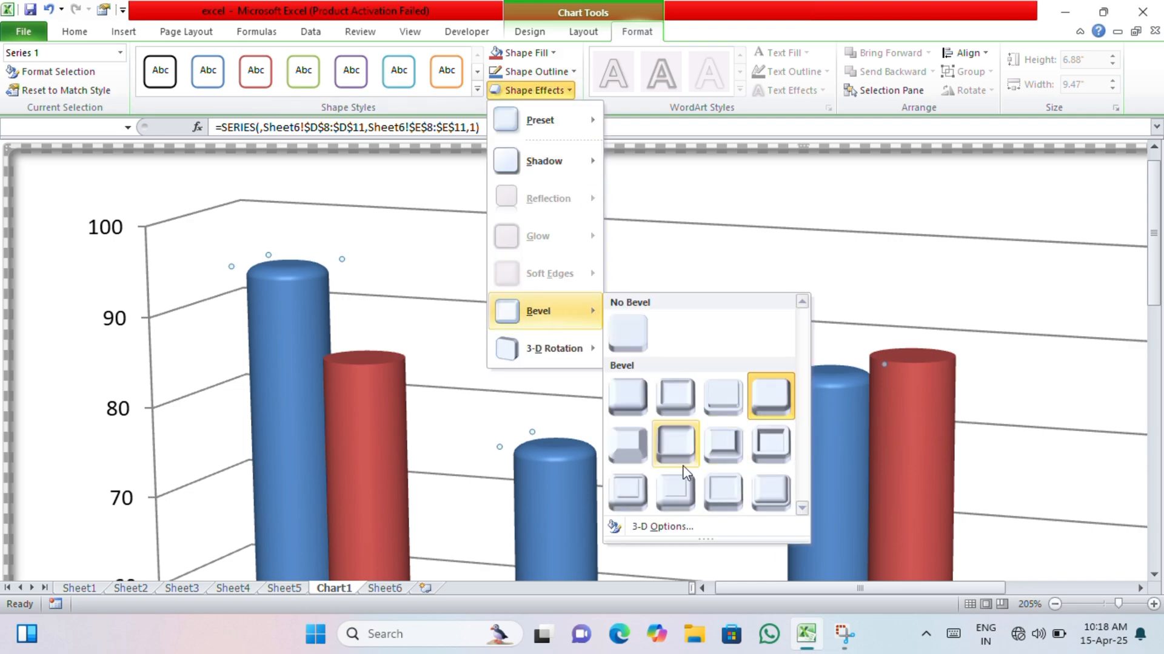
click(617, 451)
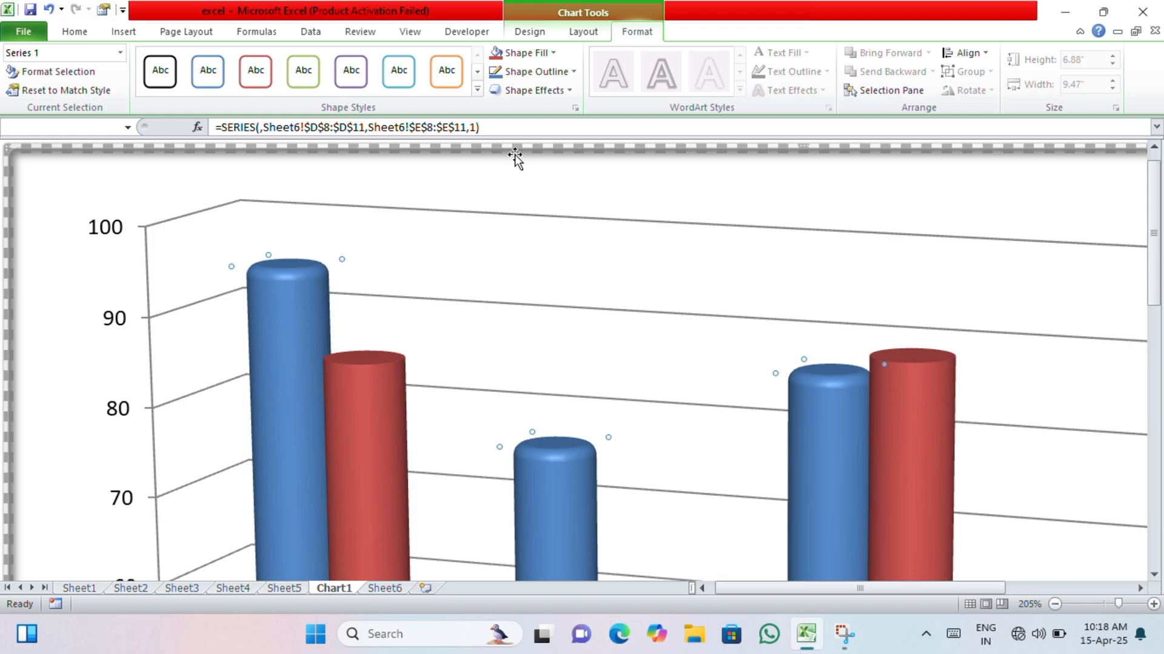
click(540, 92)
mouse_move(542, 312)
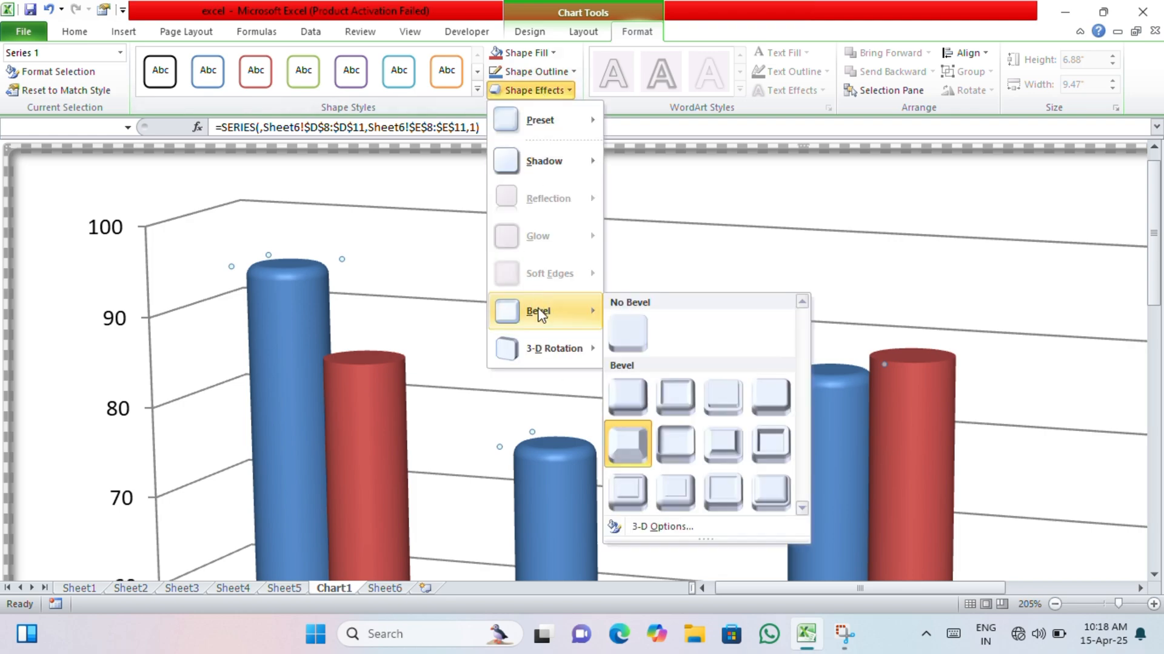
click(771, 446)
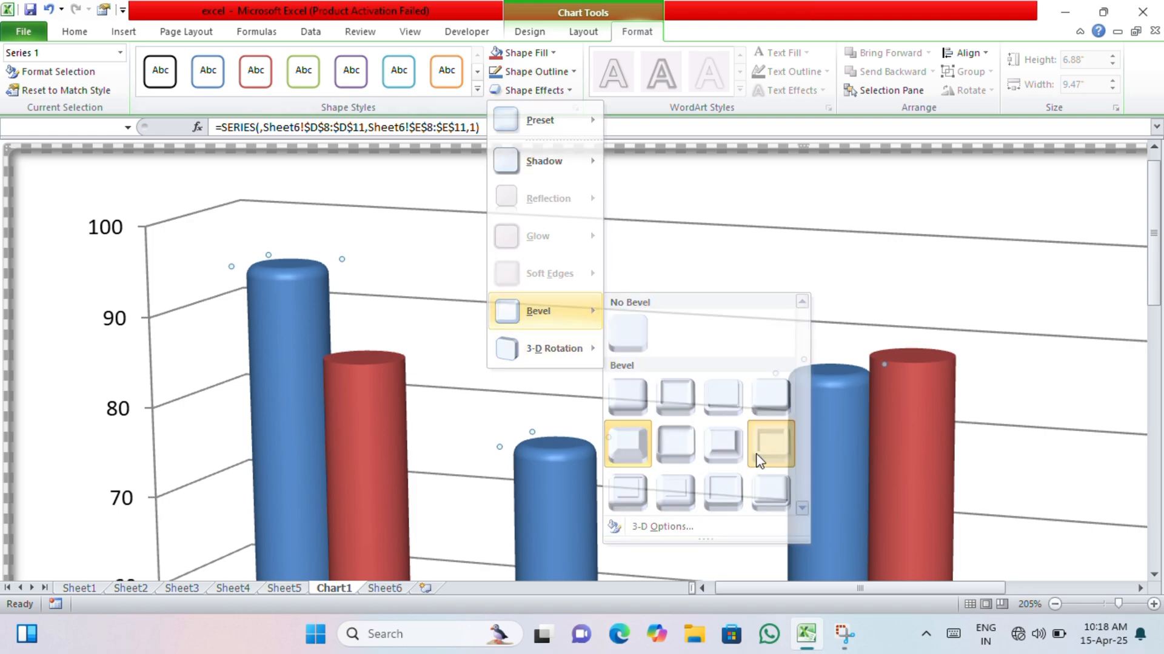
Step: Apply the Circle bevel to the blue cylinder series
click(498, 91)
mouse_move(543, 311)
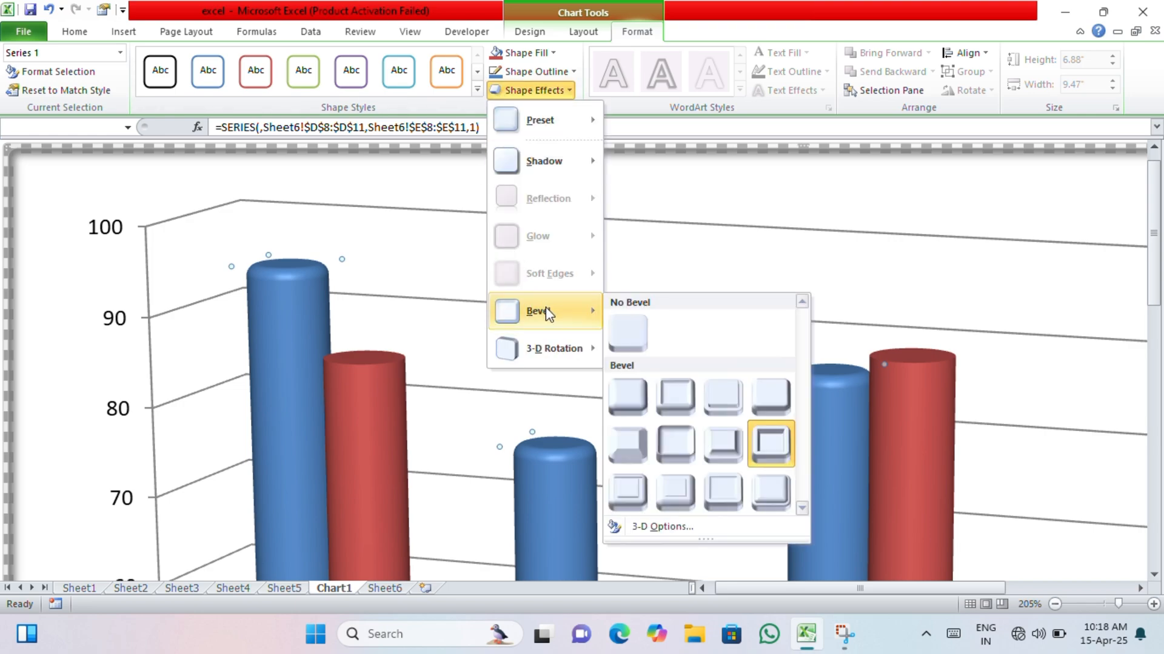
click(639, 394)
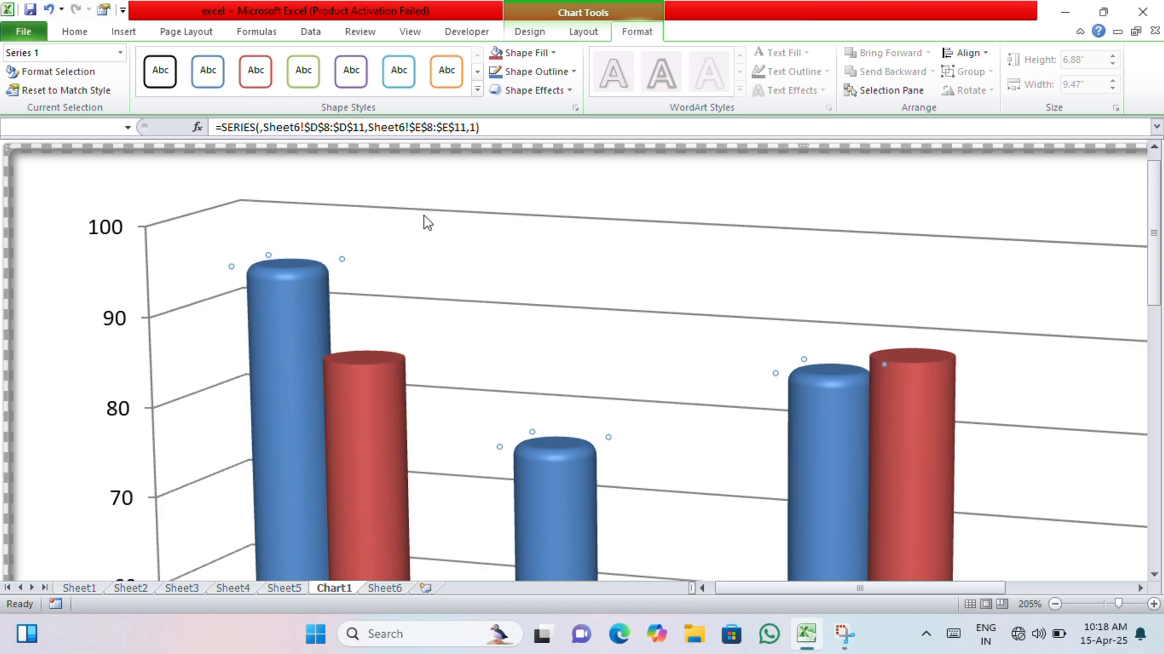
Step: Bevel the red cylinder series, trying Circle first and settling on Relaxed Inset
click(371, 381)
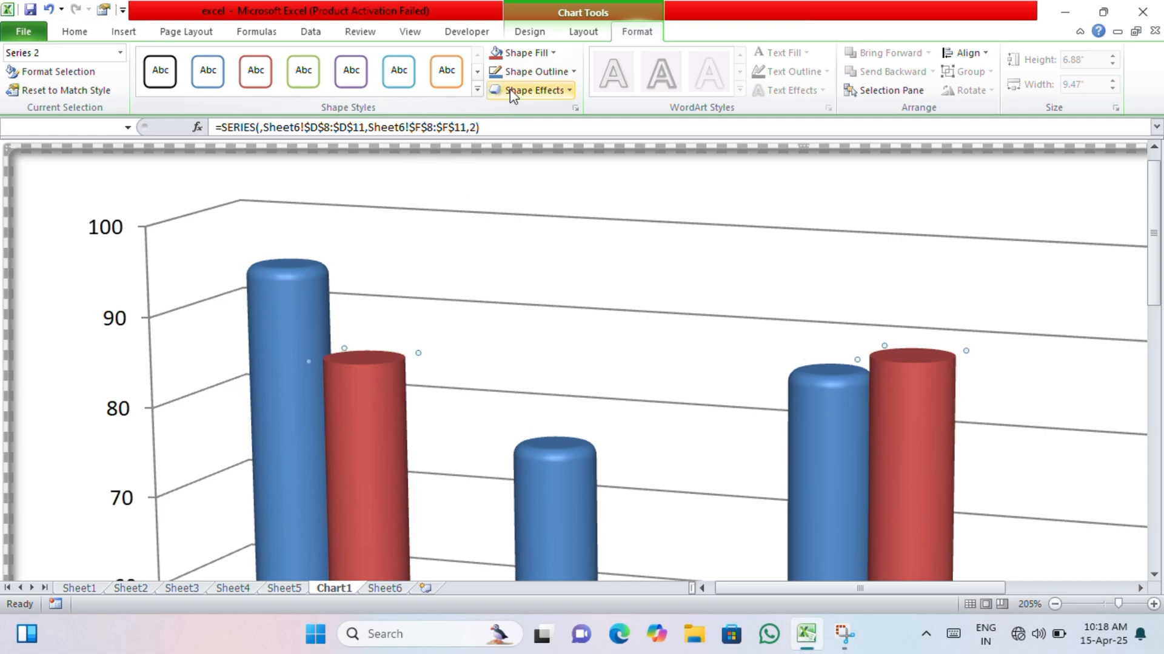
click(527, 90)
mouse_move(544, 311)
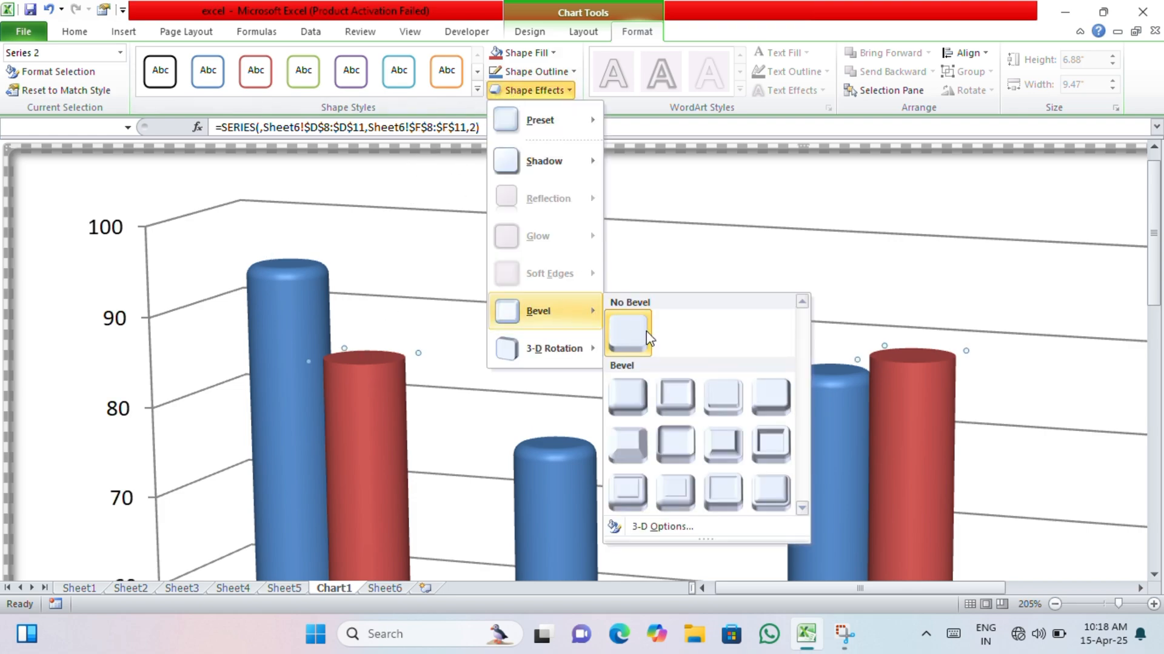
click(631, 397)
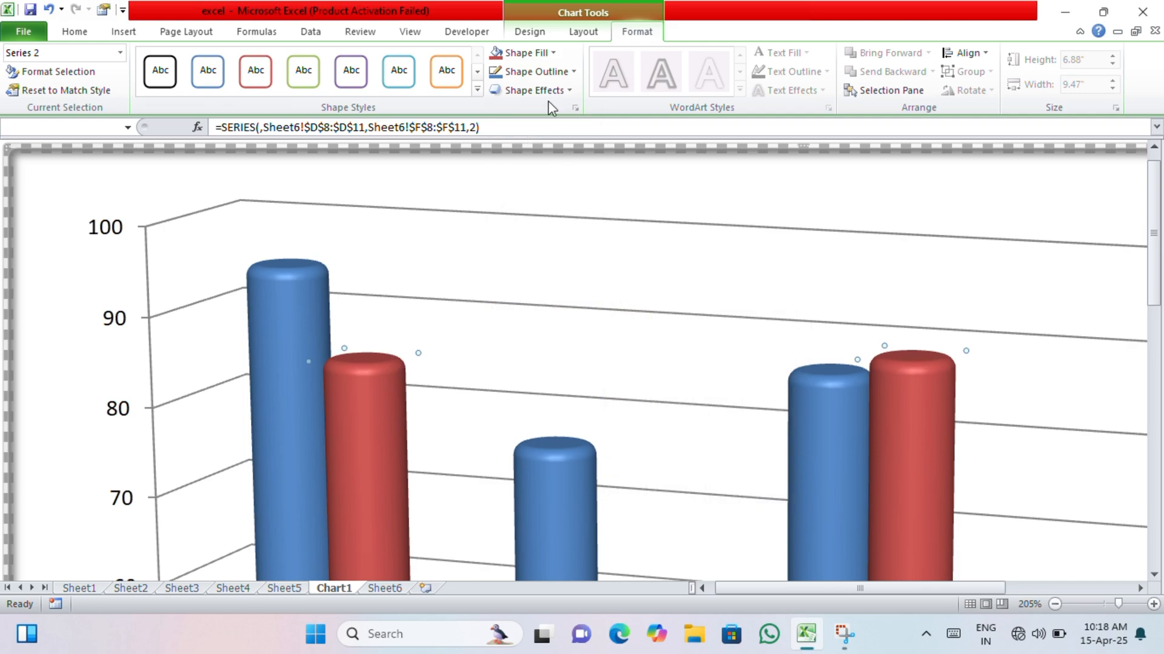
click(537, 90)
mouse_move(587, 311)
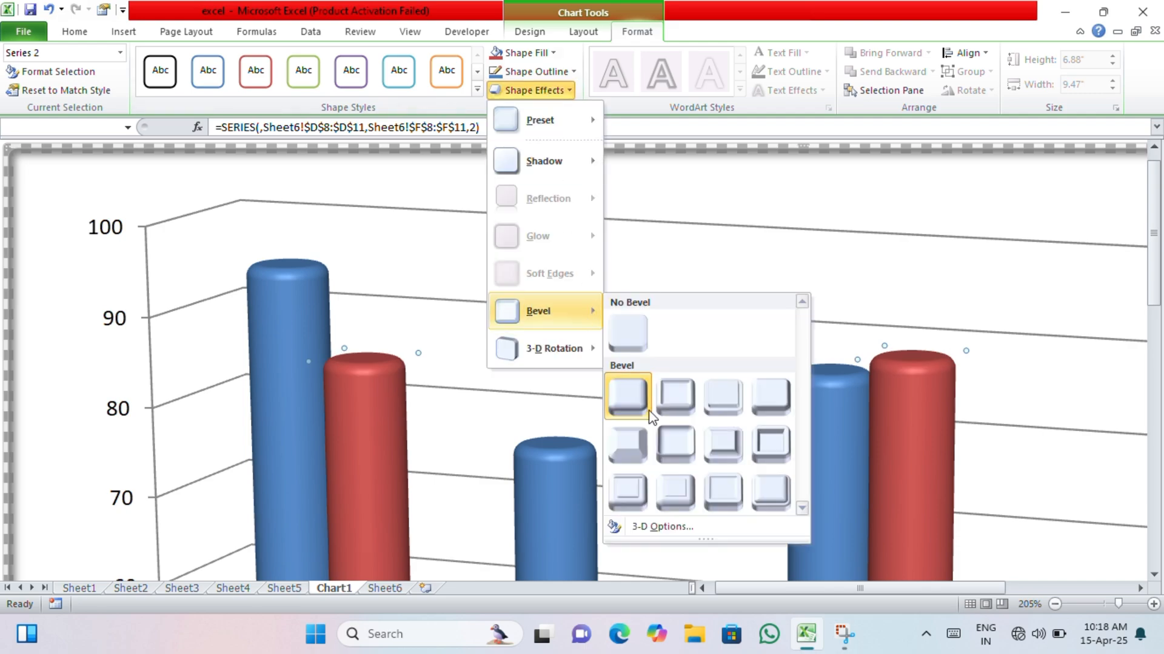
click(675, 397)
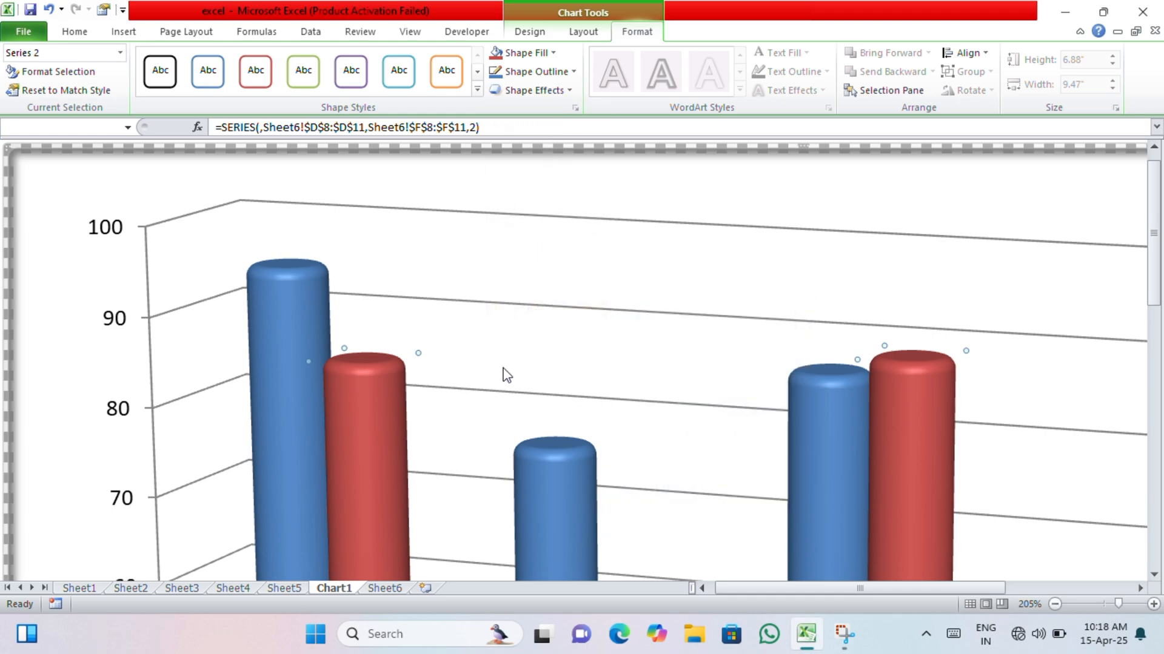
Step: Apply an oblique 3-D rotation preset to the chart through the red cylinder series
scroll(446, 349, down, 3)
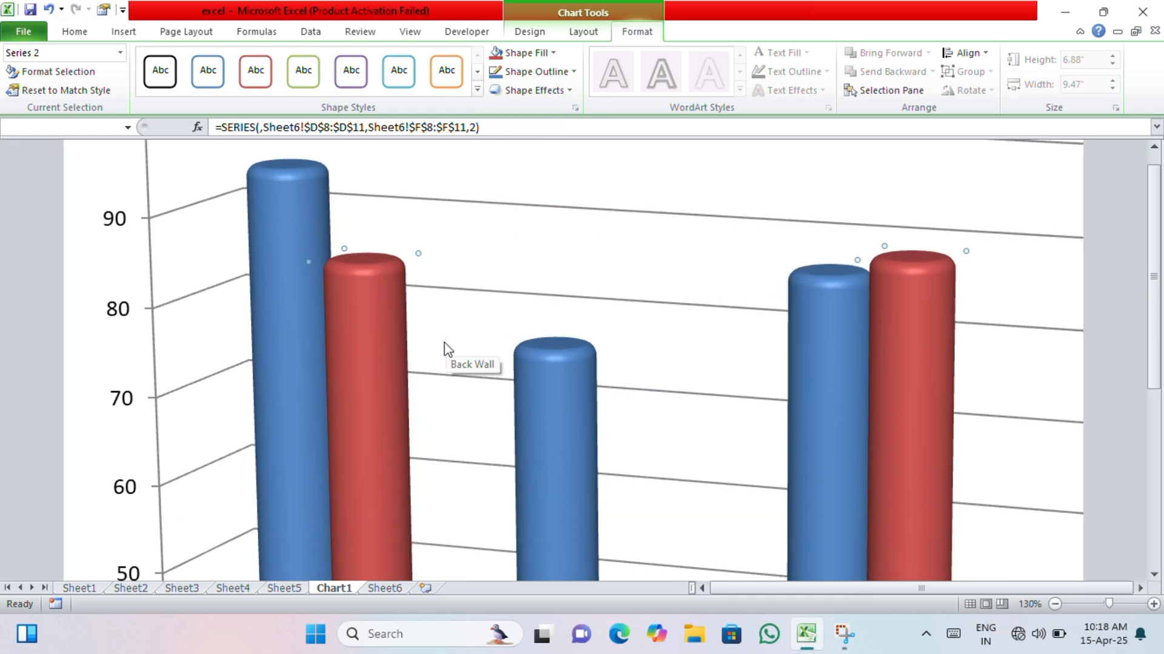
ctrl+scroll(449, 350, down, 8)
ctrl+scroll(606, 434, up, 10)
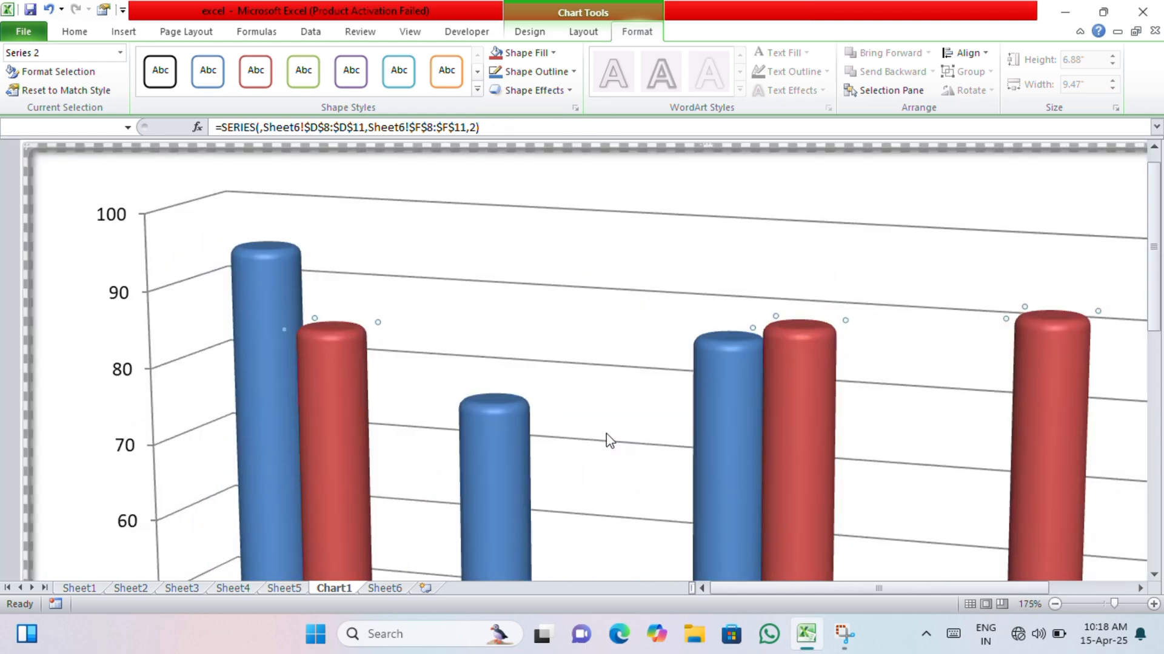
scroll(746, 448, down, 6)
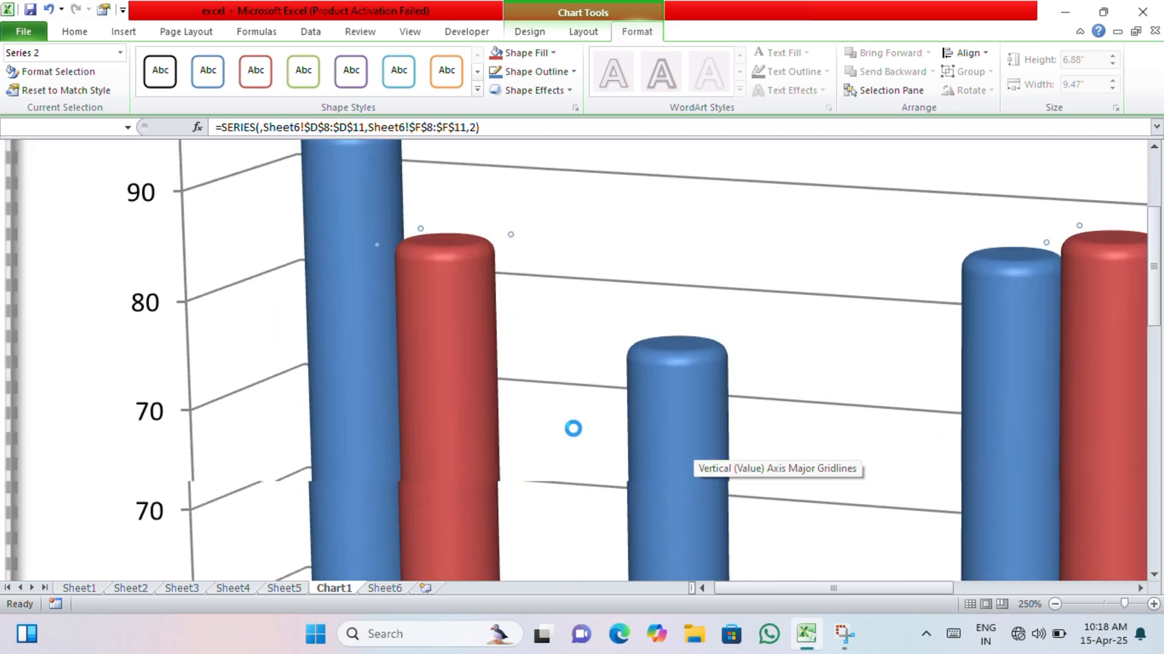
scroll(474, 368, up, 4)
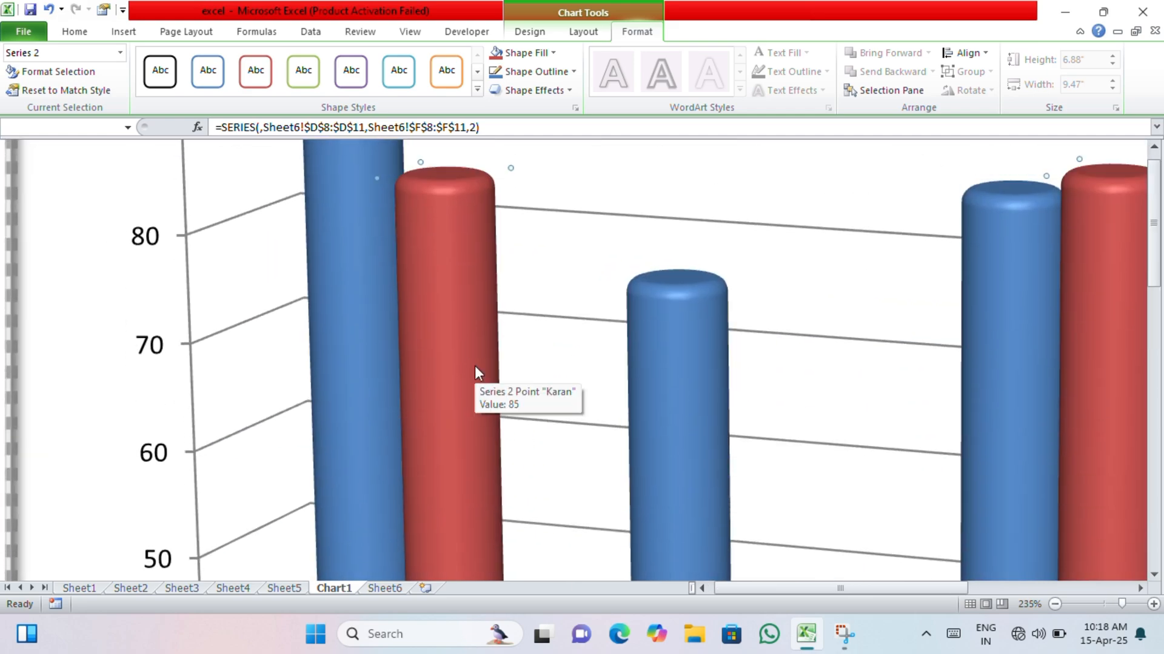
ctrl+scroll(475, 365, down, 2)
click(531, 91)
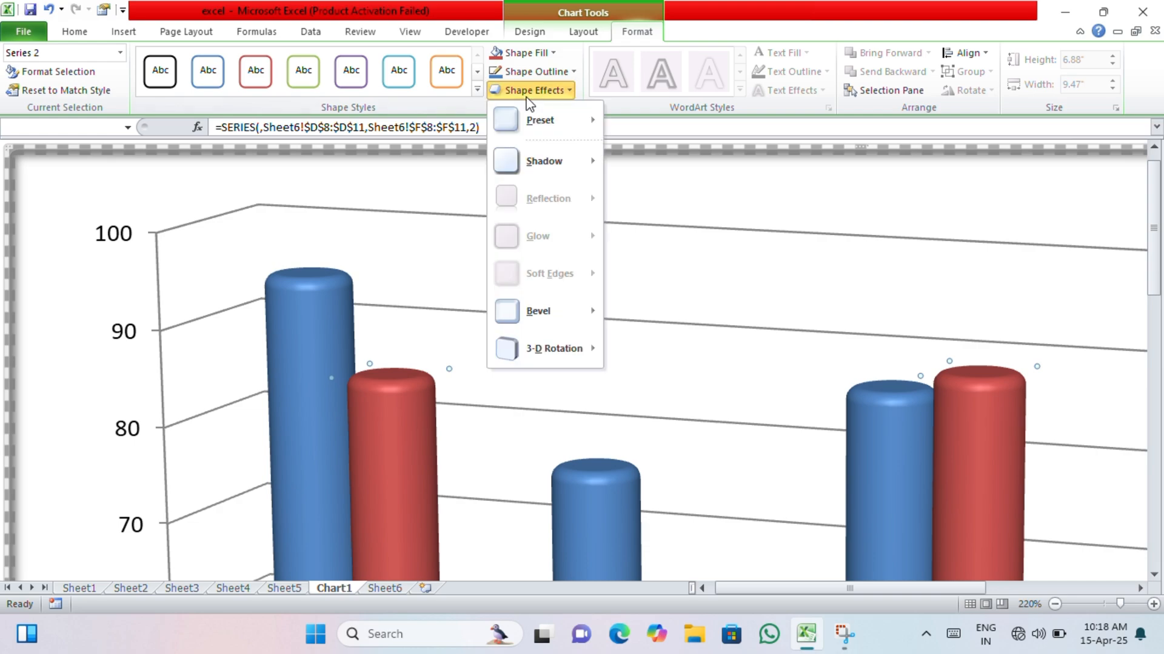
mouse_move(576, 351)
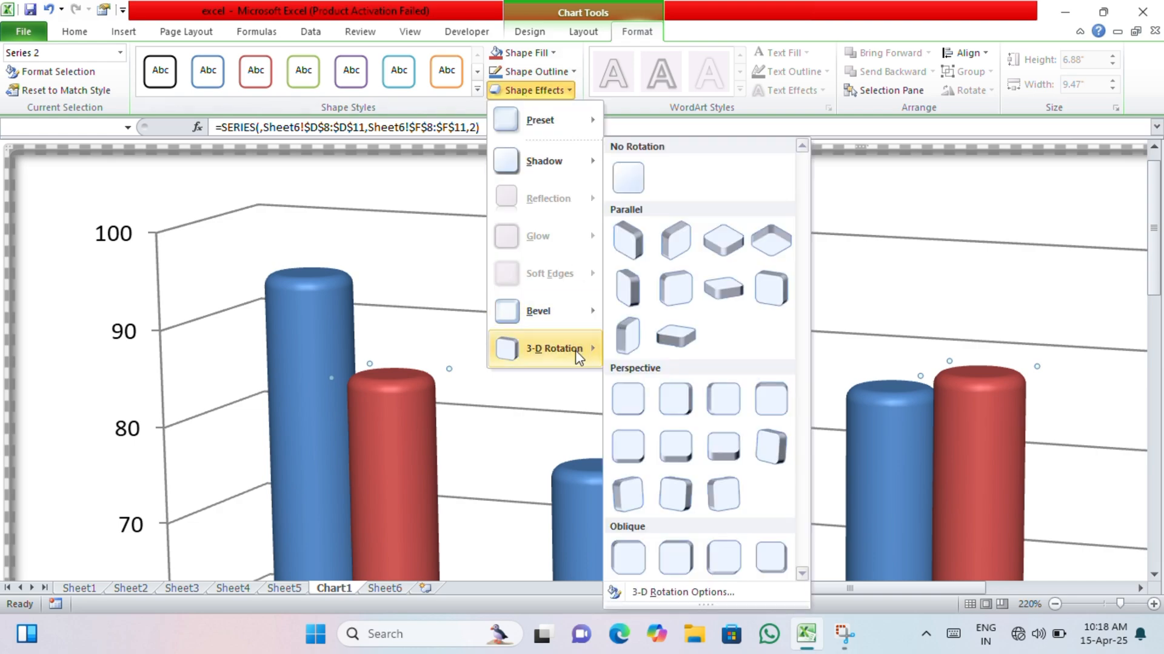
click(674, 343)
Step: Set the outline colour of the red cylinder series to standard green
ctrl+scroll(605, 271, down, 7)
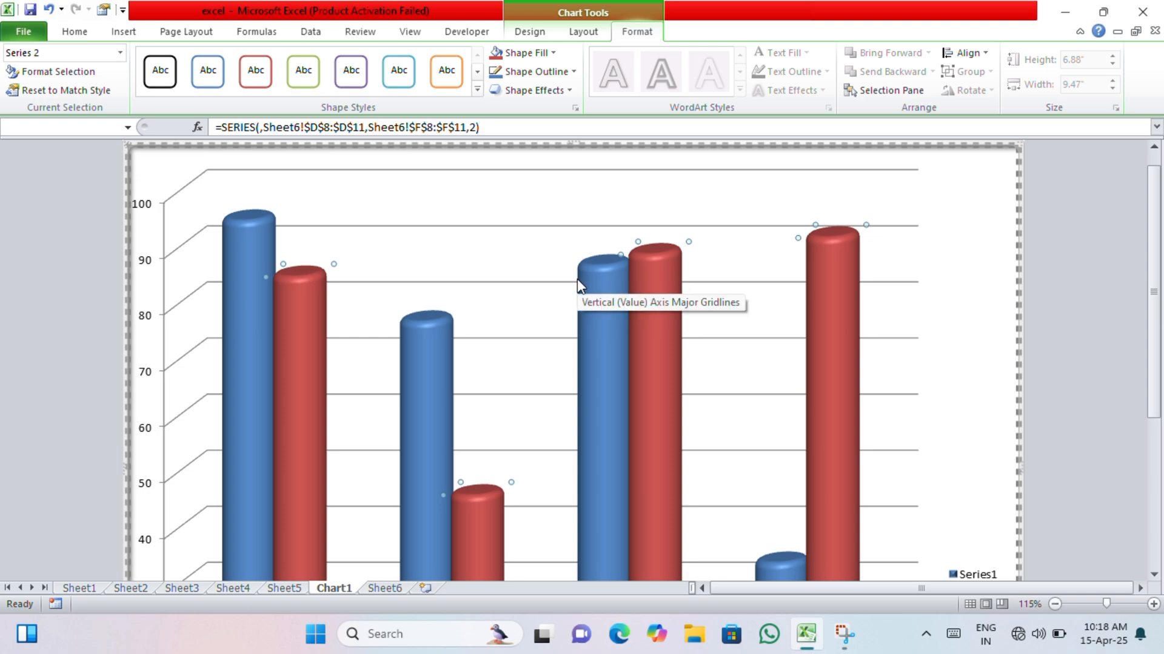
click(520, 73)
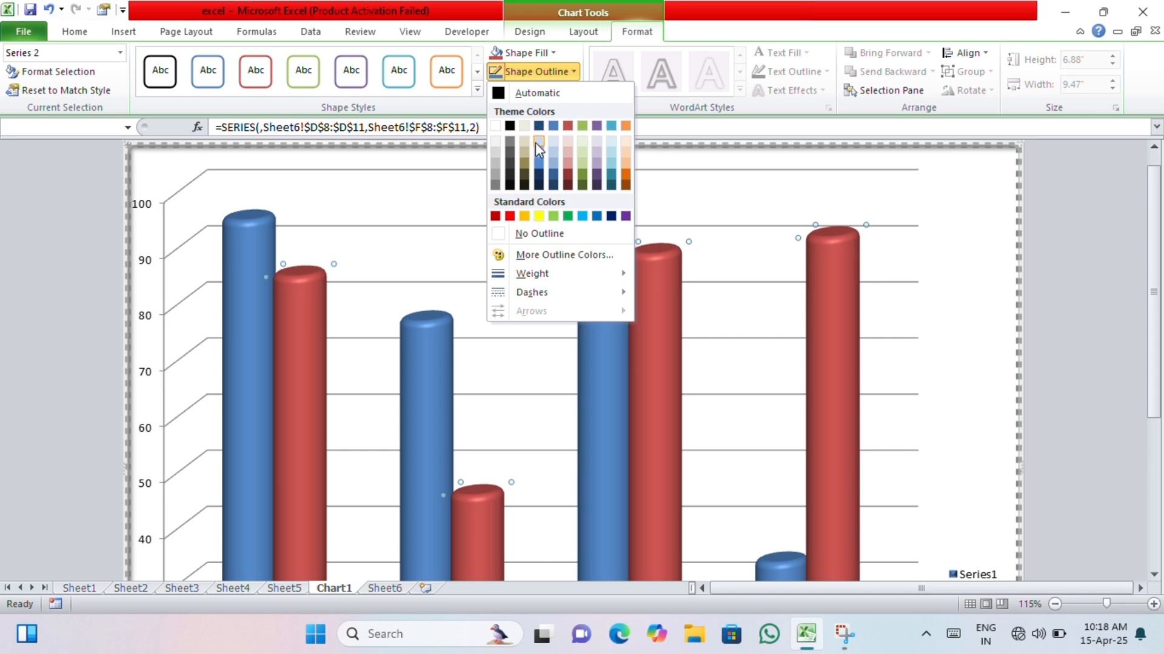
click(565, 216)
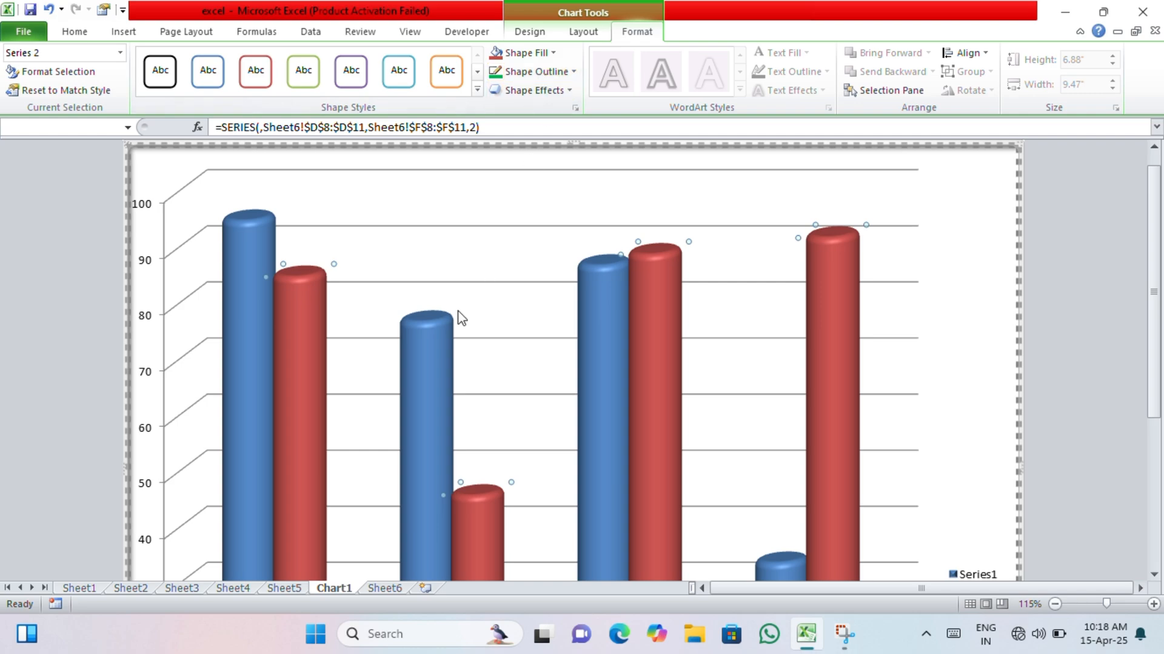
Step: Try a Perspective 3-D rotation preset on the chart through the blue cylinder series
click(441, 322)
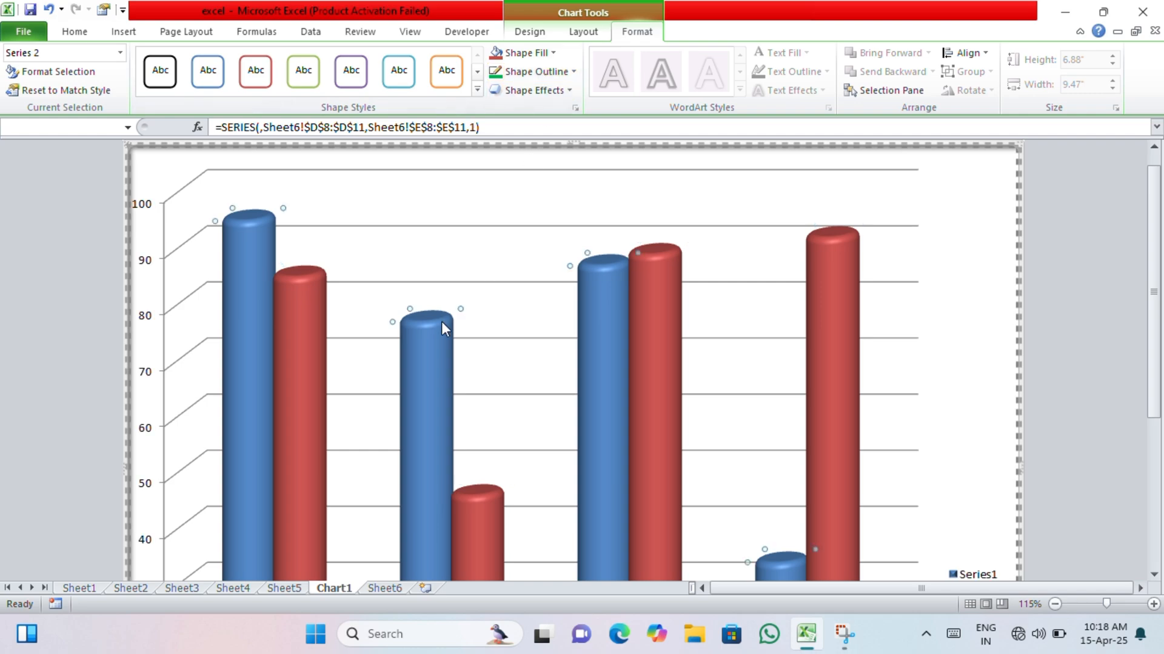
click(564, 90)
mouse_move(551, 348)
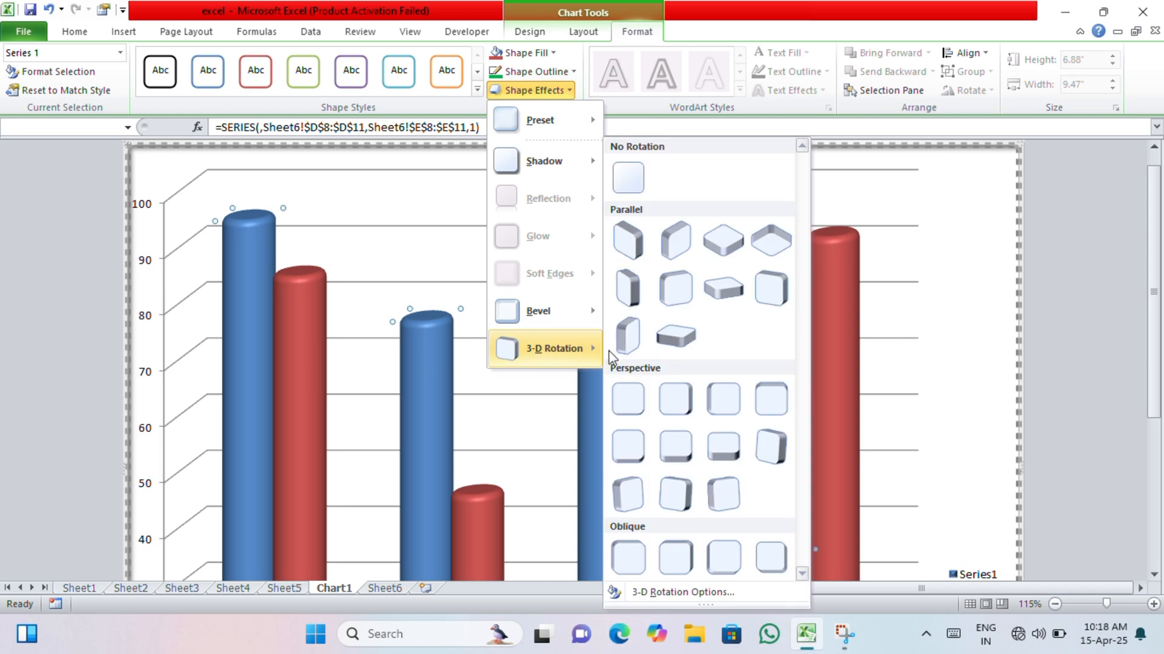
click(685, 494)
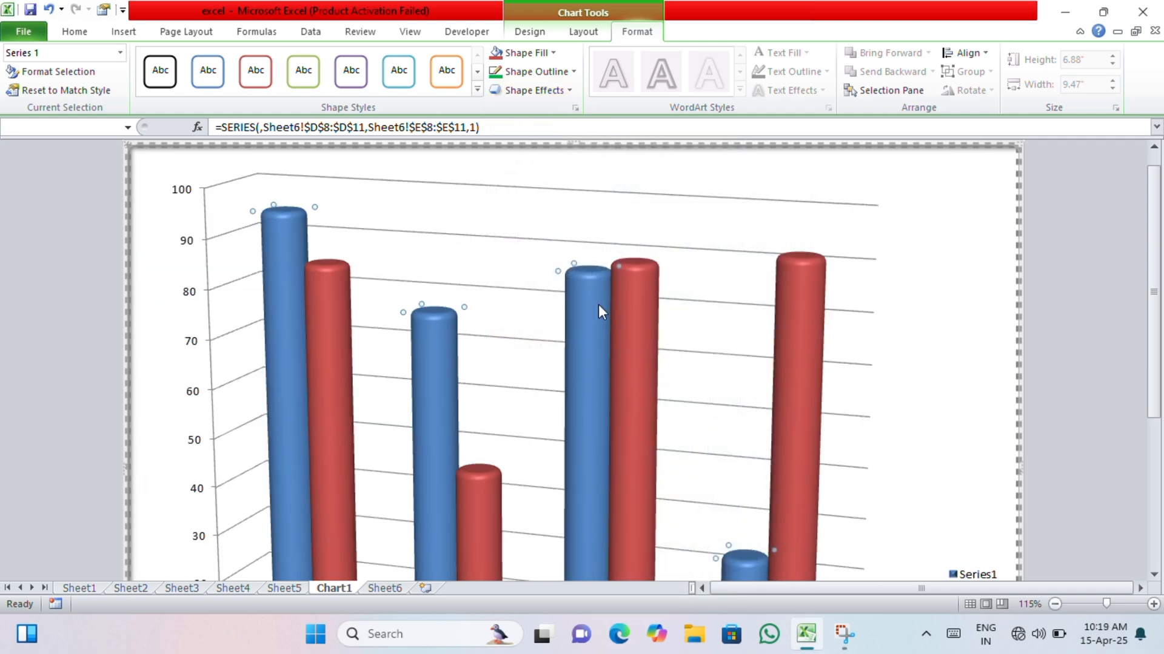
scroll(599, 304, down, 5)
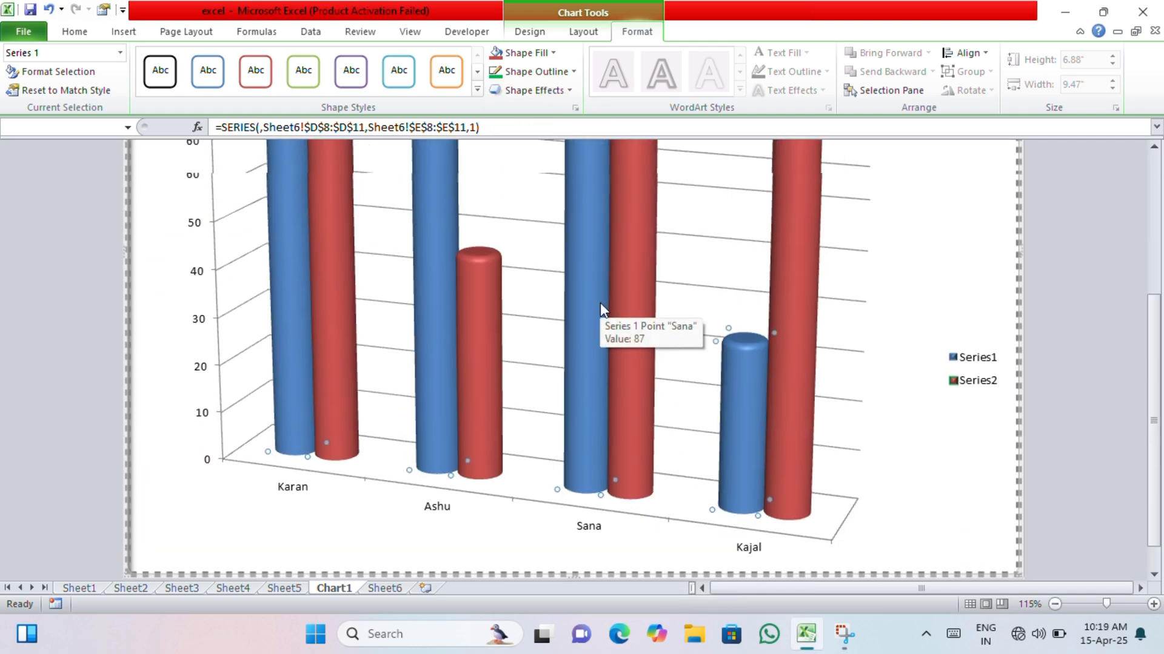
scroll(600, 303, up, 5)
Step: Replace the perspective rotation with the last Parallel 3-D rotation preset through the blue cylinder series
click(533, 90)
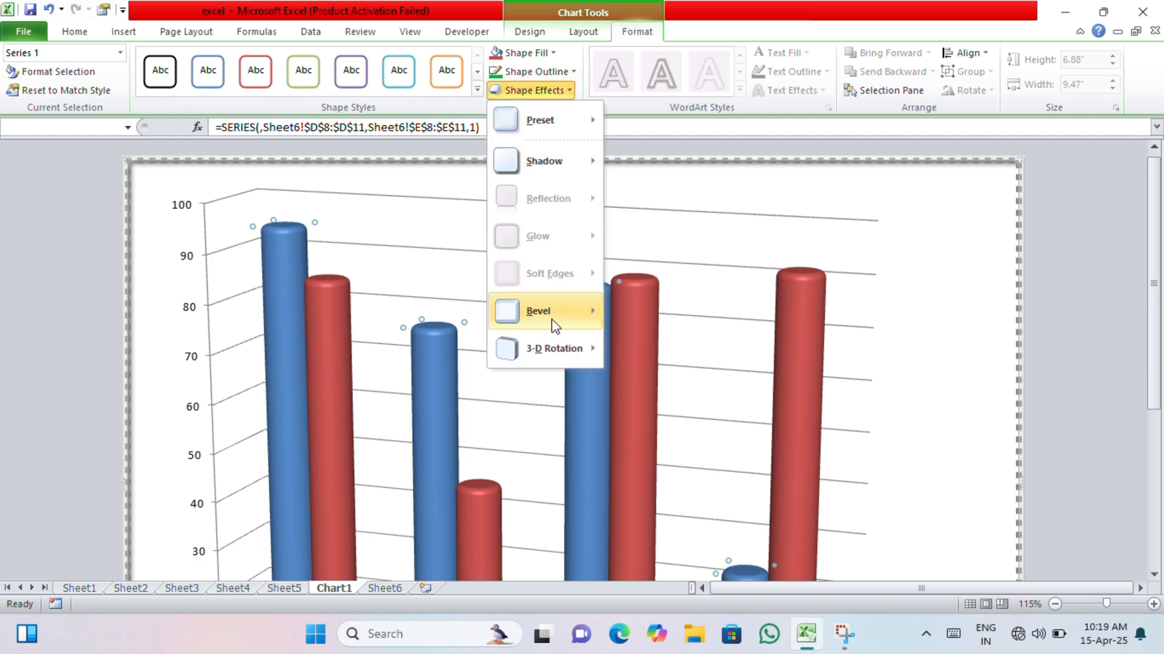
mouse_move(553, 355)
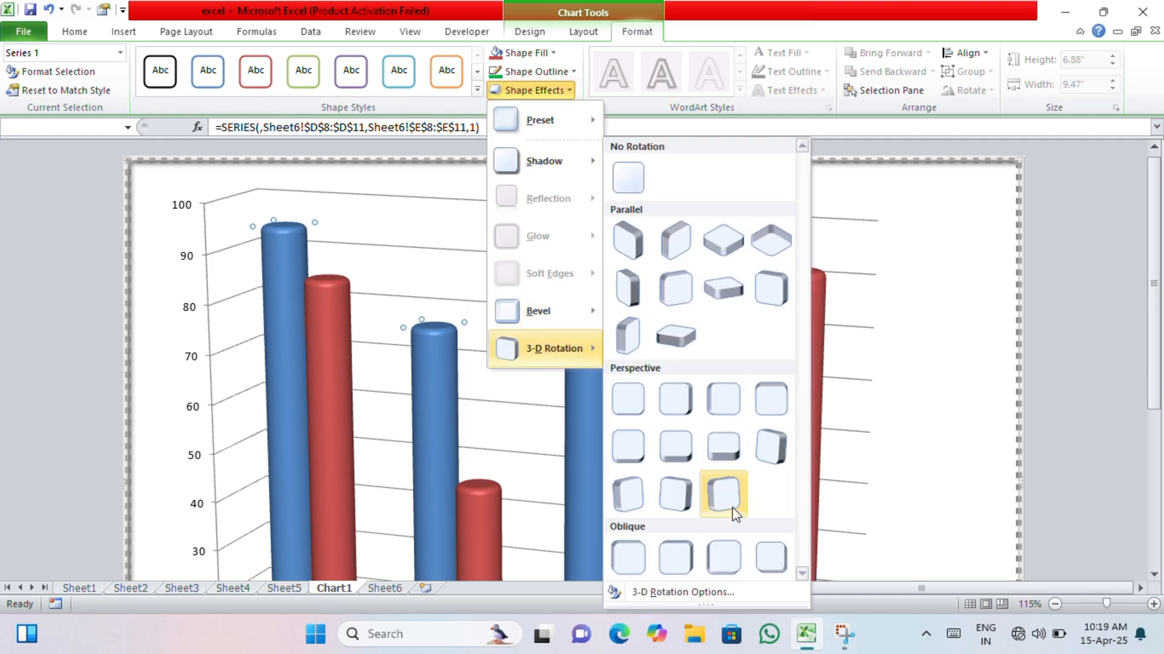
click(675, 335)
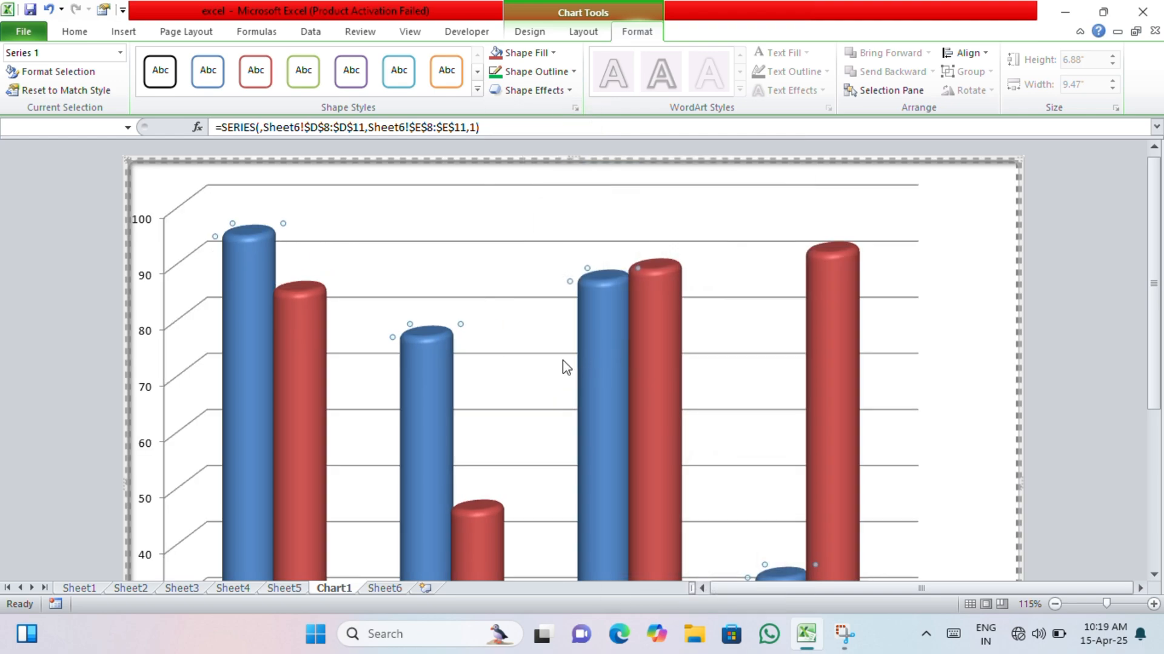
scroll(563, 361, down, 5)
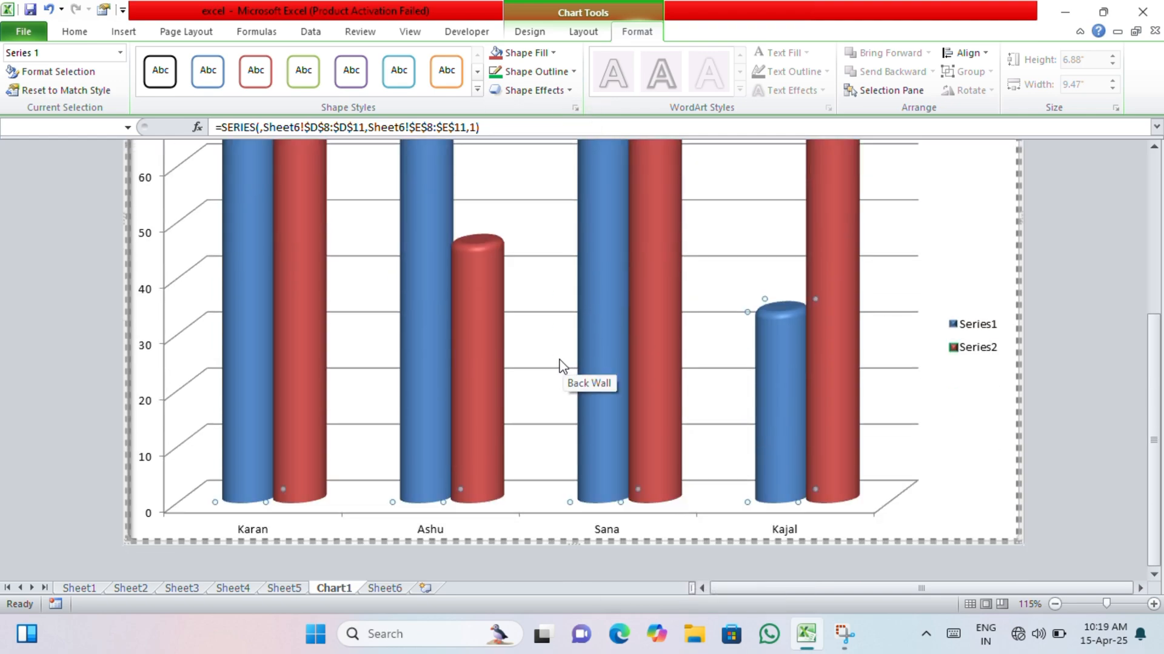
scroll(562, 361, up, 5)
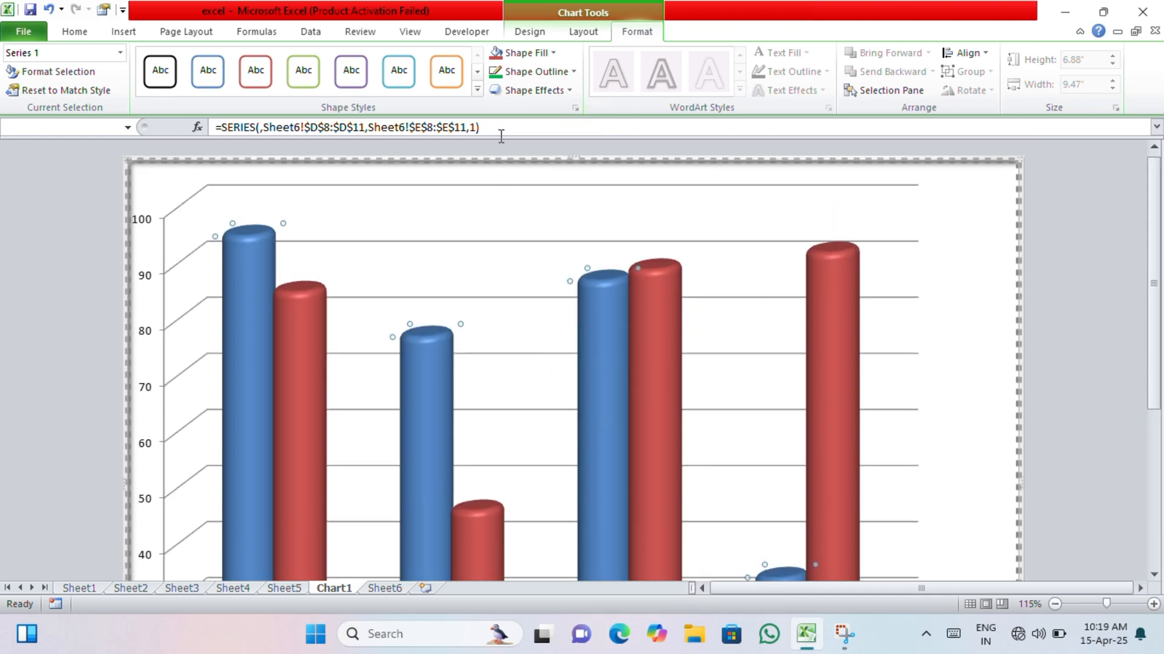
Step: Apply the third preset in the second row of Parallel 3-D rotations through the blue cylinder series
click(533, 90)
mouse_move(550, 353)
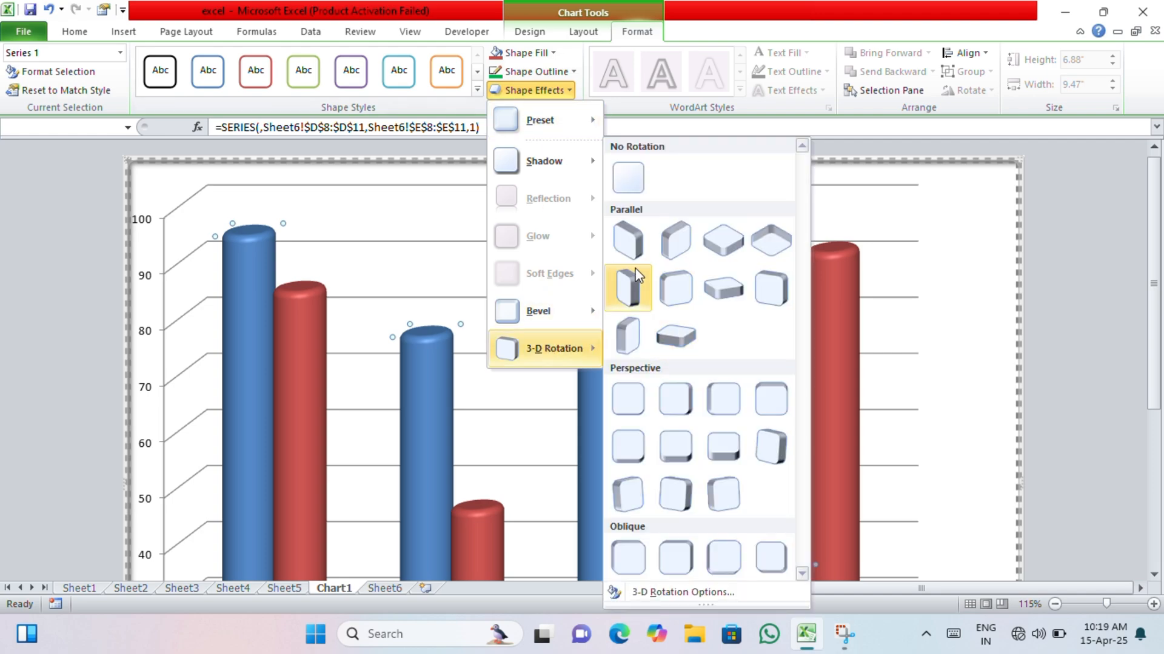
click(730, 289)
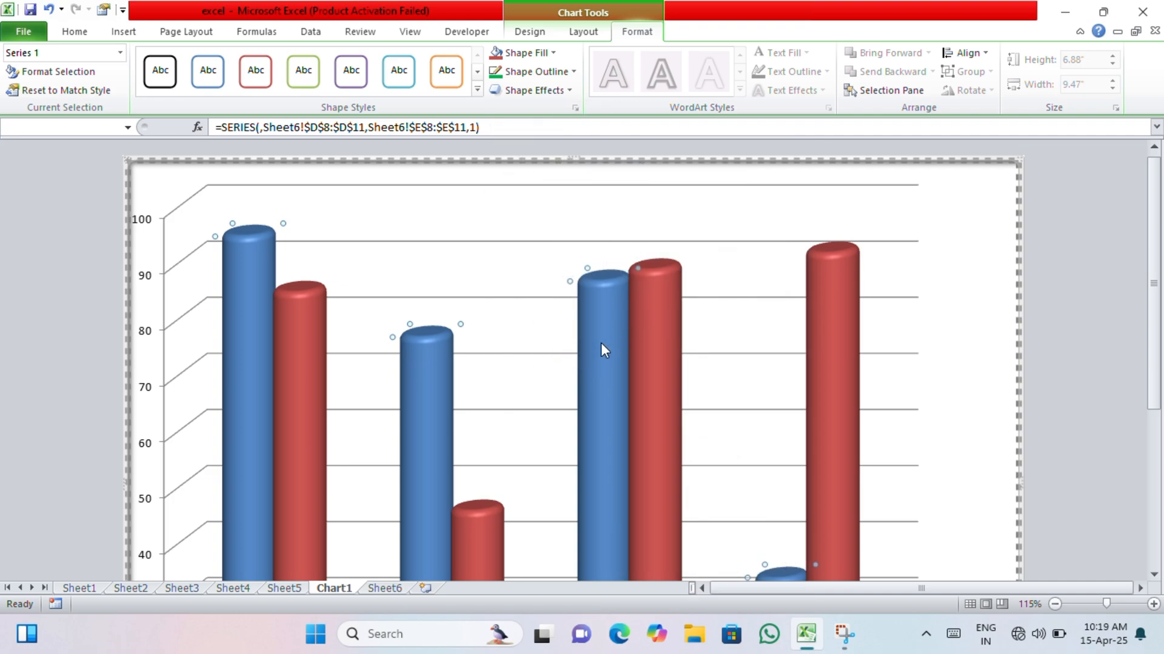
mouse_move(601, 343)
scroll(590, 349, down, 5)
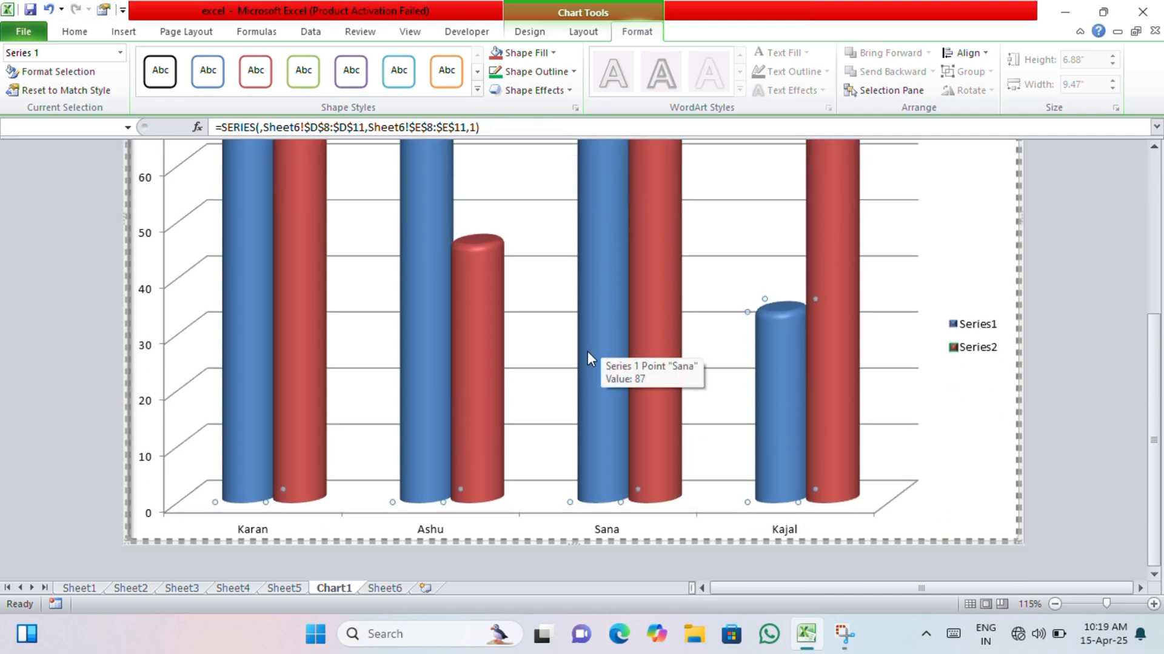
scroll(587, 352, up, 1)
Step: Apply the first Parallel 3-D rotation preset through the red cylinder series
click(486, 356)
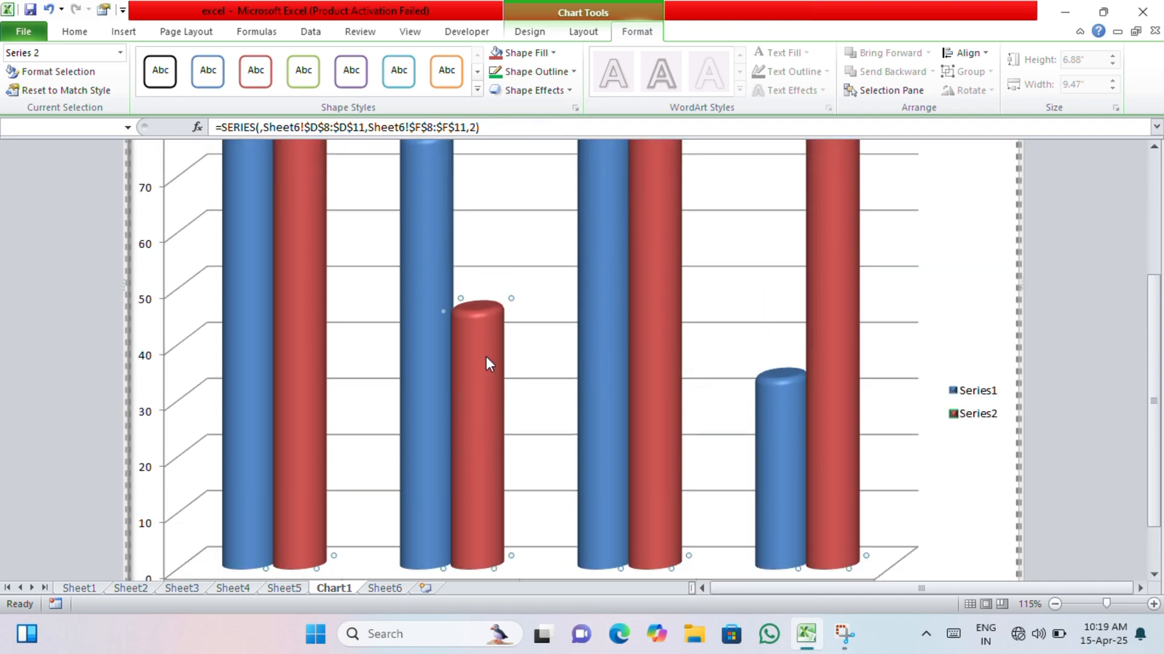
scroll(485, 356, up, 3)
click(530, 89)
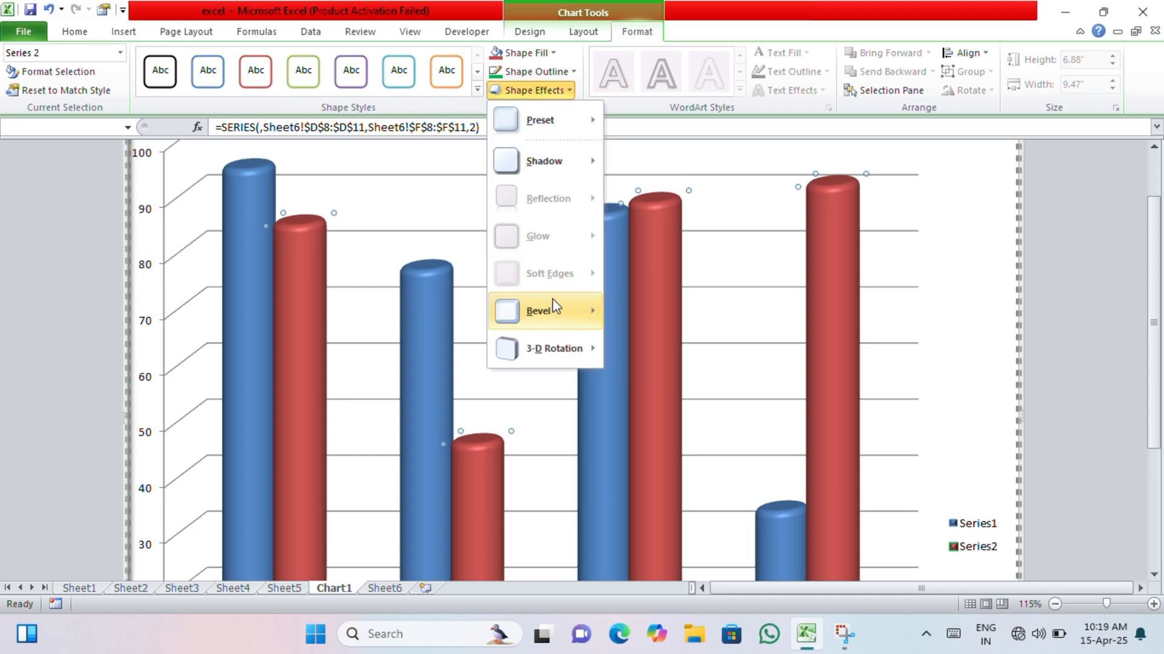
mouse_move(554, 344)
click(621, 250)
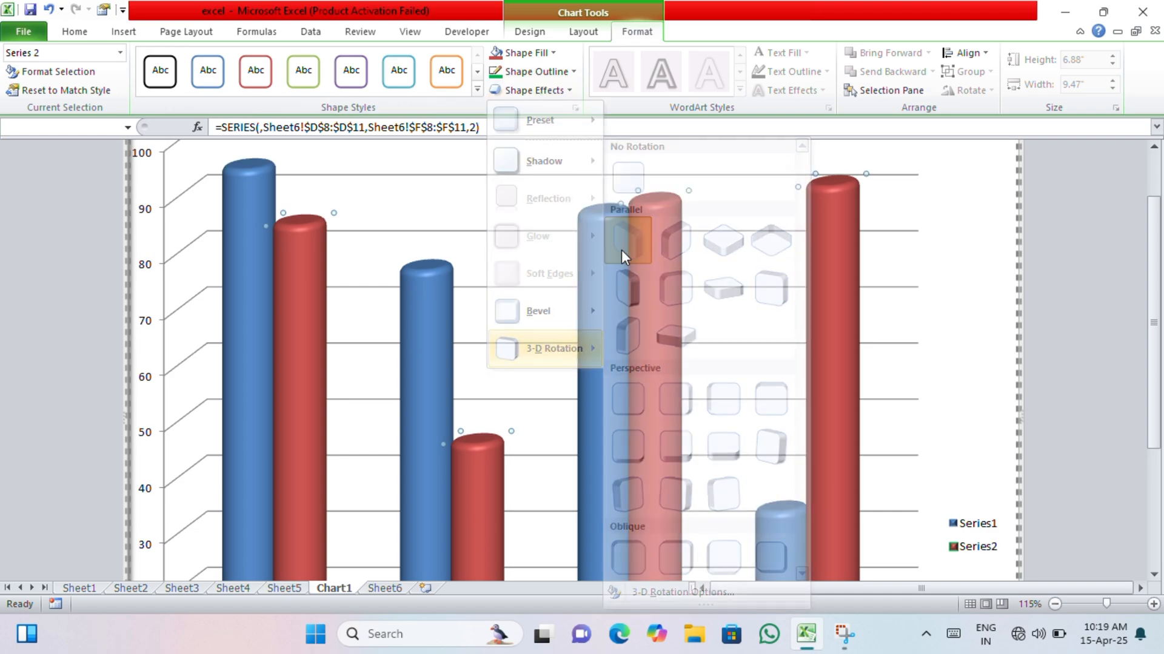
scroll(467, 315, down, 3)
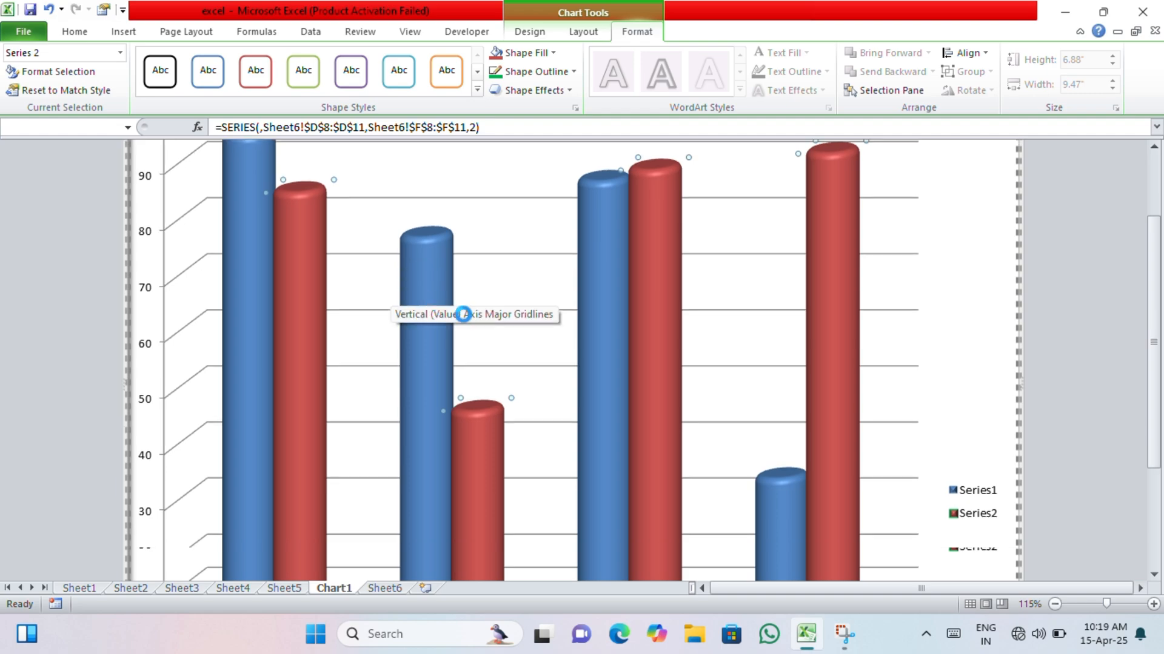
Step: Apply the first preset in the second row of Parallel 3-D rotations to the chart's plot area
ctrl+scroll(467, 318, down, 5)
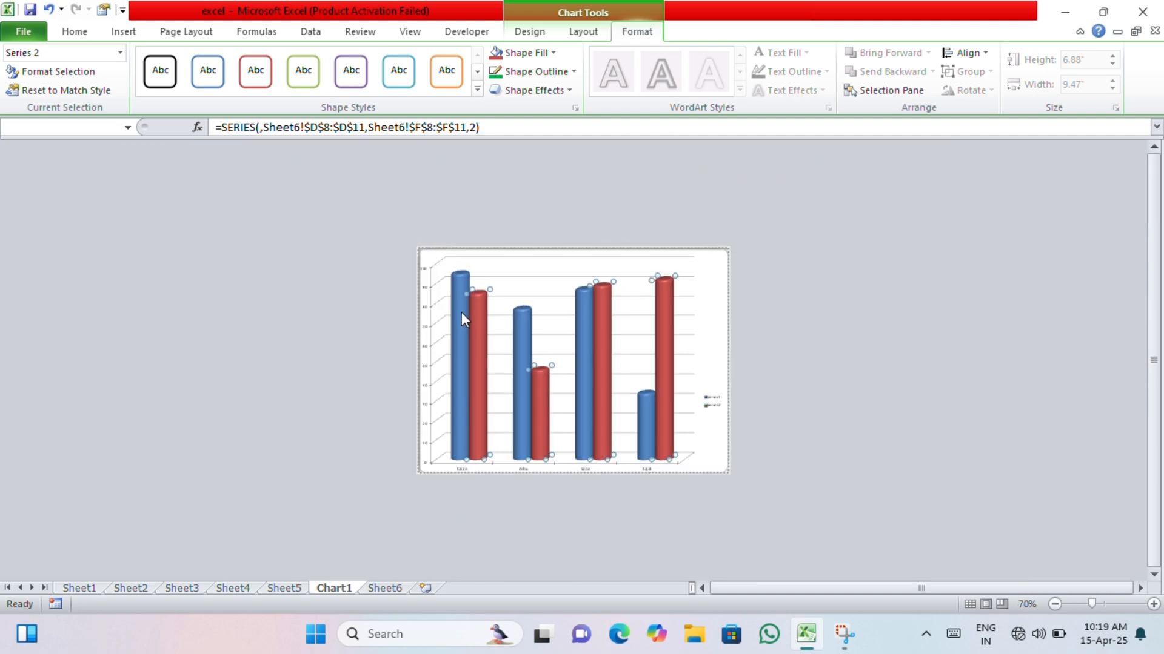
click(387, 335)
click(327, 341)
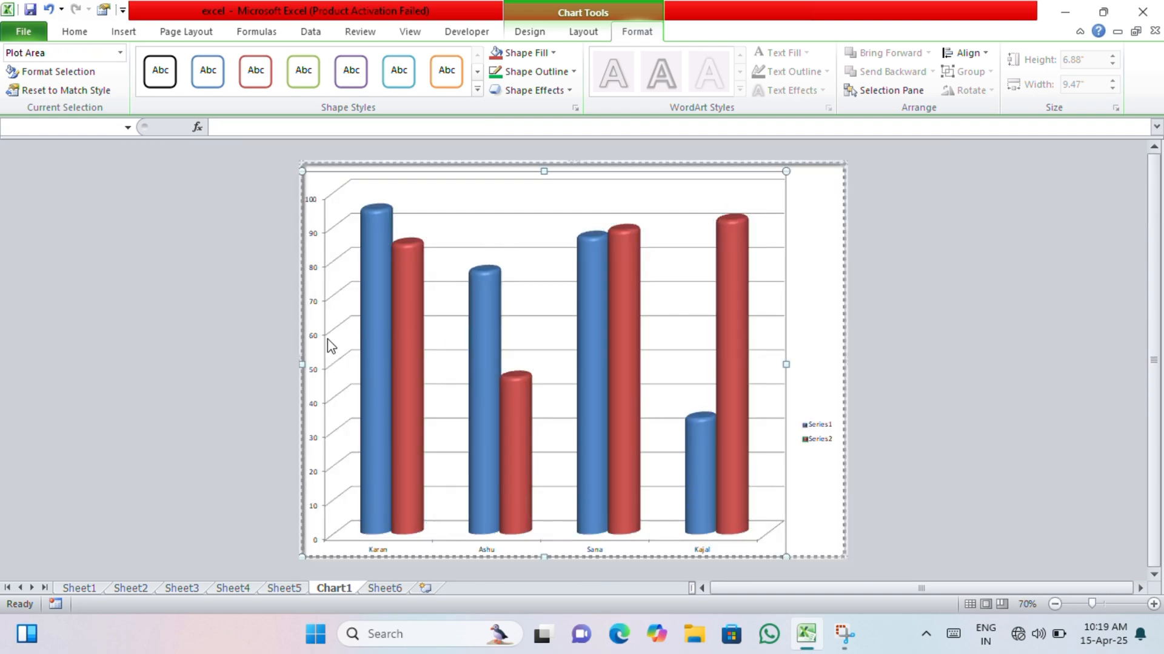
click(526, 90)
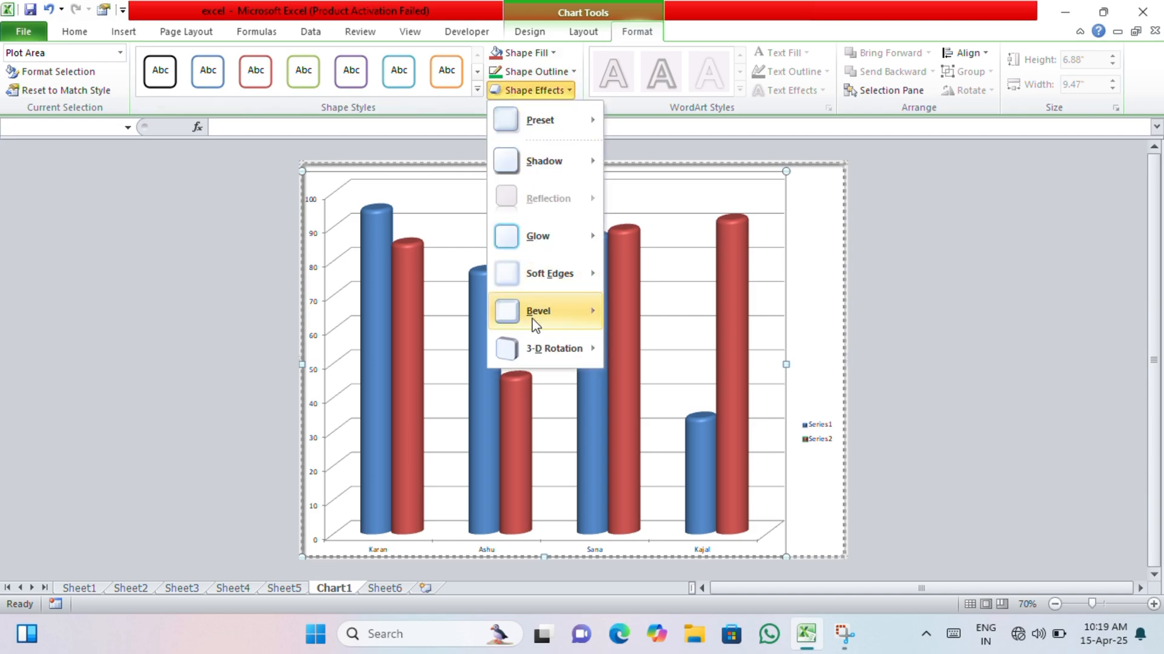
mouse_move(535, 348)
click(636, 279)
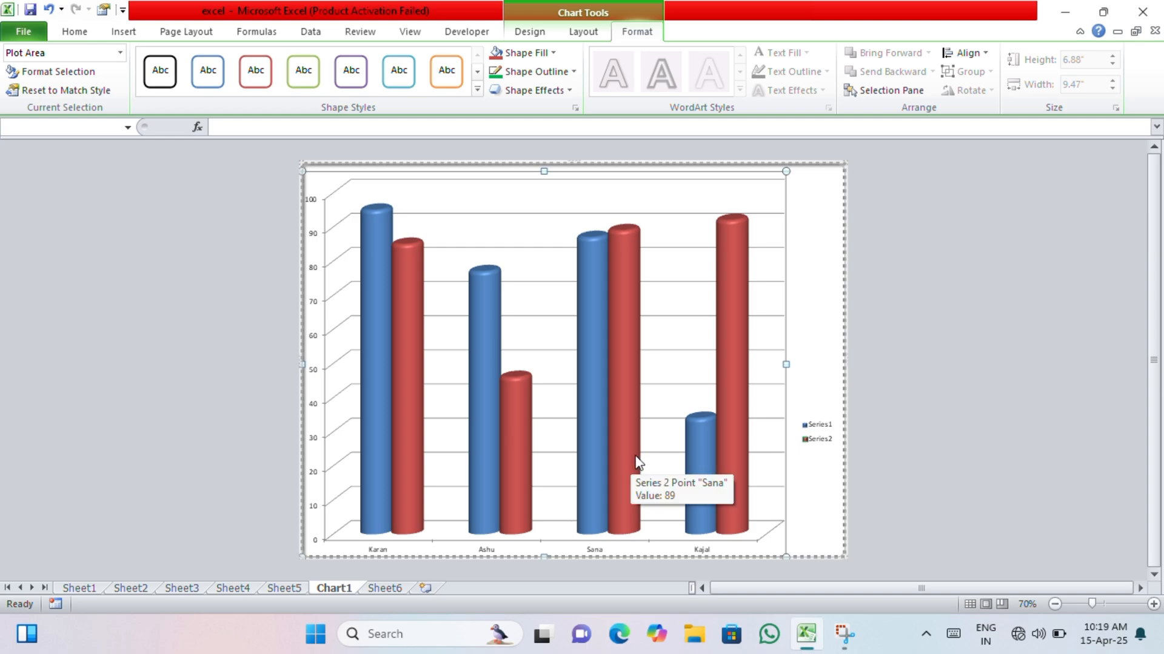
scroll(636, 460, up, 1)
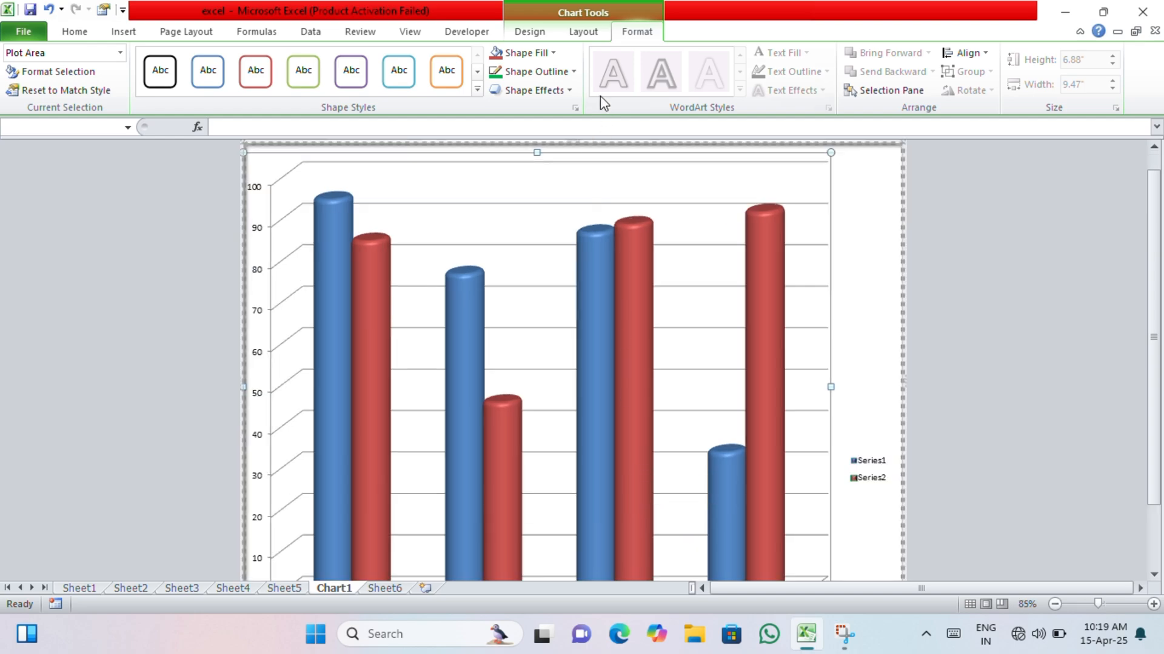
click(774, 282)
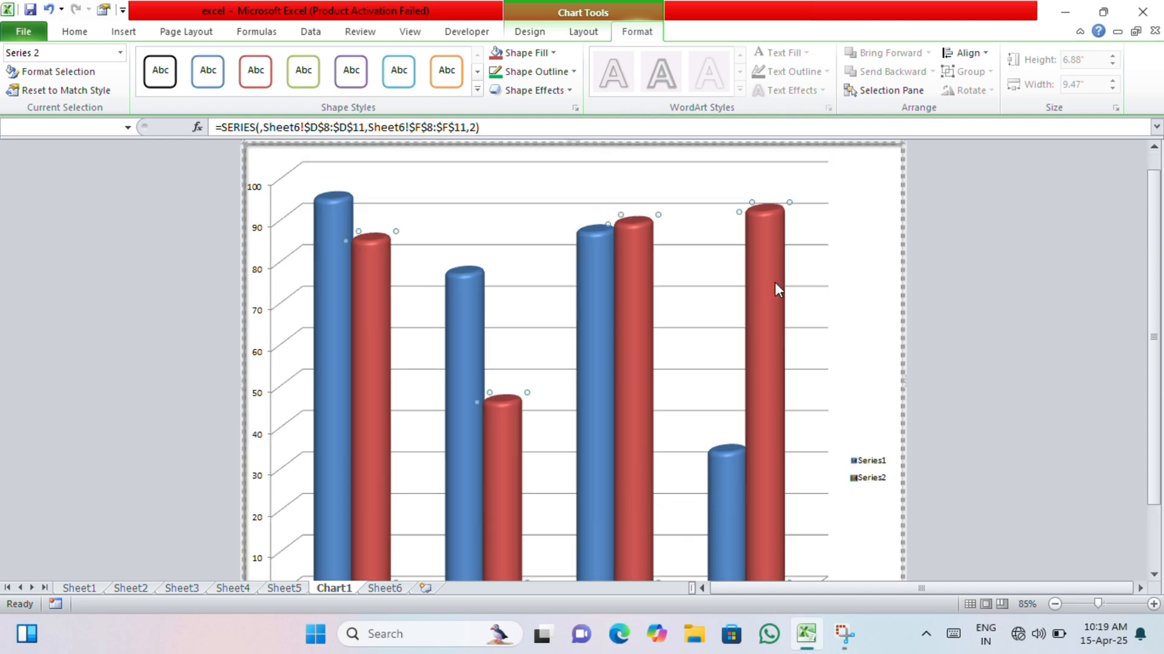
click(969, 54)
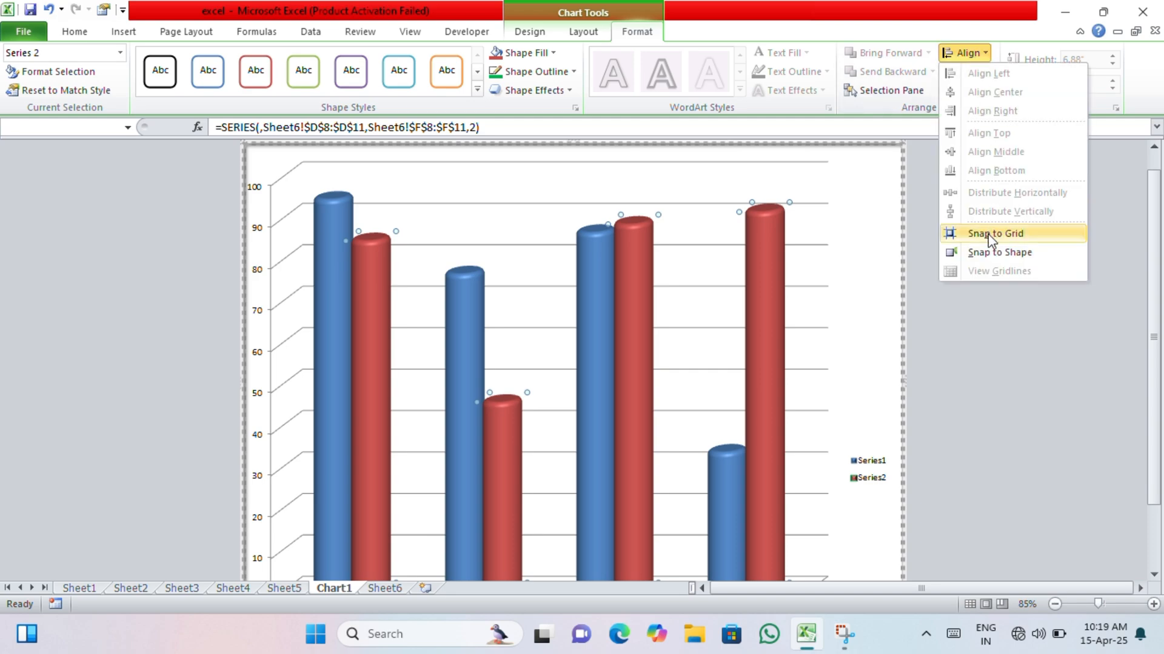
click(980, 302)
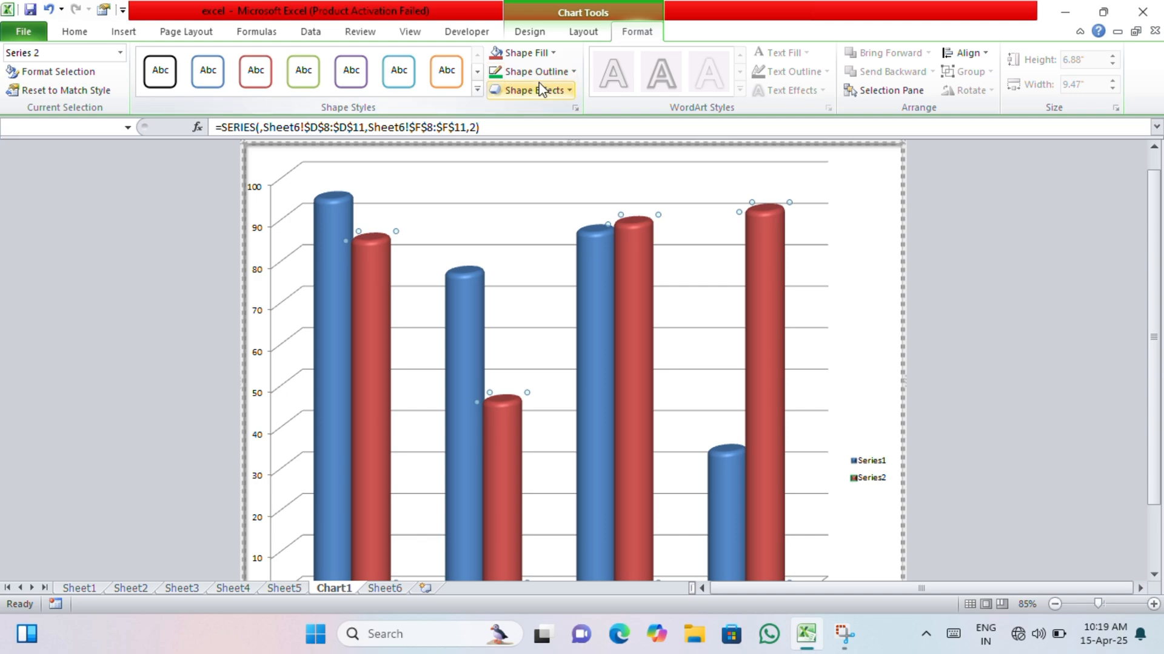
Step: Try the all-blue, all-red and multicolour chart styles on the cylinder chart
click(529, 30)
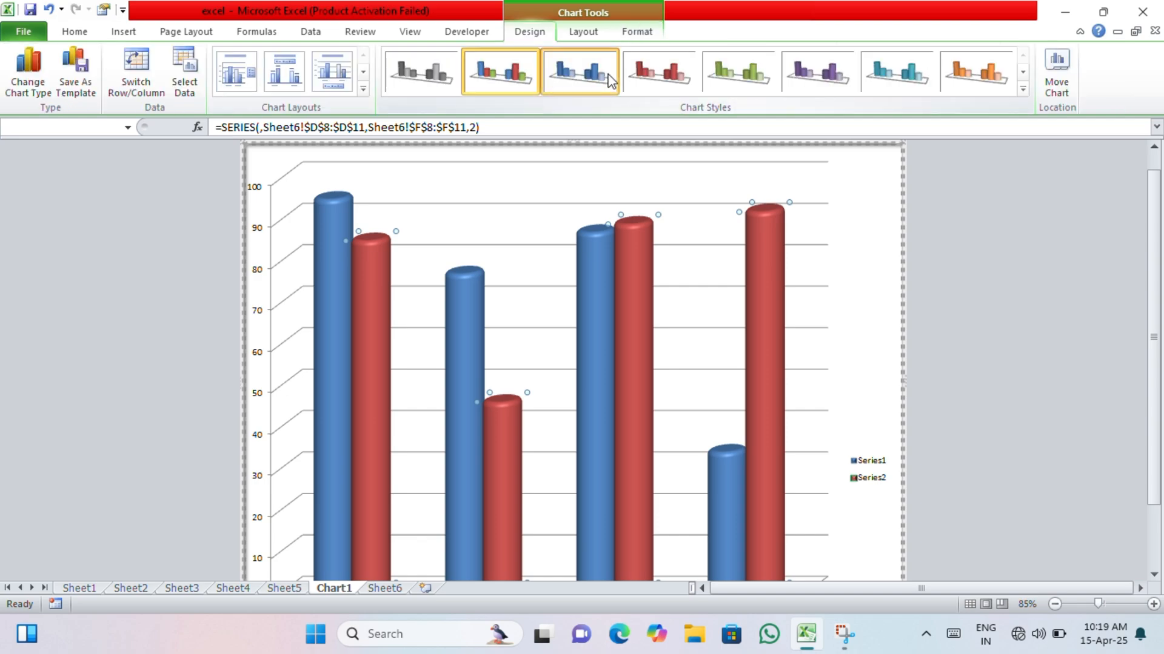
click(579, 74)
click(663, 76)
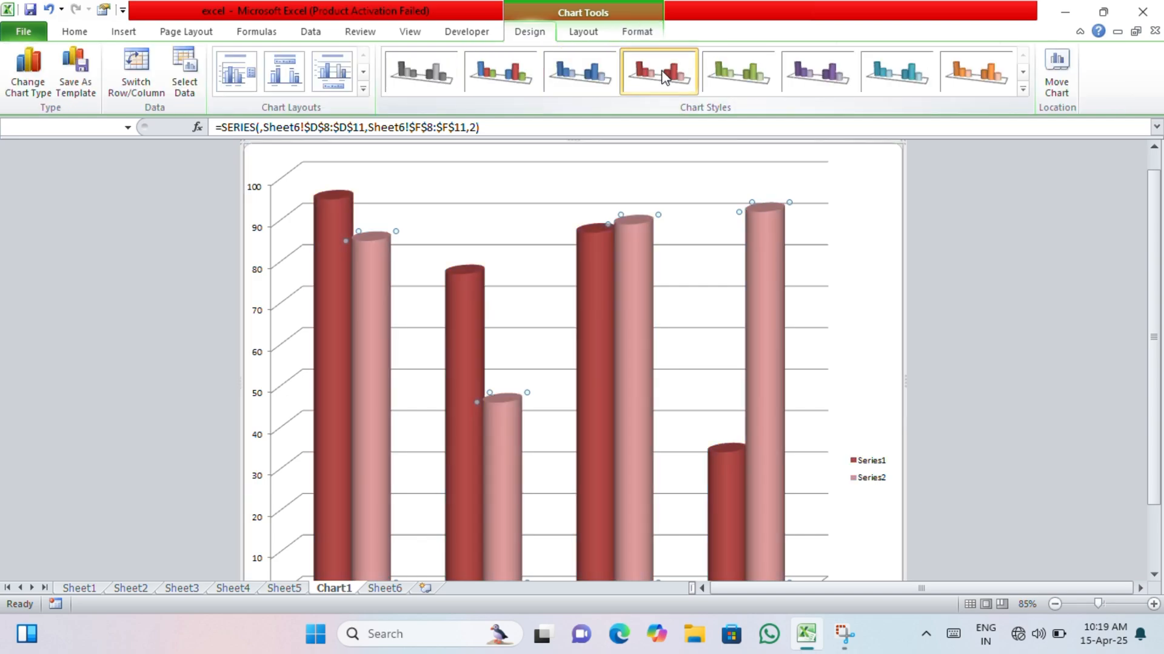
click(515, 75)
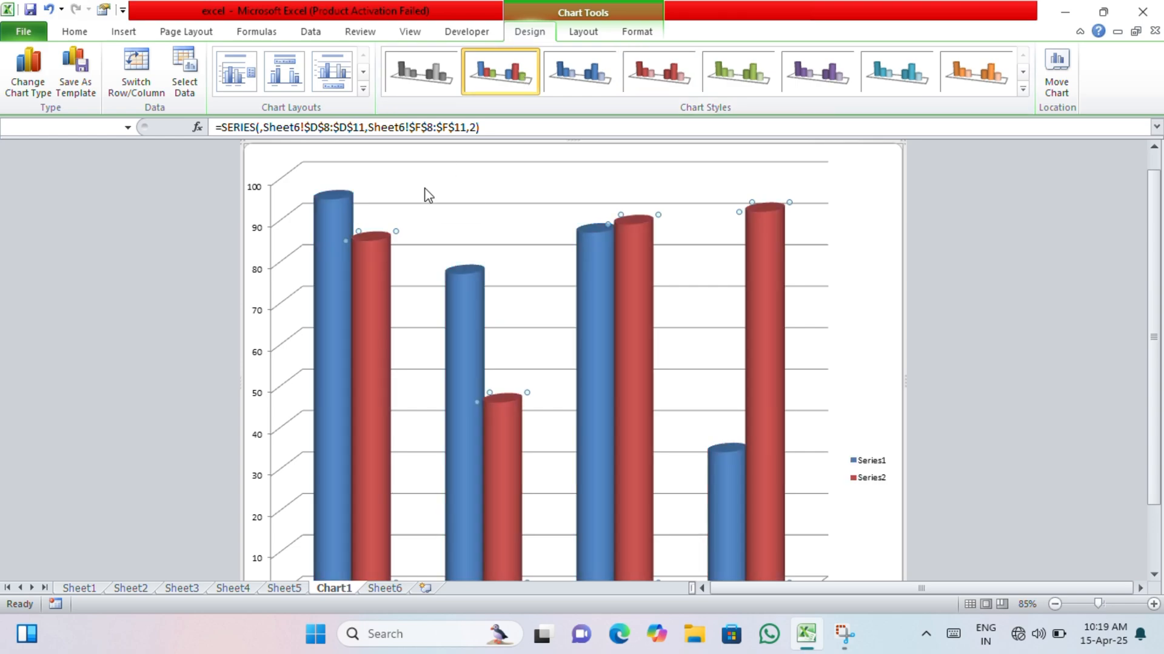
Step: Undo the three chart style changes to bring back the bevelled blue and red cylinders
key(ctrl+z)
key(ctrl+z)
key(ctrl+z)
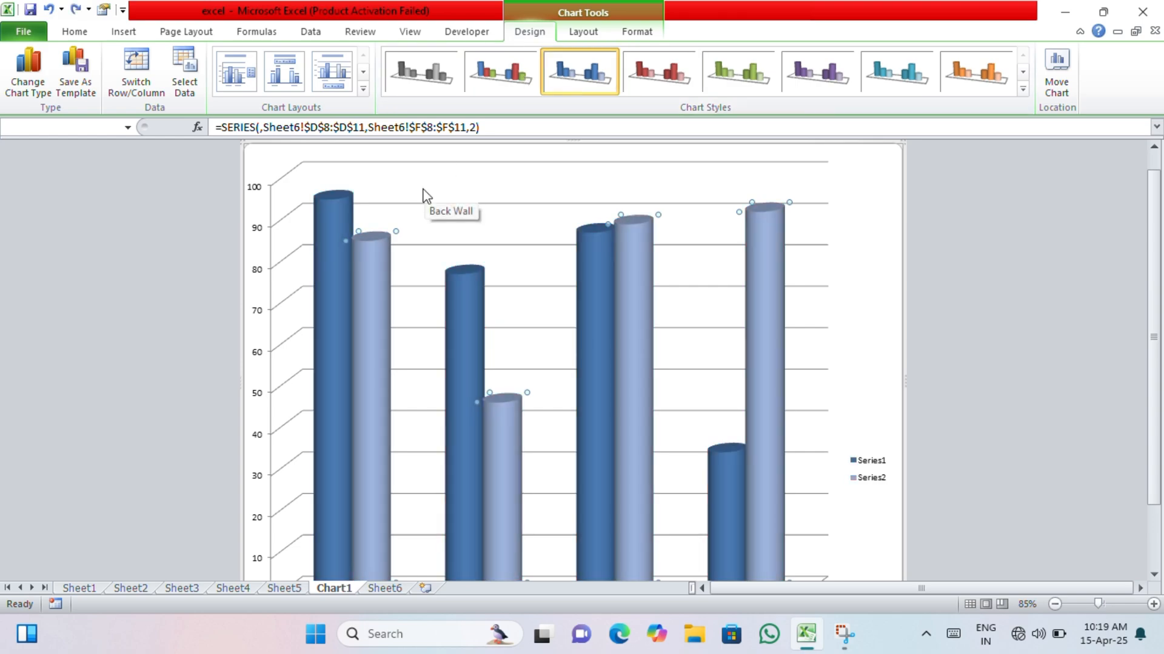
click(472, 253)
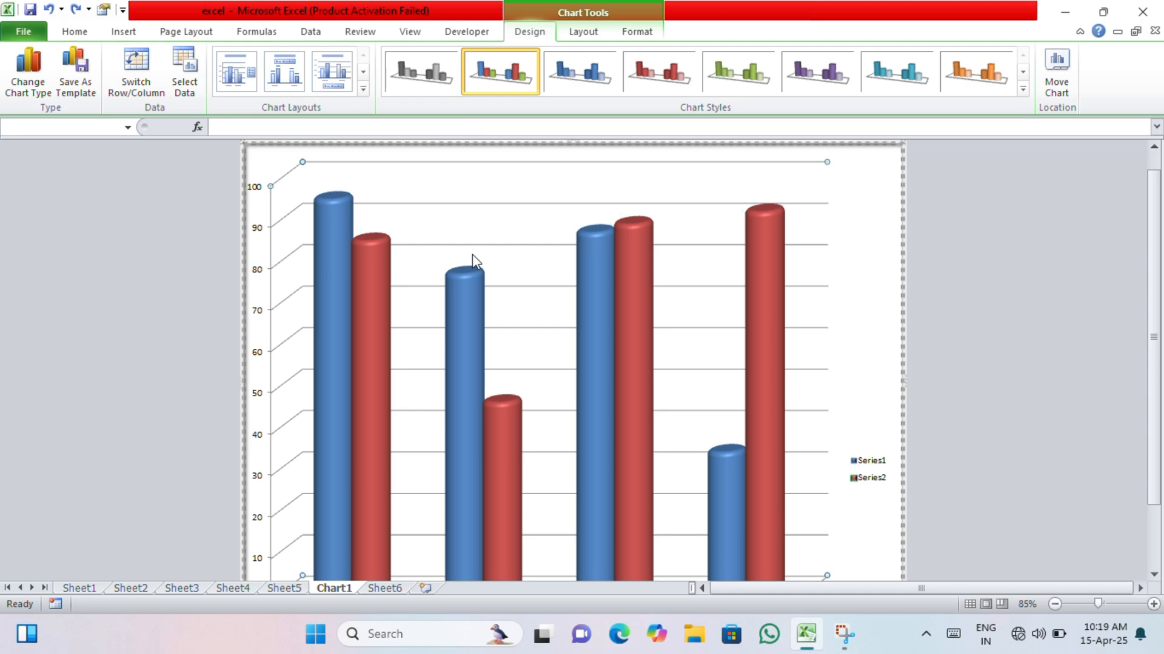
scroll(537, 284, down, 2)
scroll(539, 286, up, 2)
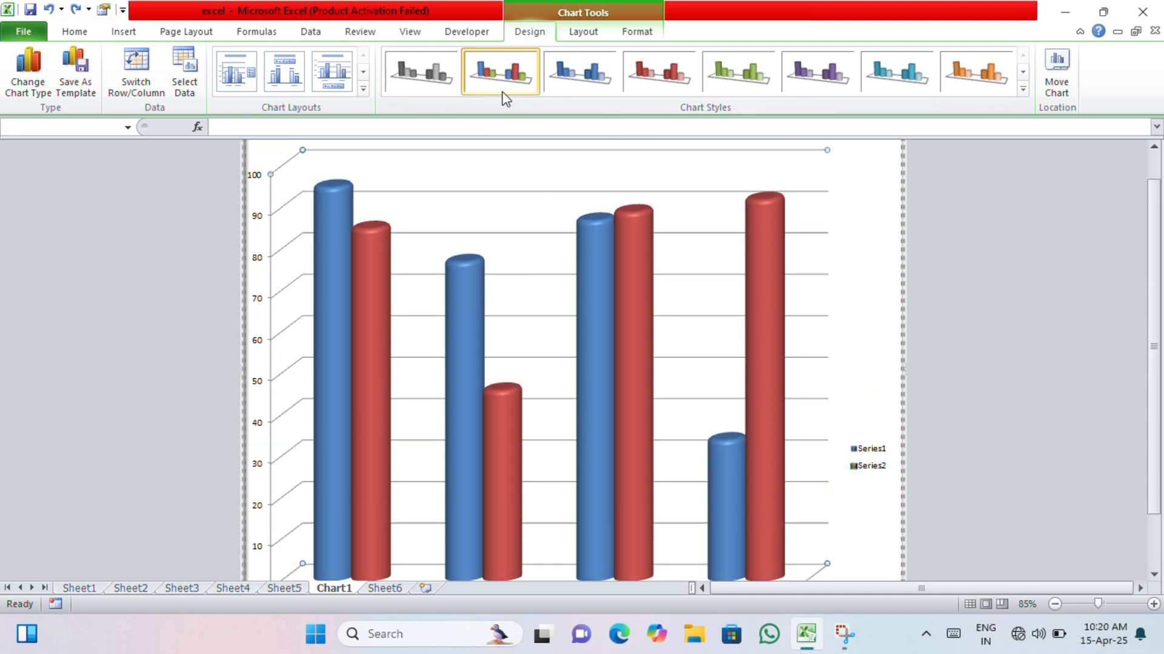
Step: Open the 3-D format settings of the red cylinder series and reduce its top bevel width to 5.5 pt
click(583, 31)
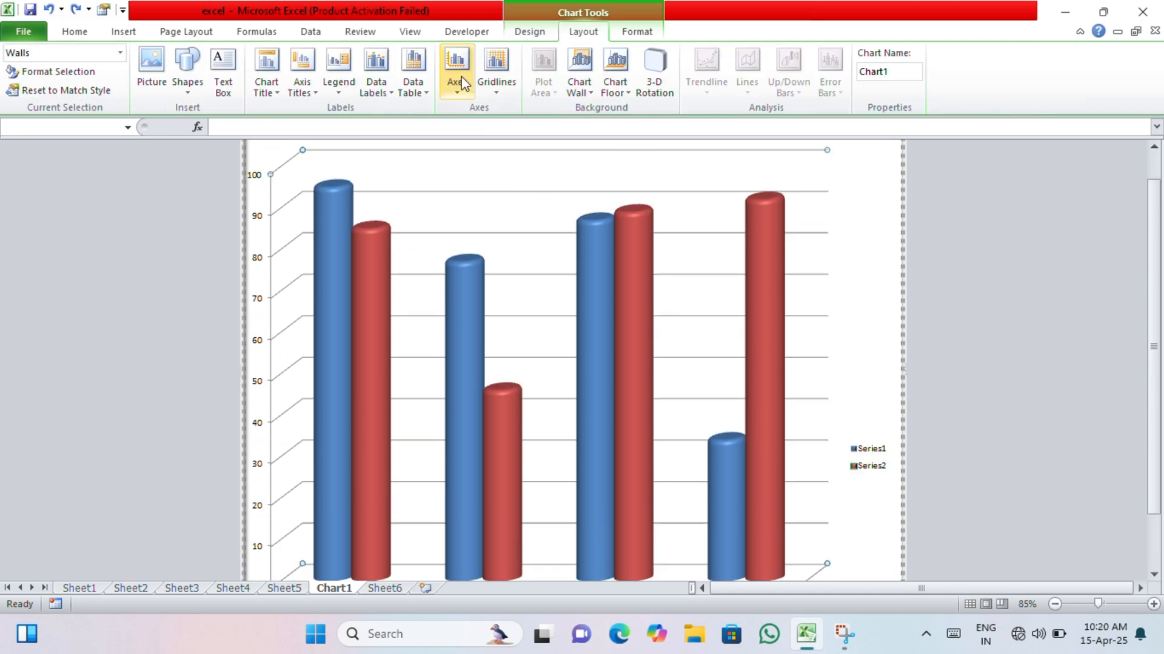
click(652, 72)
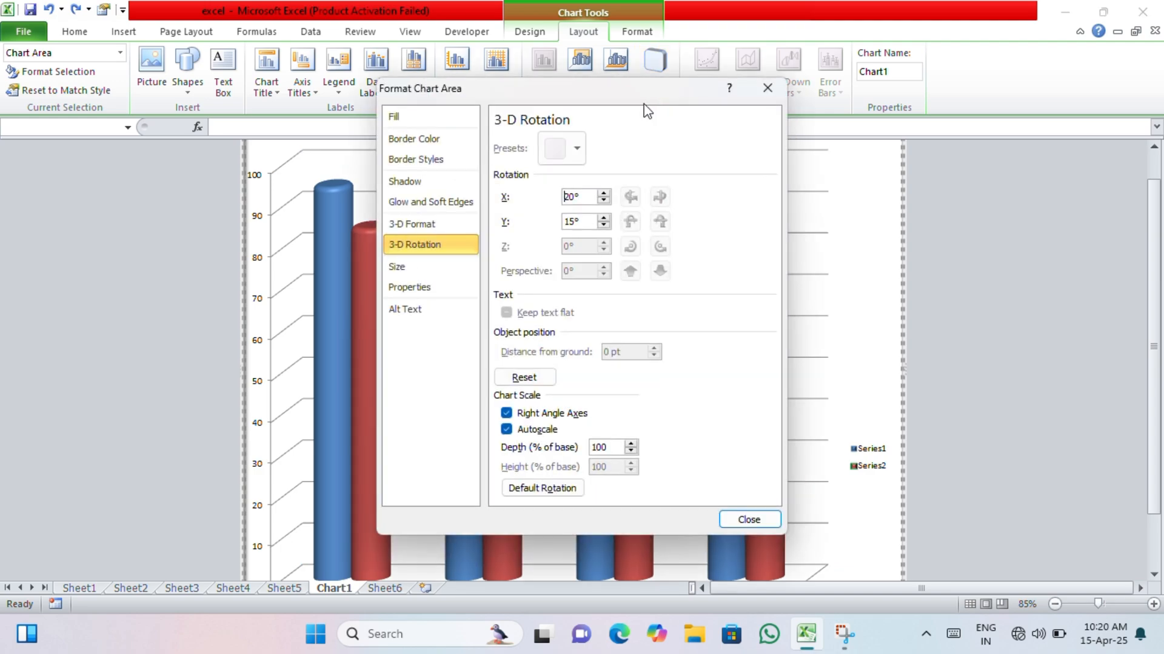
drag(609, 100, 1025, 94)
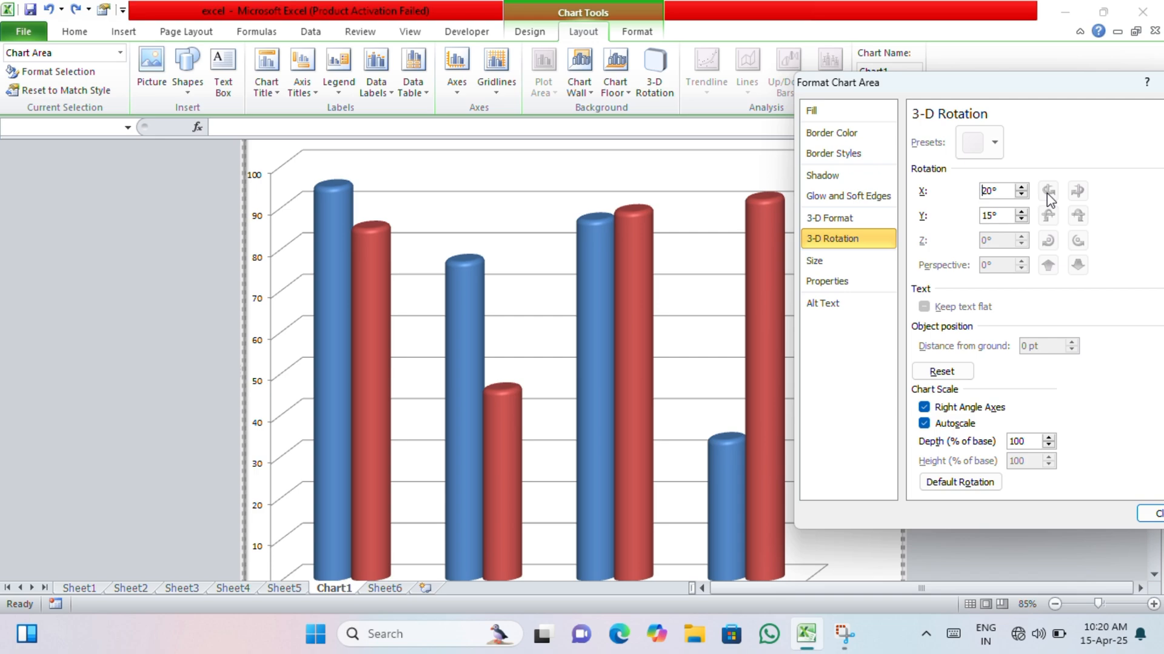
click(691, 314)
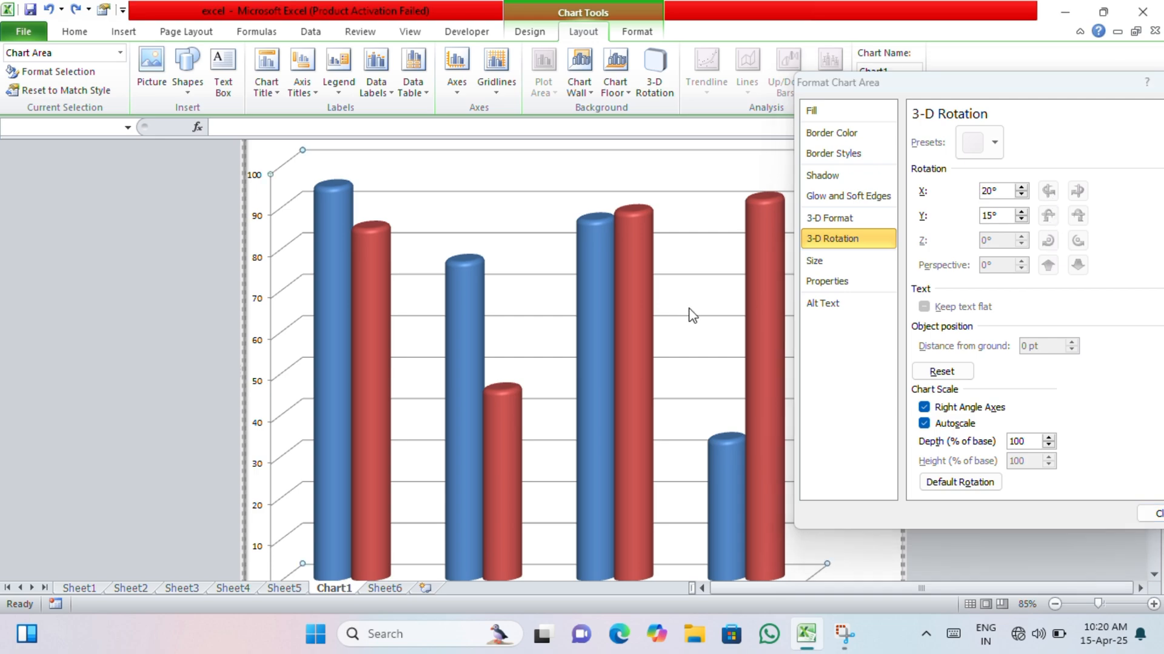
click(636, 293)
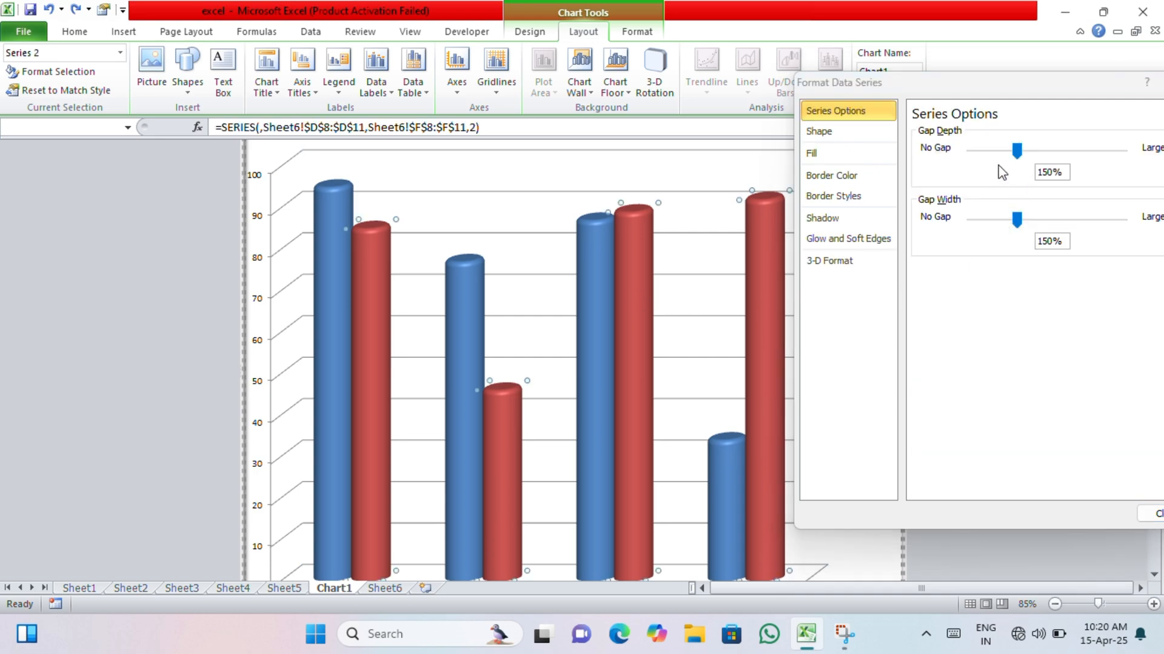
click(849, 262)
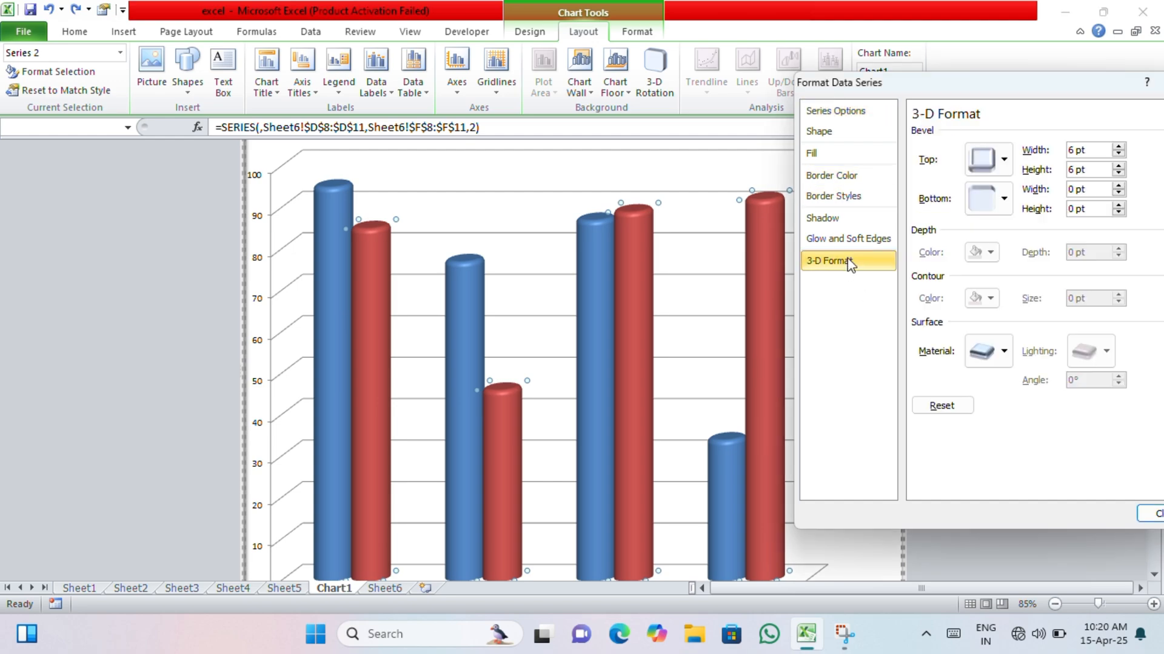
click(1116, 155)
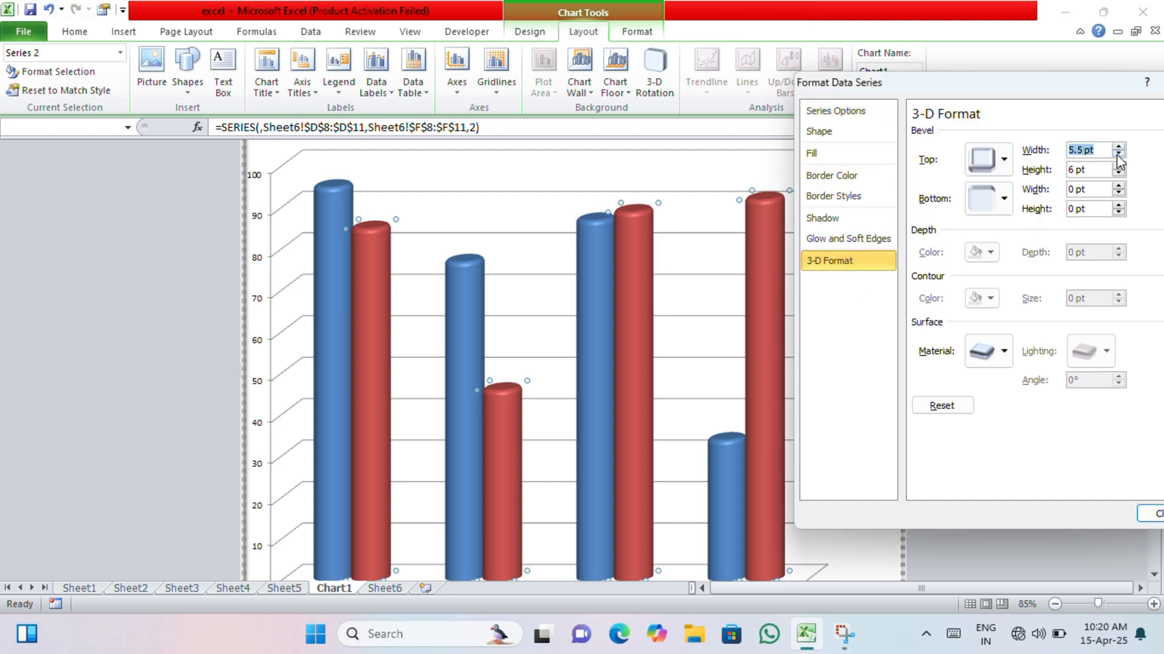
Step: Try the Angle top bevel on the red series and return to the second bevel in the first row
click(1004, 160)
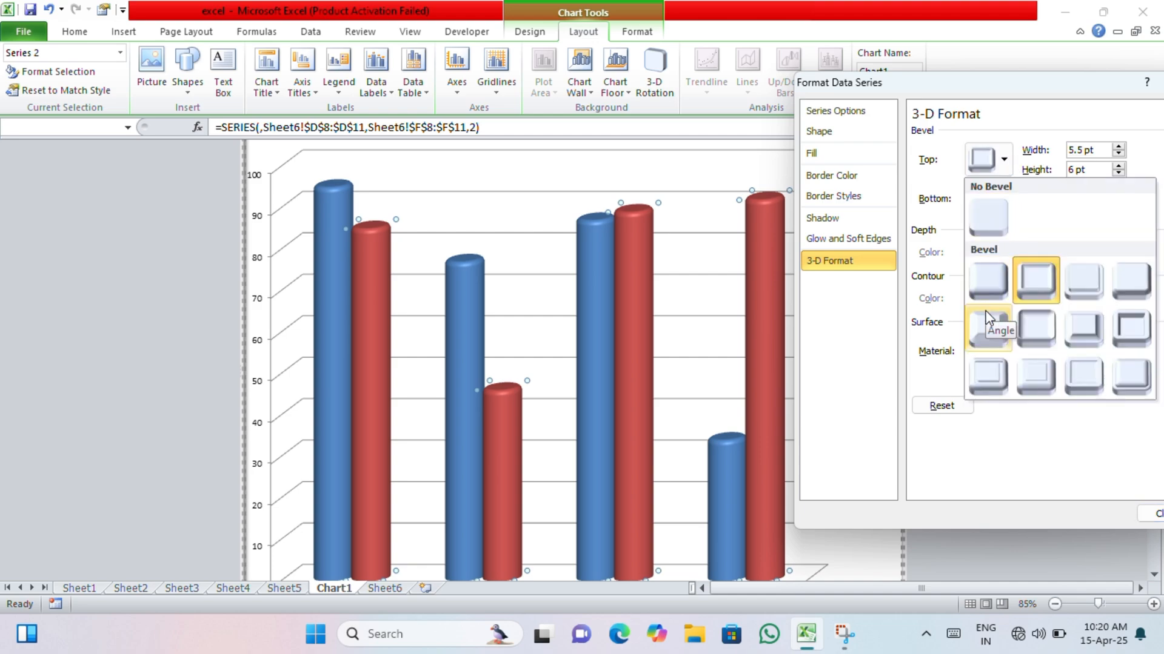
click(987, 326)
click(1004, 159)
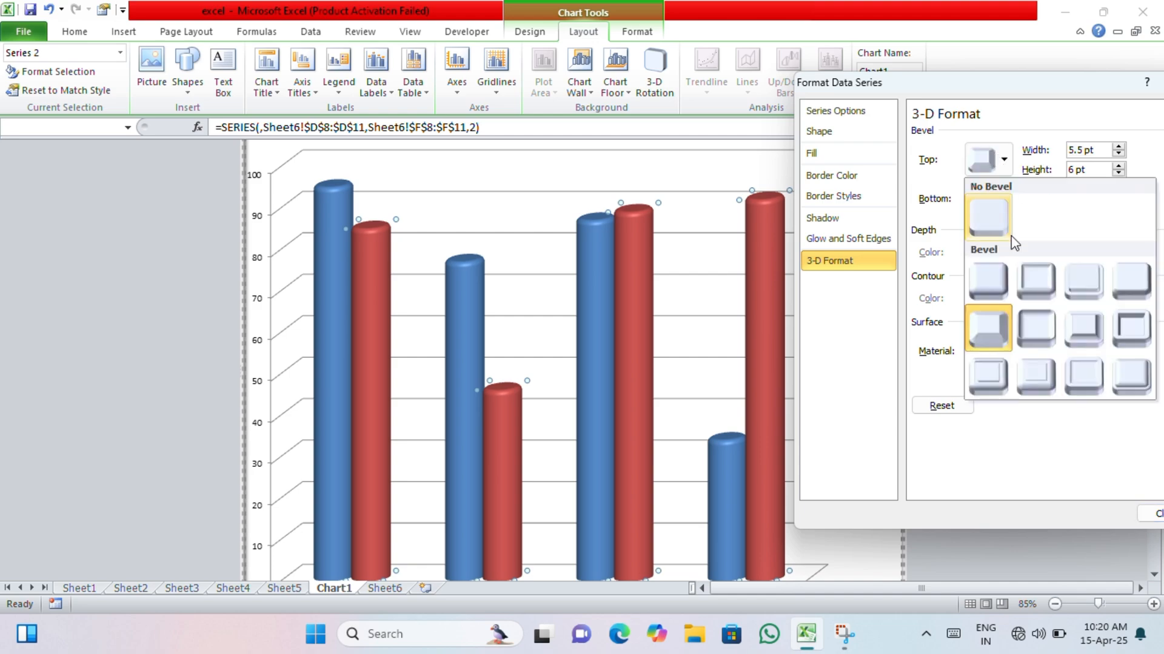
click(1034, 293)
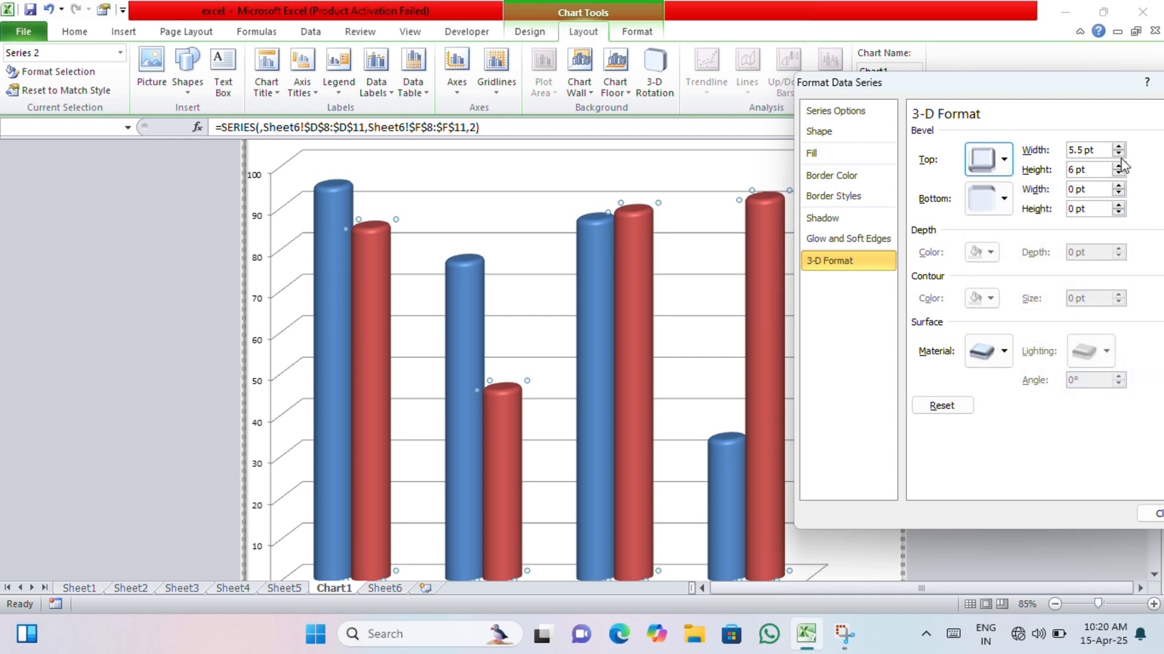
Step: Set the red series' top bevel to 3.5 pt wide and 2.5 pt high, and its bottom bevel width to 3 pt
click(1118, 153)
click(1118, 153)
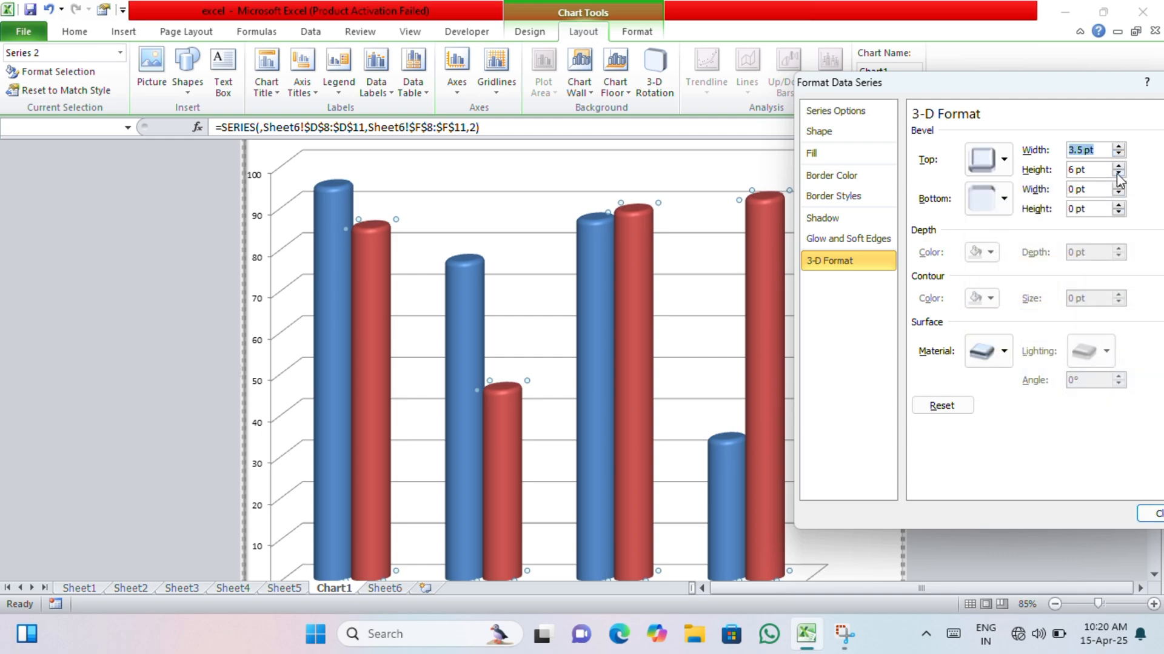
click(1118, 174)
click(1119, 185)
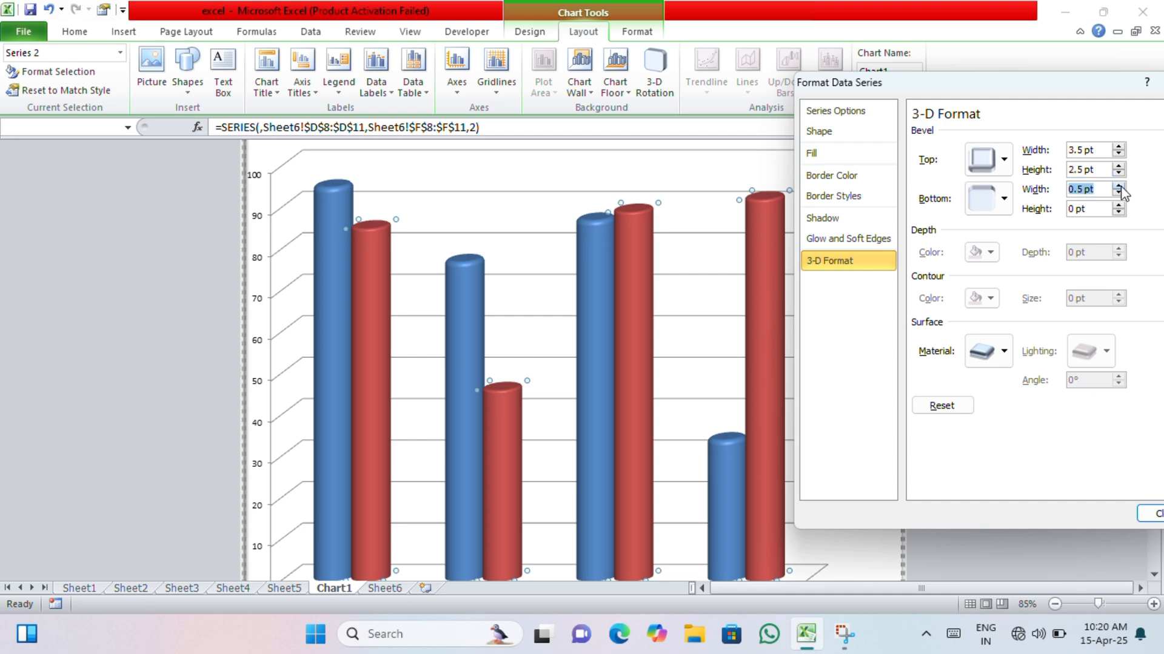
click(1118, 186)
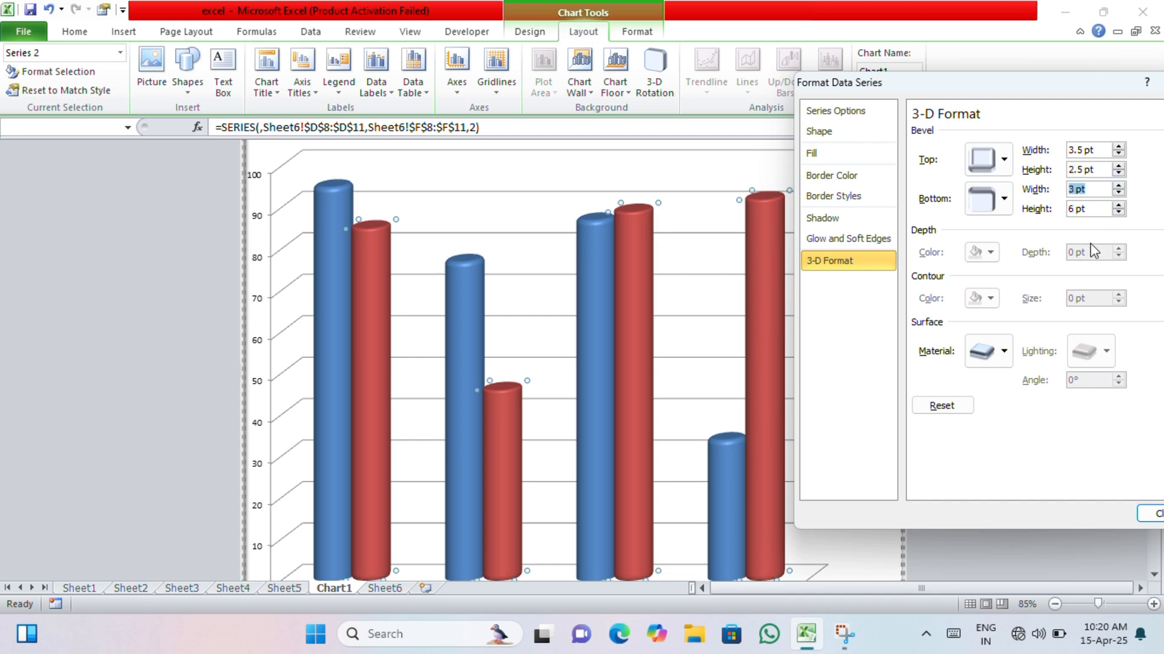
Step: Try the four Standard surface materials on the red cylinders, from the fourth through Plastic back to the first
click(1012, 349)
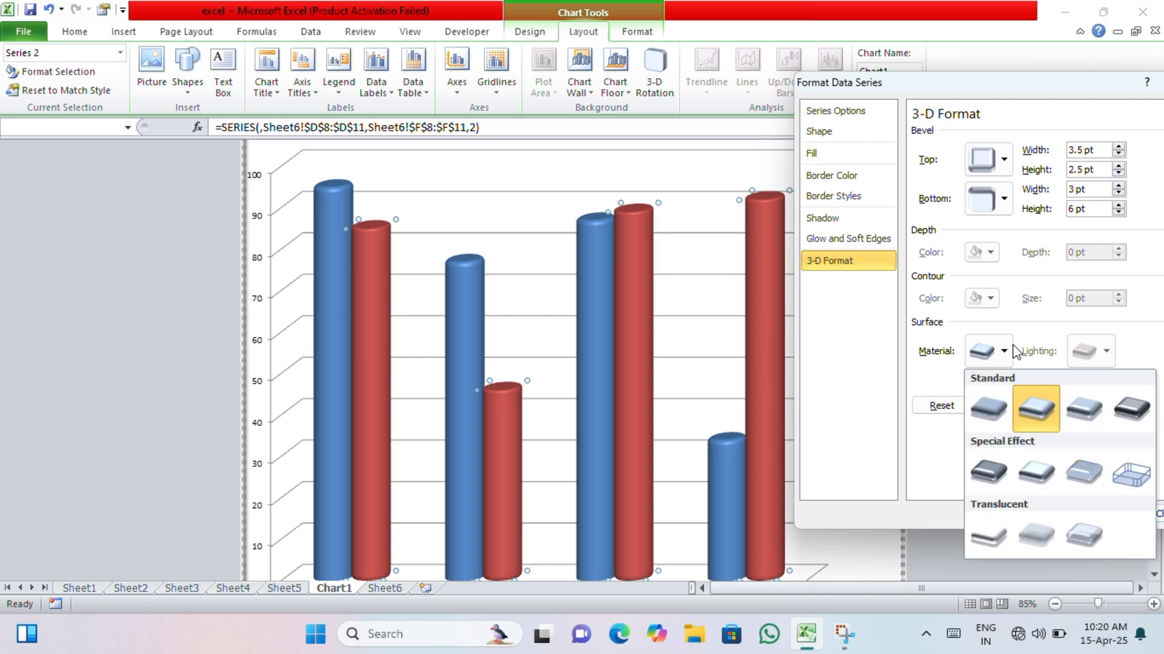
click(1118, 411)
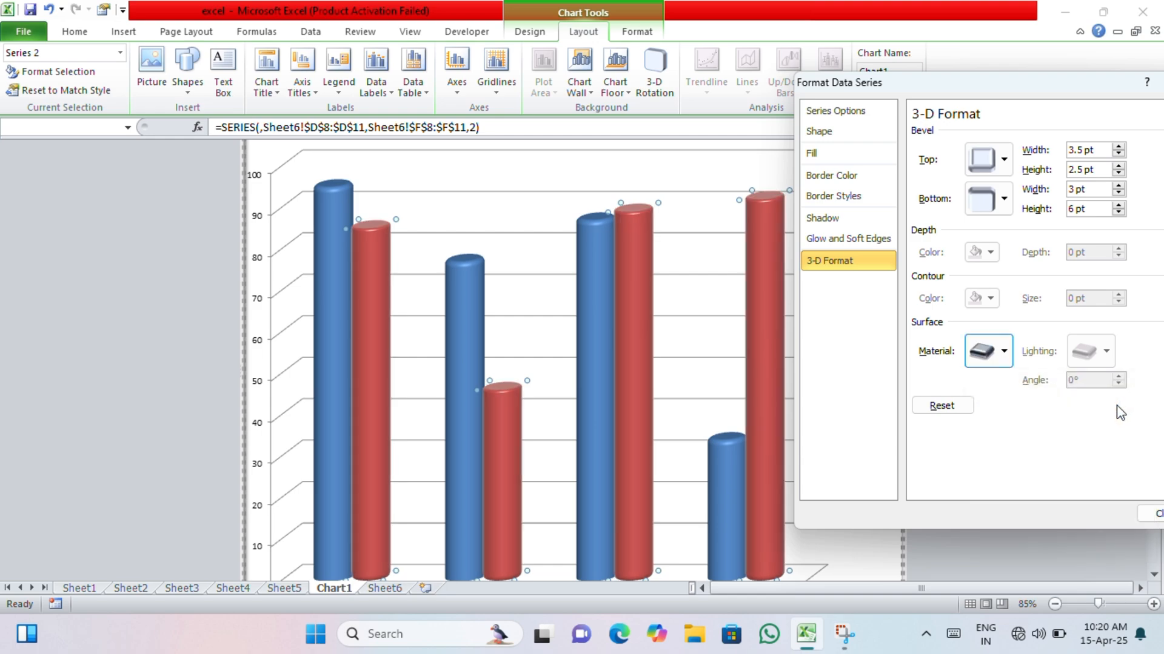
click(1007, 351)
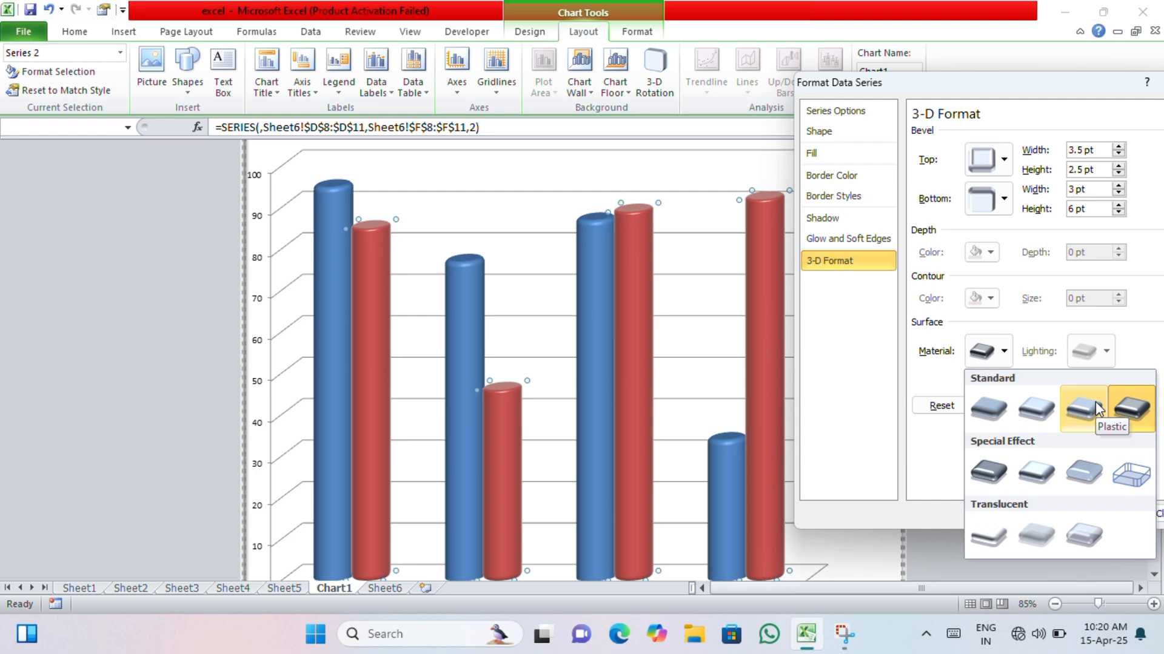
click(1096, 409)
click(994, 353)
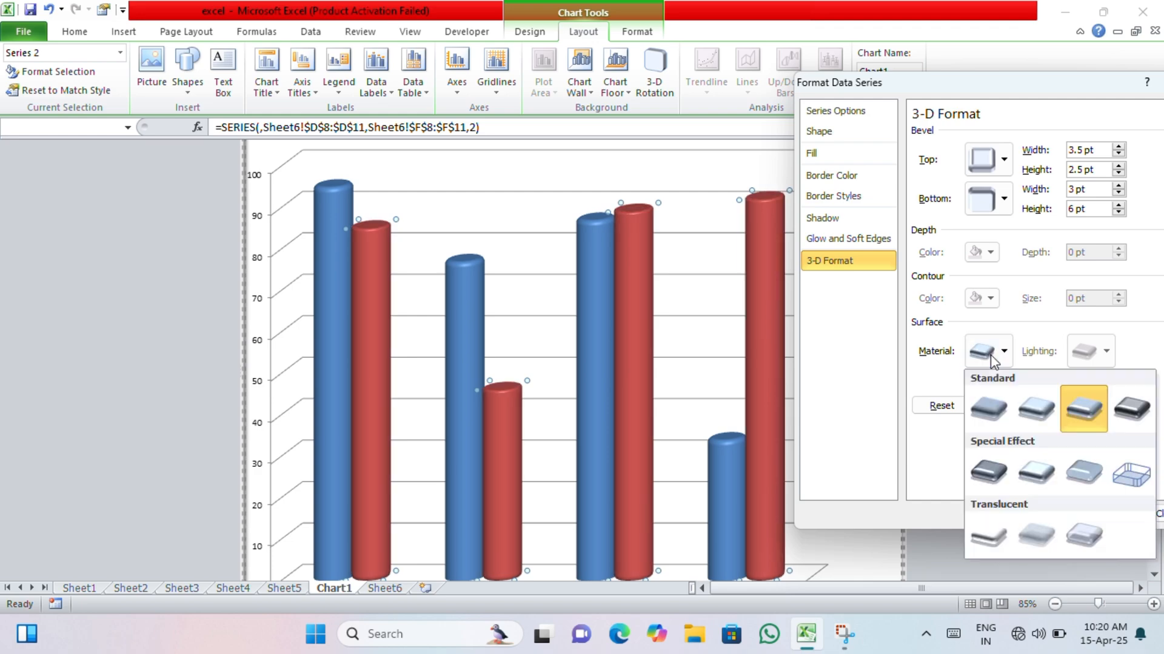
click(1033, 408)
click(994, 353)
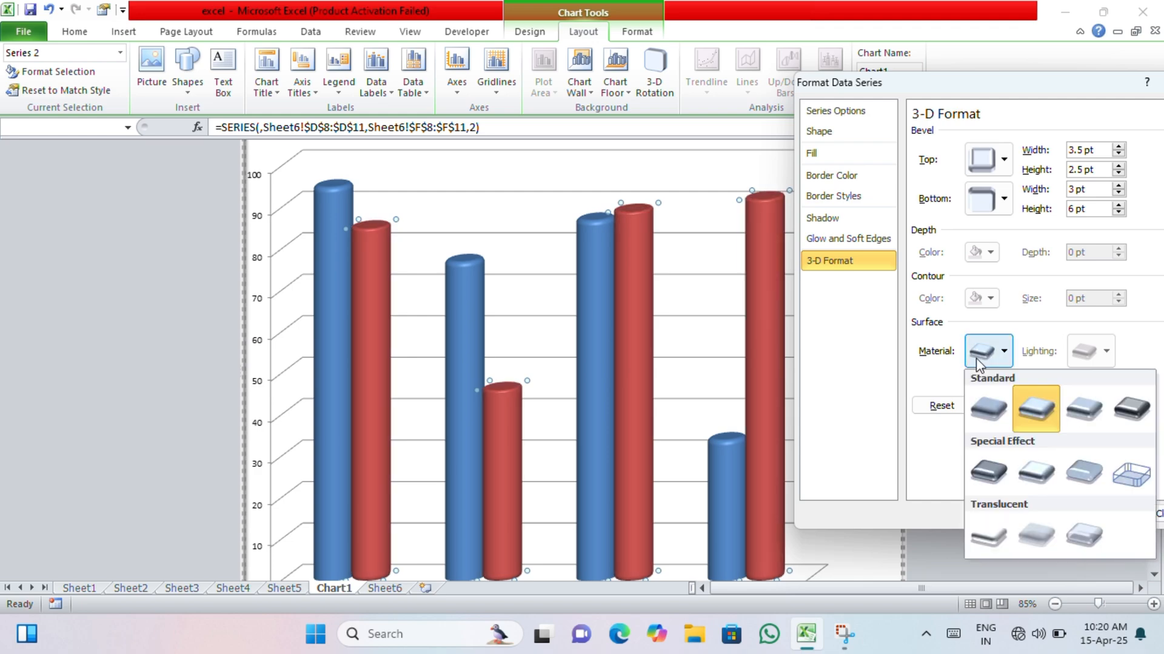
click(985, 412)
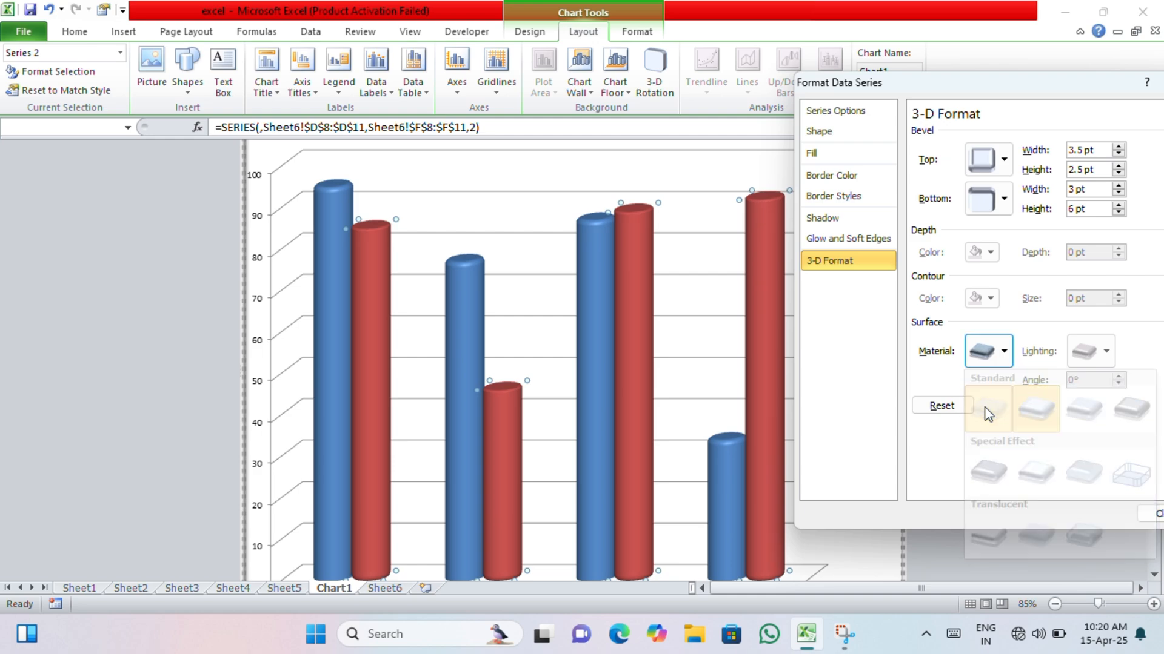
Step: Try the four Special Effect surface materials on the red cylinders in order
click(984, 362)
click(991, 455)
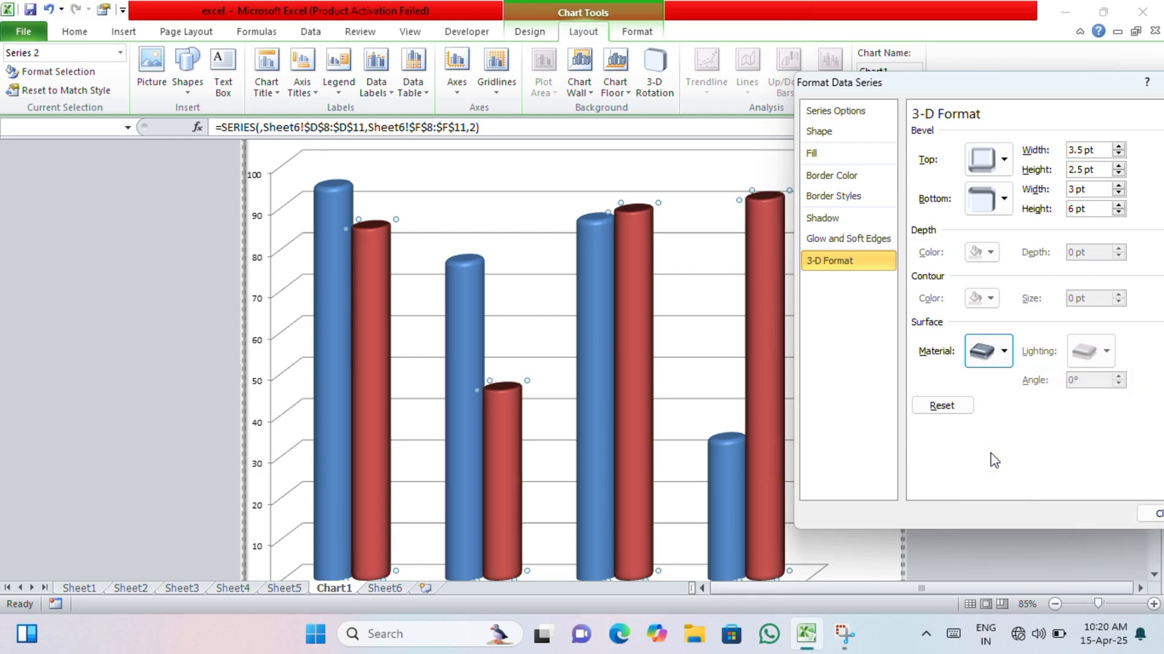
click(973, 359)
click(1033, 474)
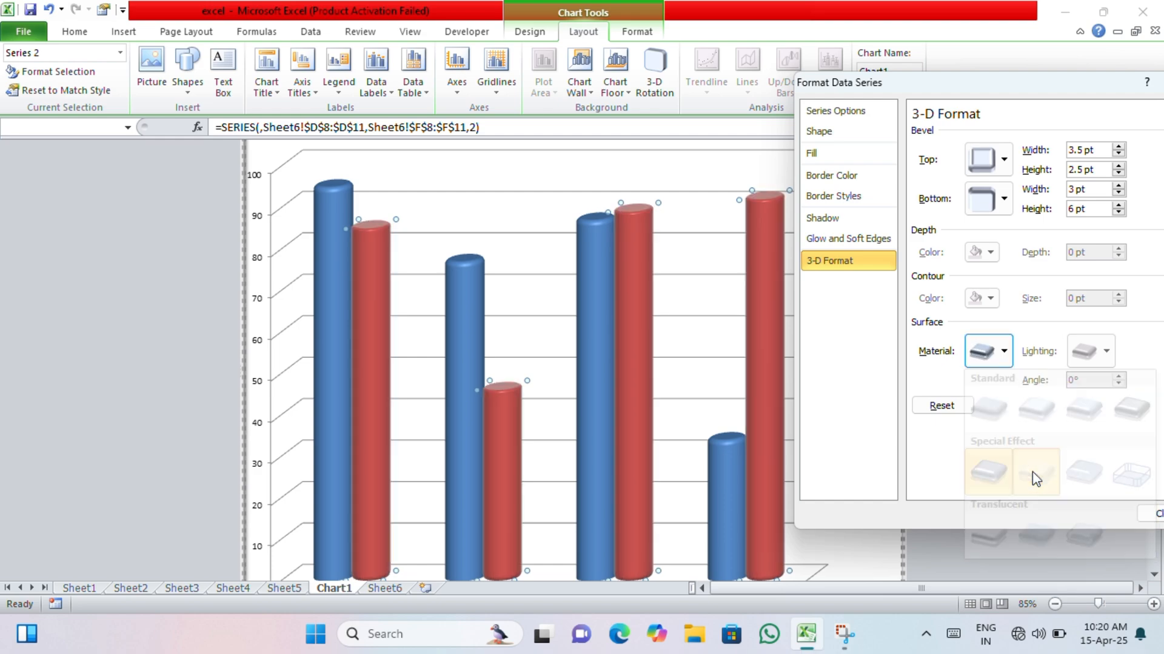
click(988, 362)
click(1076, 465)
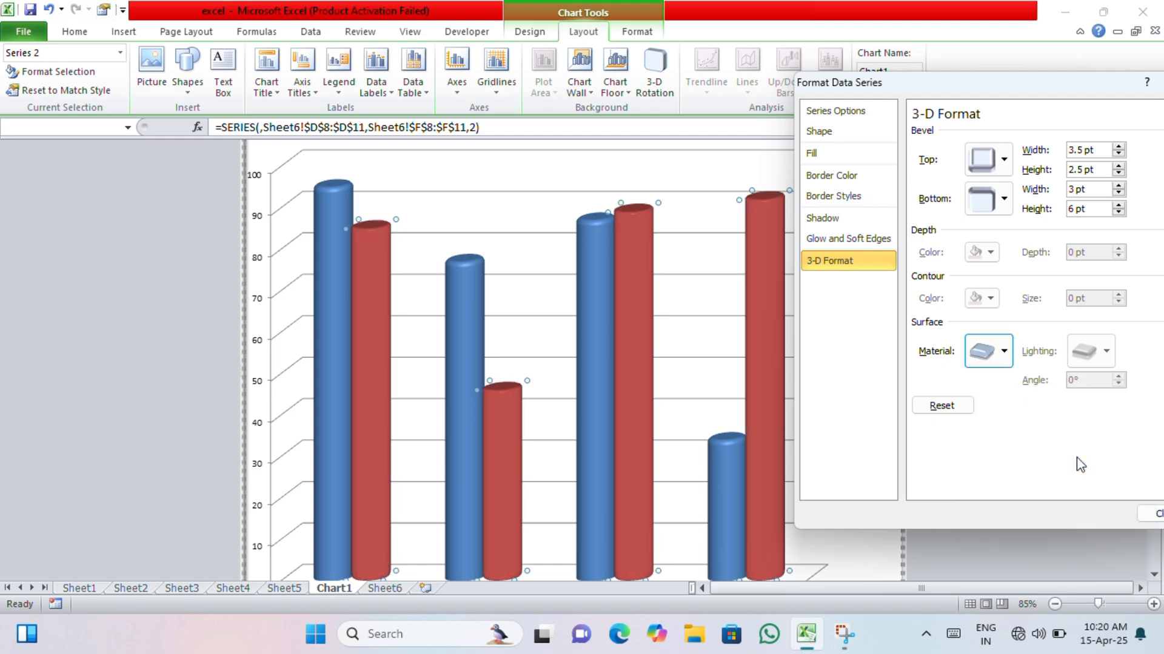
click(1016, 363)
click(1137, 482)
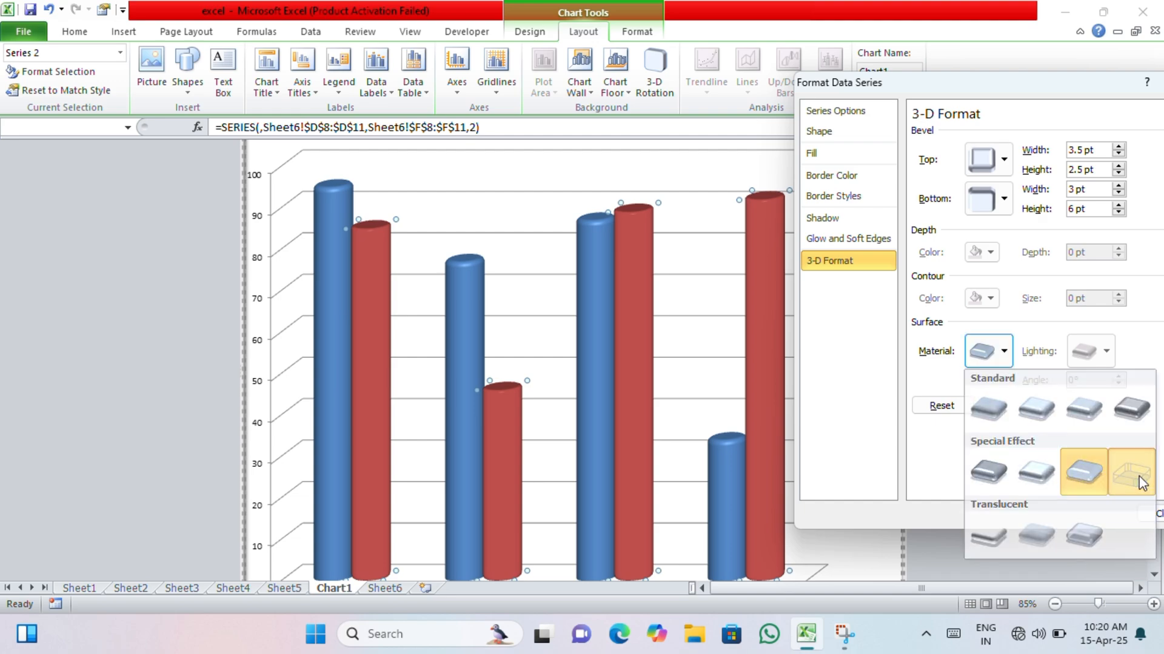
Step: Try the first two Translucent surface materials on the red cylinders
click(988, 351)
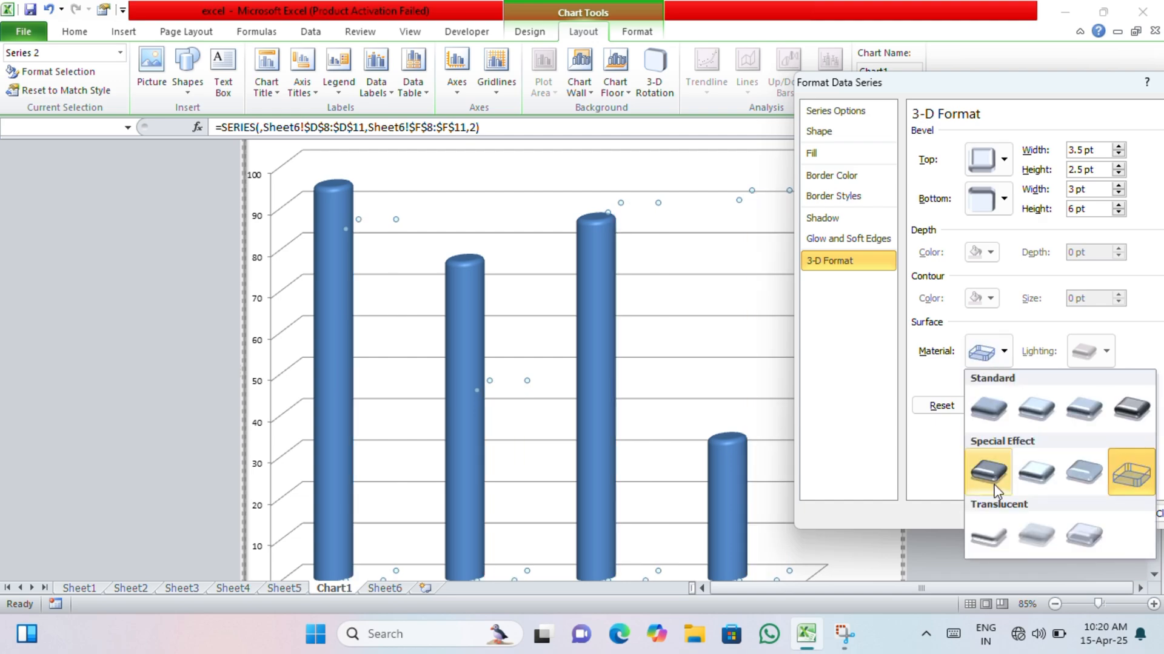
click(989, 532)
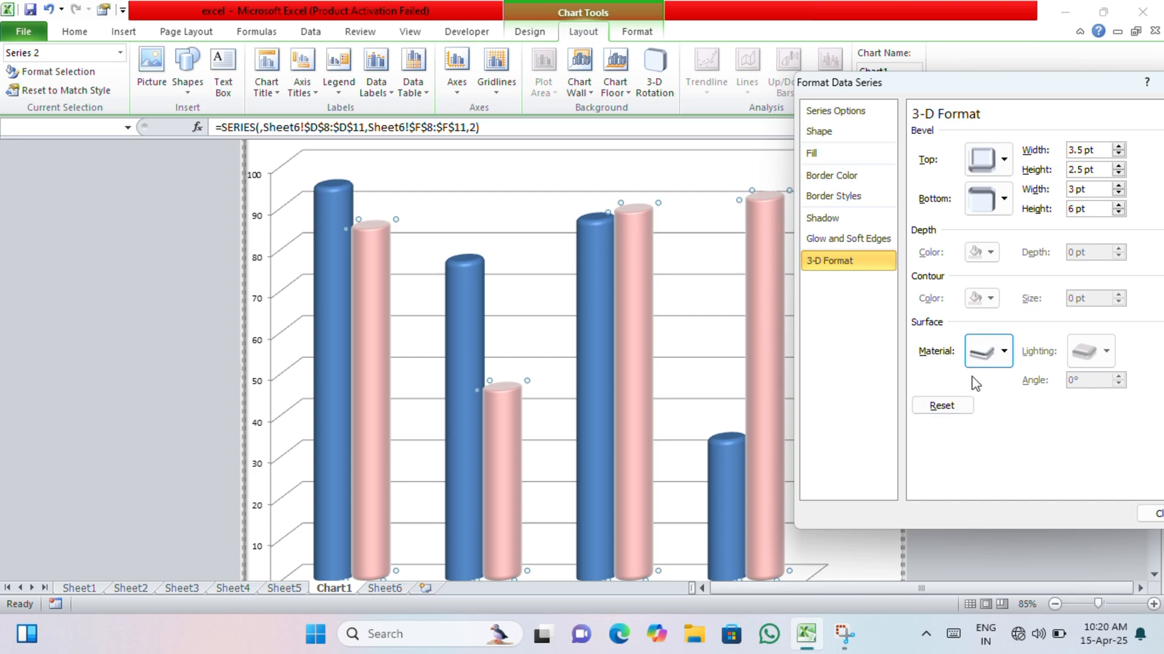
click(979, 362)
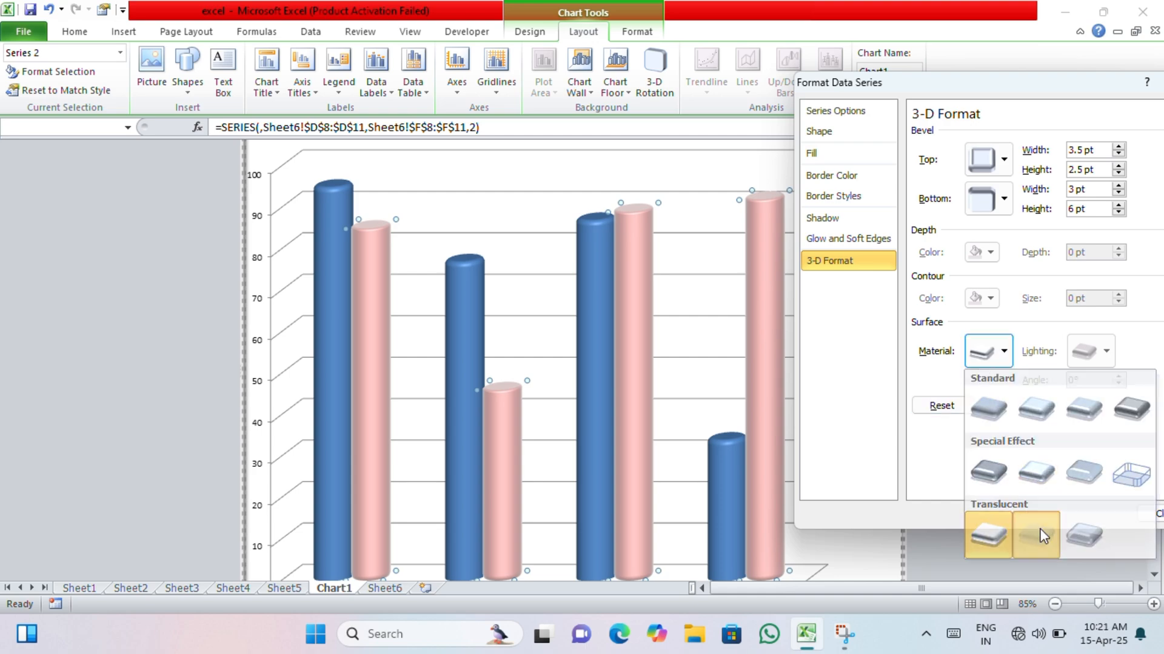
click(1040, 531)
Step: Apply the fourth Standard surface material to the red cylinder series and close its formatting dialog
click(1002, 350)
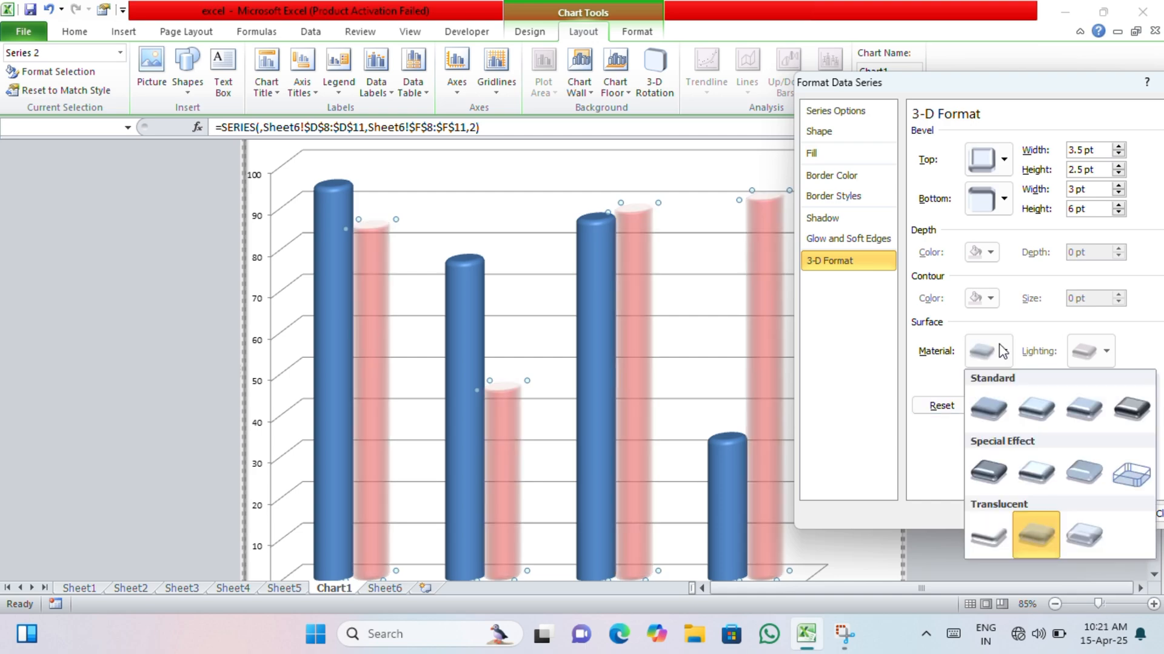
click(1130, 410)
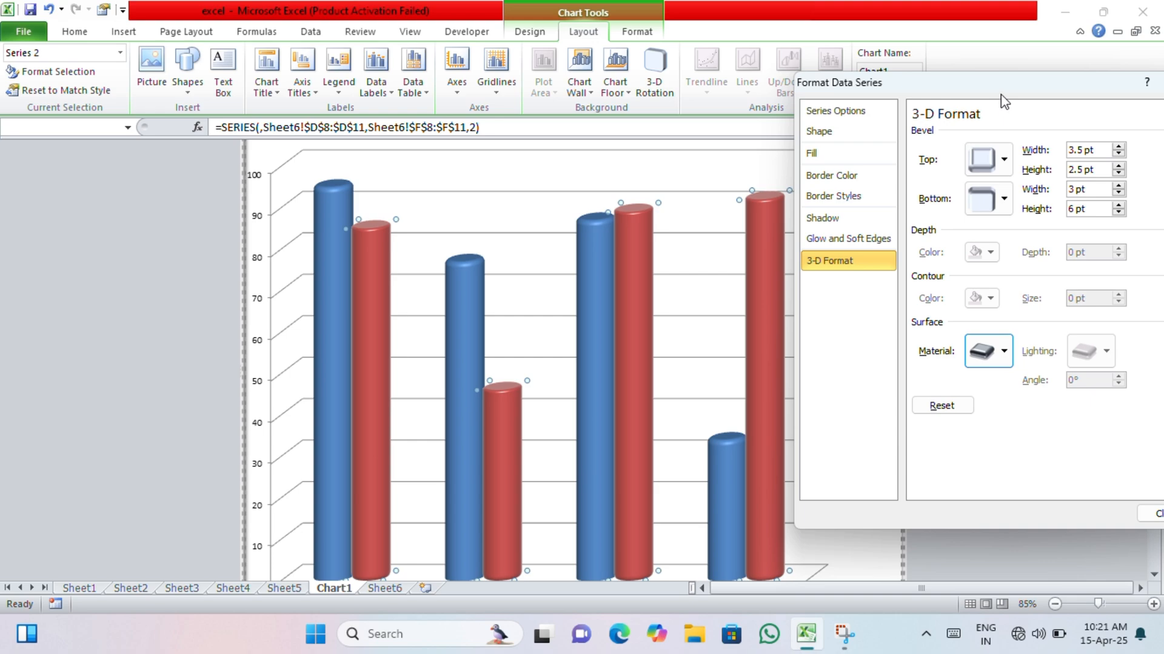
drag(977, 86, 778, 111)
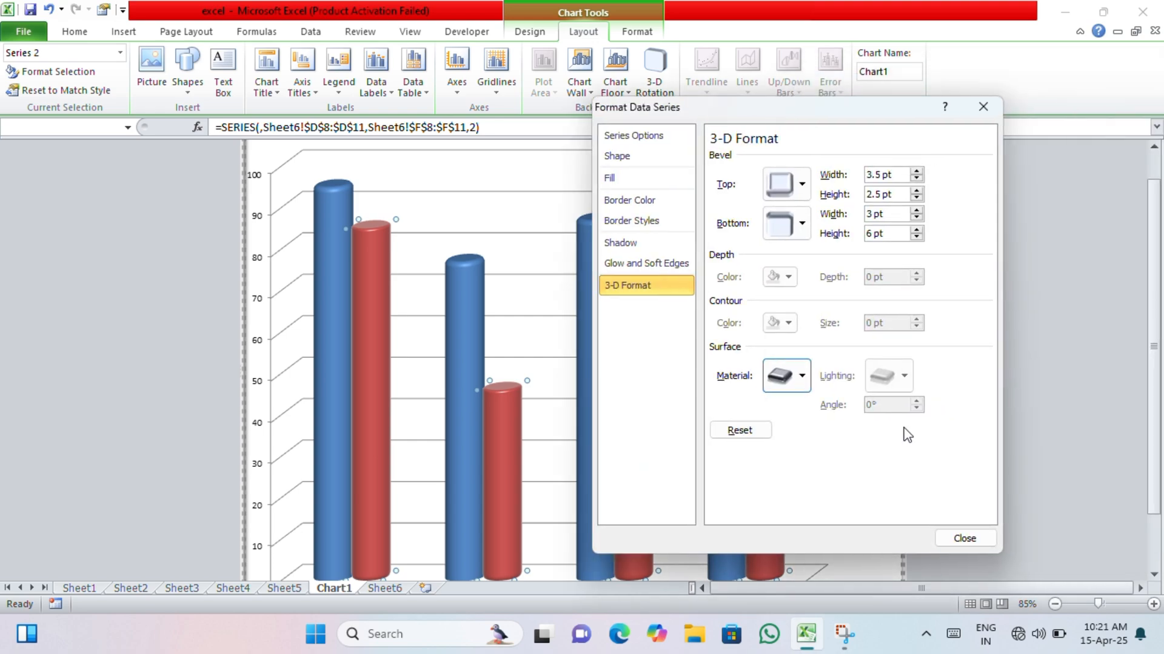
click(963, 538)
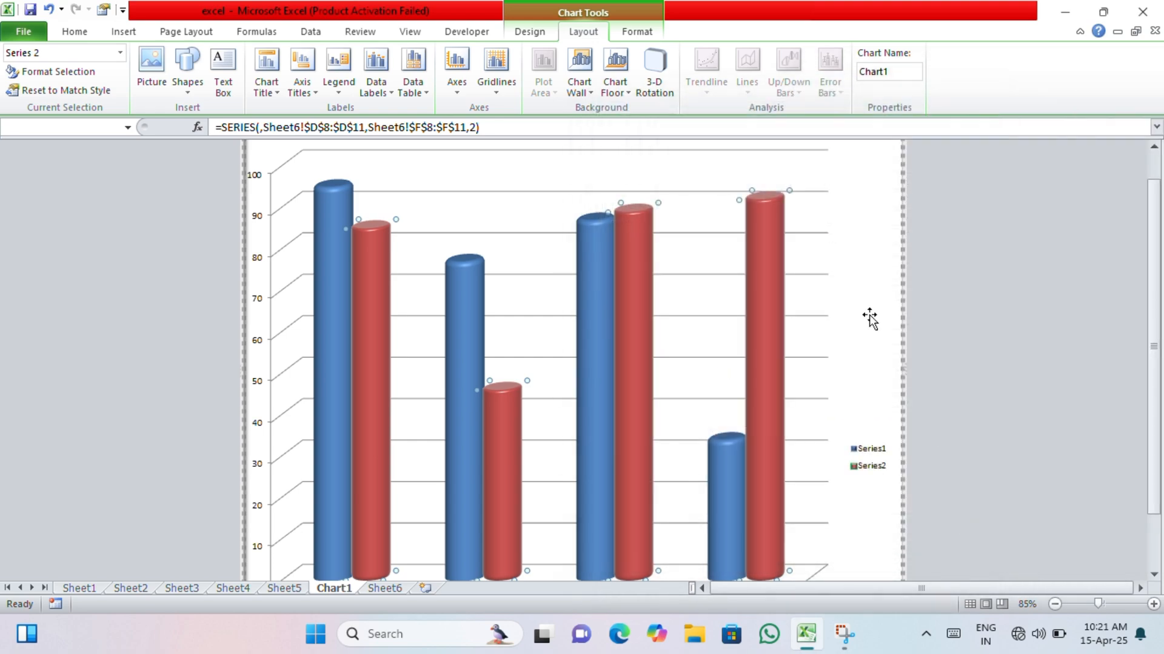
Step: Review the 3-D Rotation and 3-D Format settings of the chart area
click(661, 96)
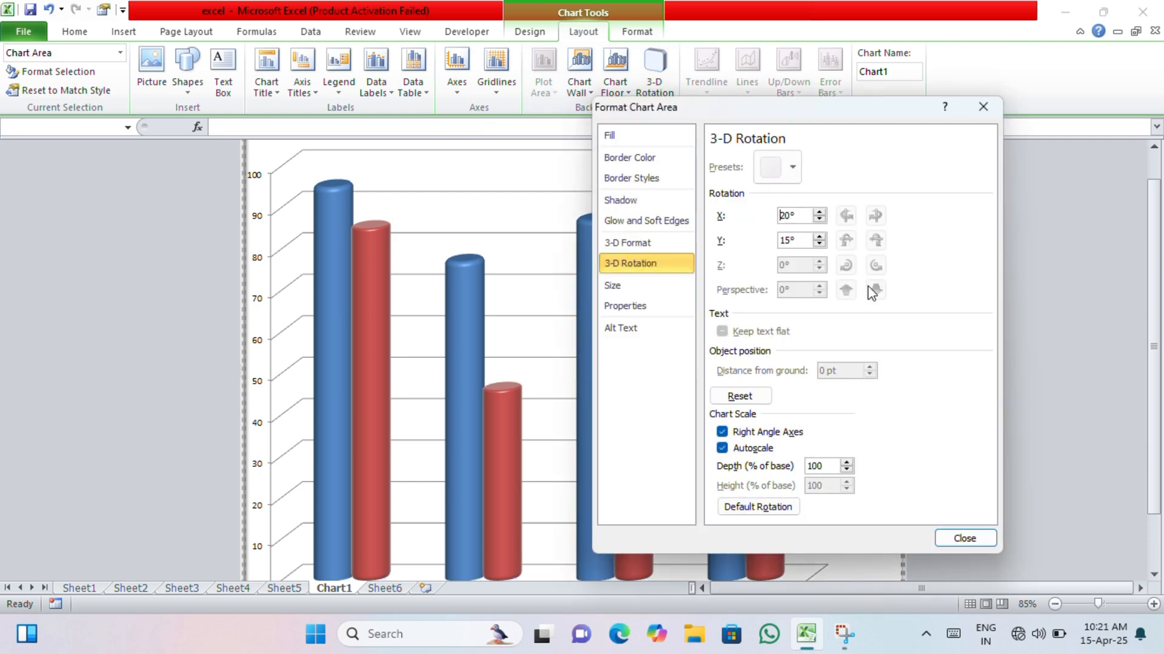
click(655, 246)
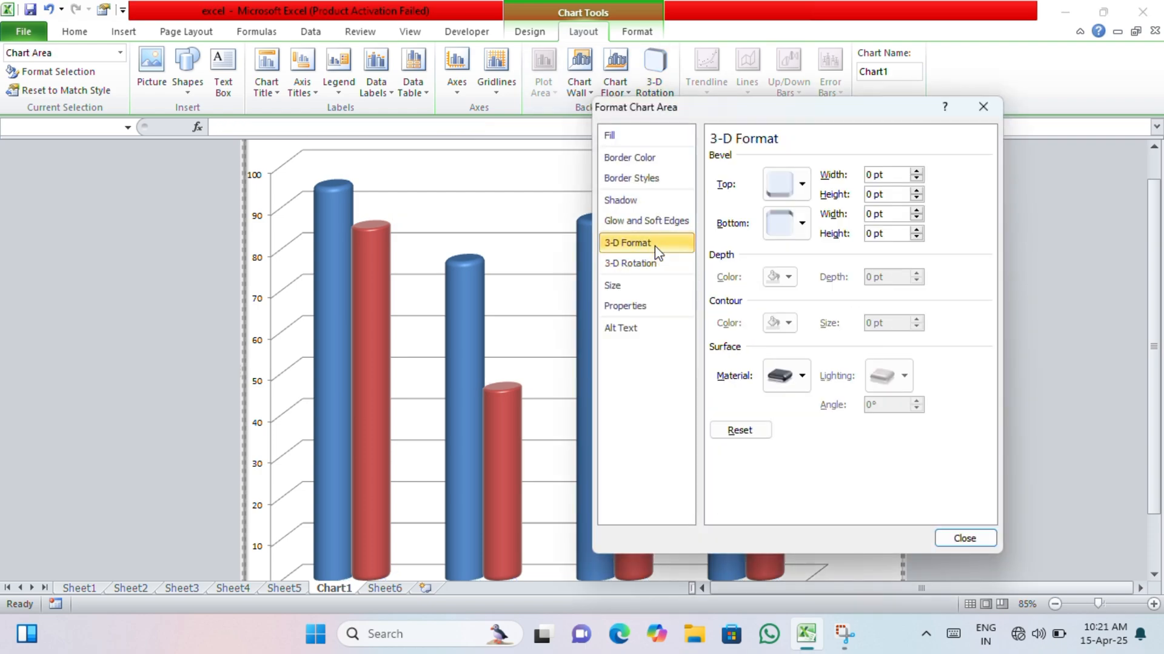
click(646, 264)
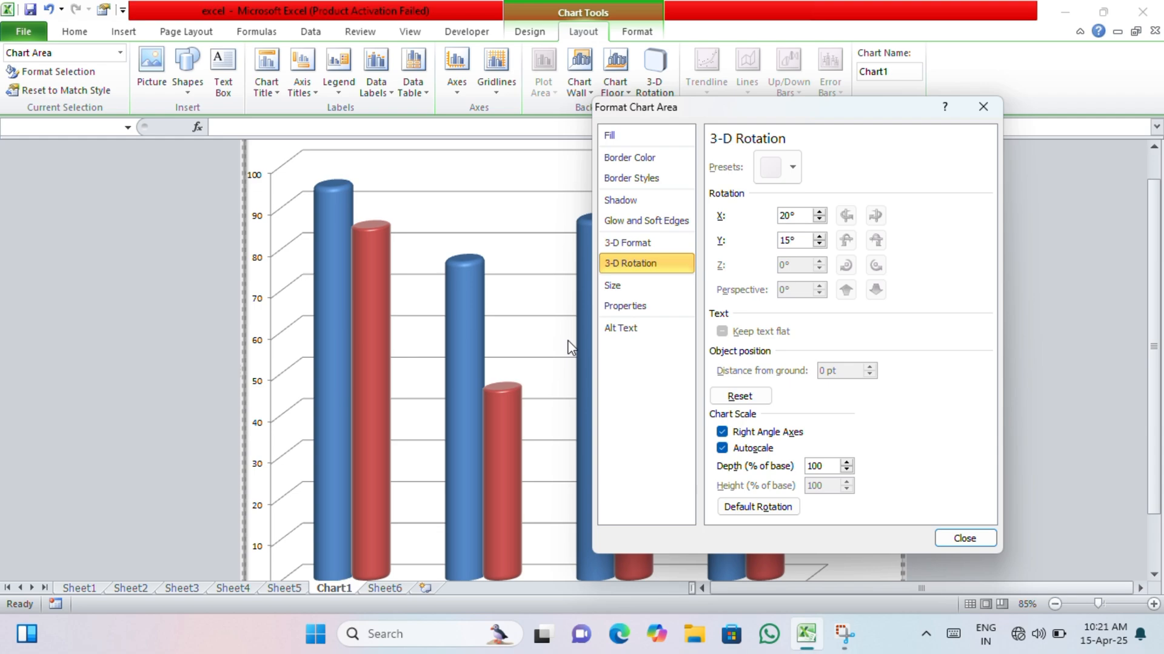
Step: Apply the first Inner shadow preset to the blue cylinder series and close its formatting dialog
click(446, 365)
click(618, 266)
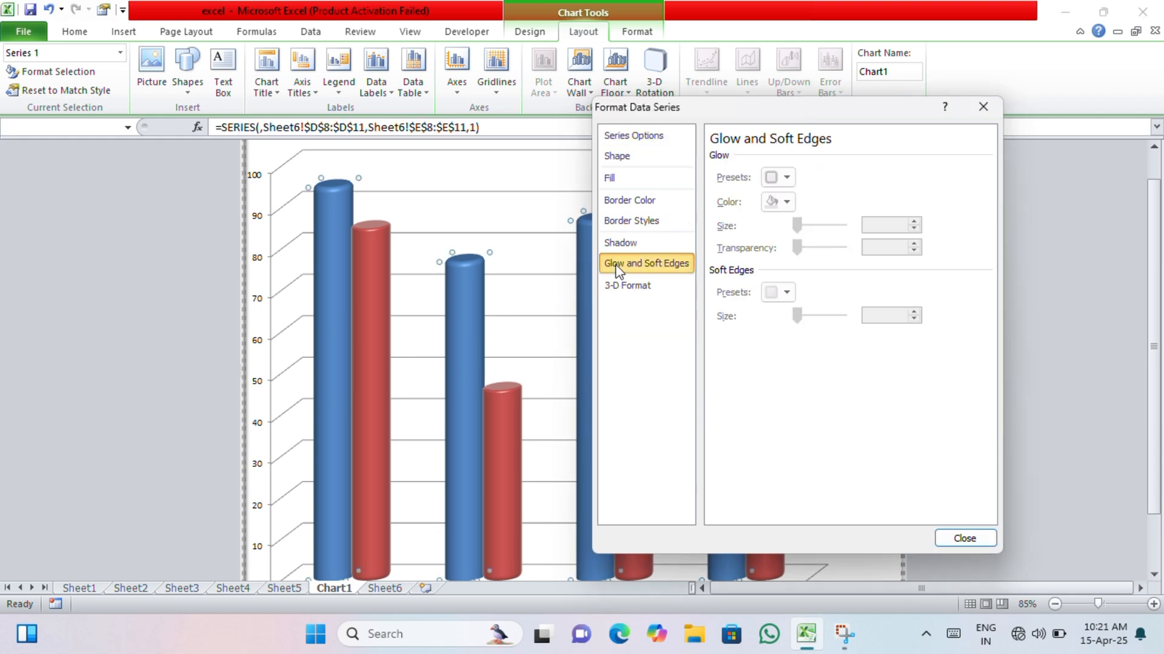
click(637, 287)
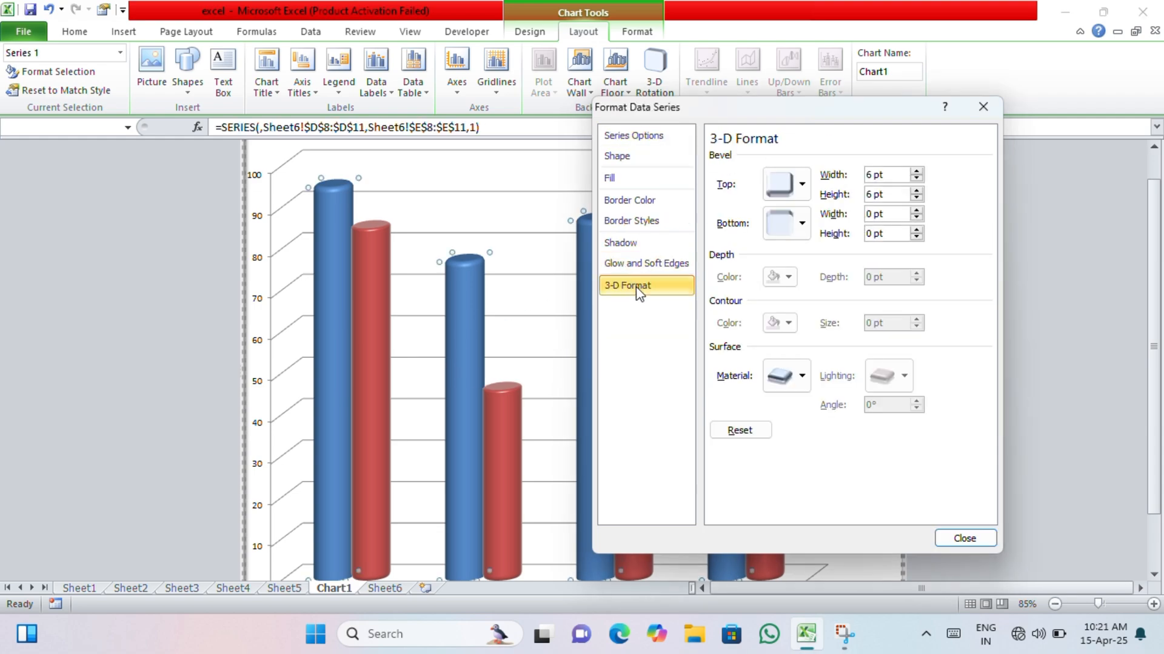
click(621, 244)
click(762, 161)
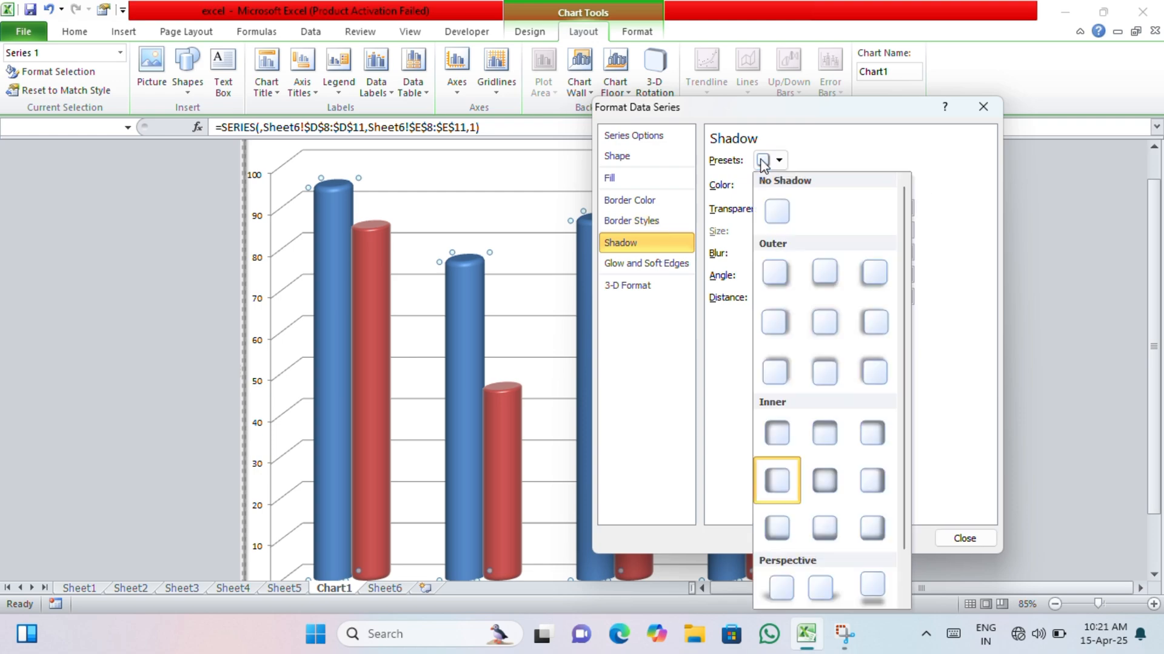
click(783, 416)
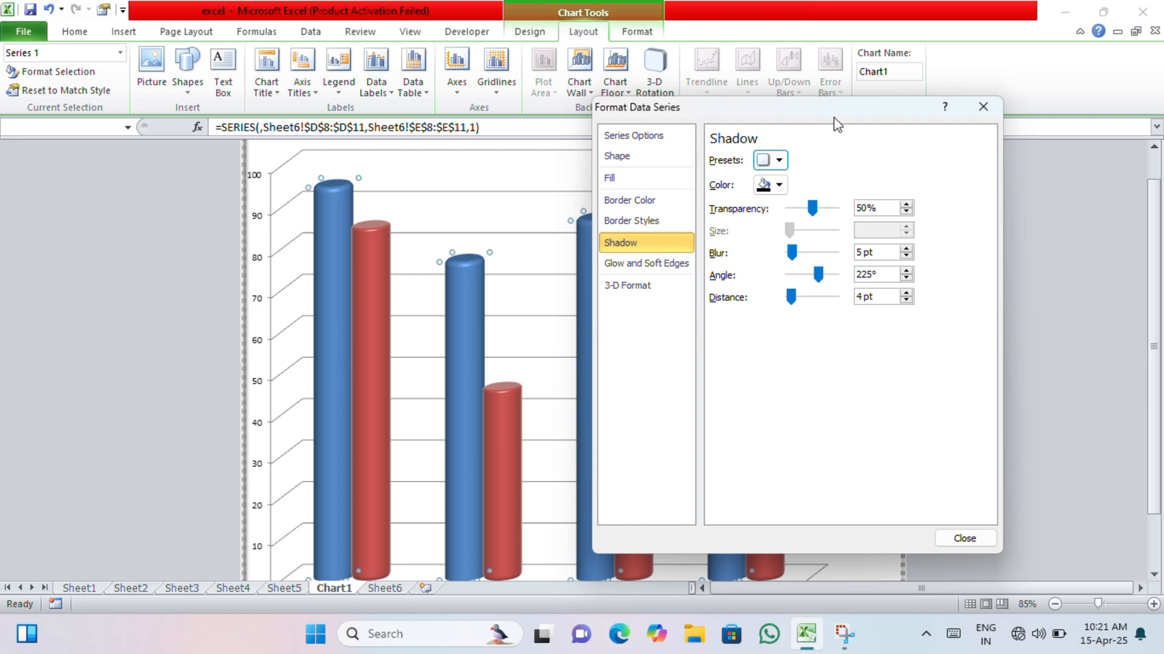
click(982, 107)
Step: Examine the bevels, surfaces and shadows of the blue and red cylinders up close and across the whole chart
scroll(829, 324, down, 1)
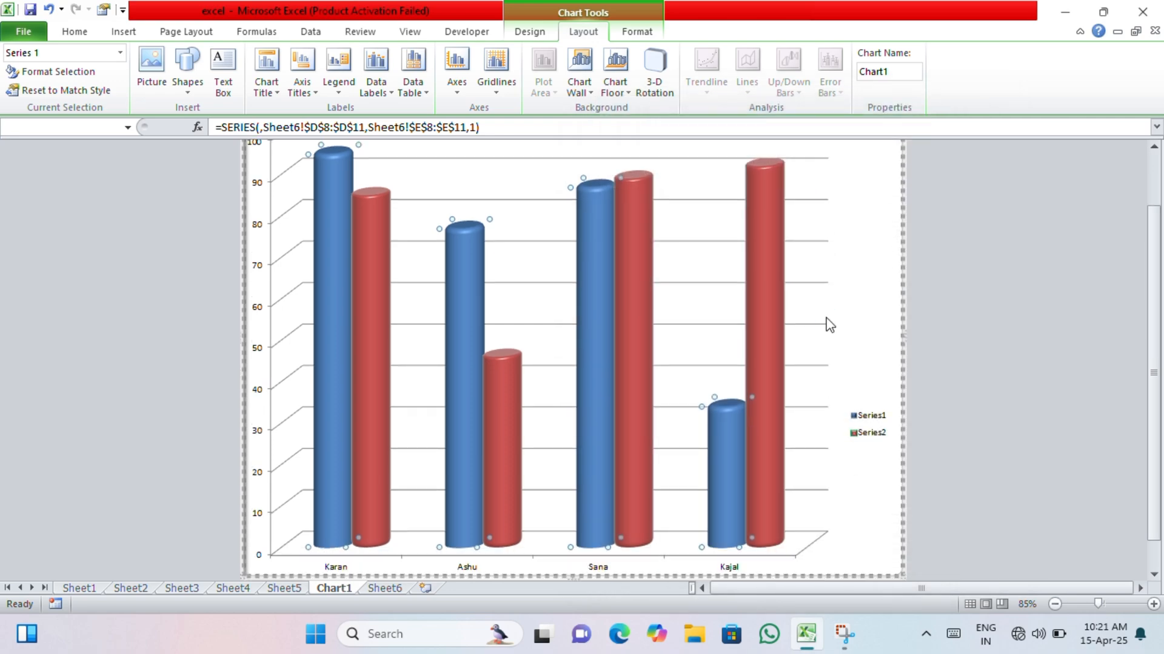
scroll(829, 324, up, 1)
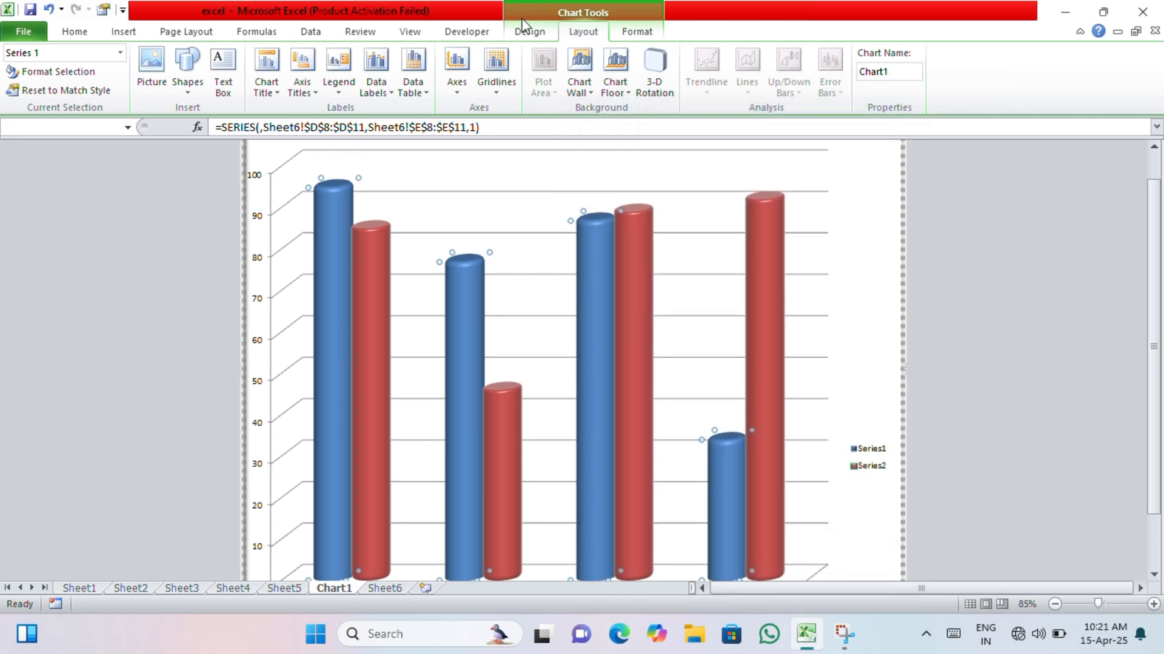
click(555, 158)
scroll(631, 227, down, 2)
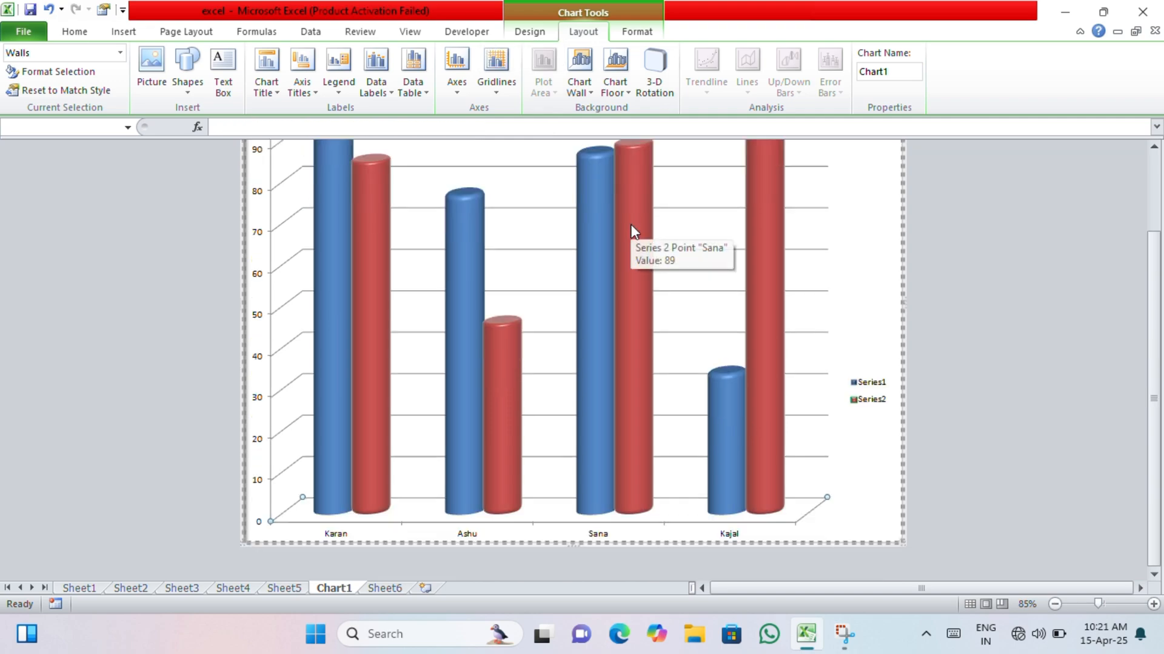
scroll(630, 228, down, 3)
scroll(629, 229, up, 12)
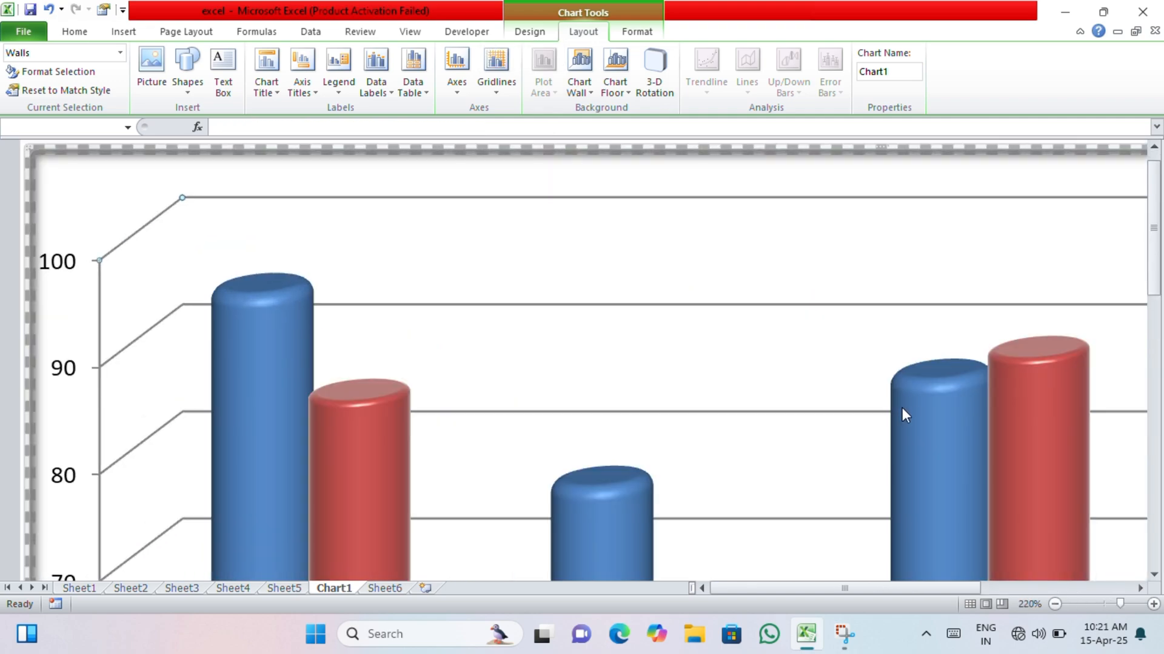
scroll(306, 391, down, 3)
scroll(648, 367, up, 5)
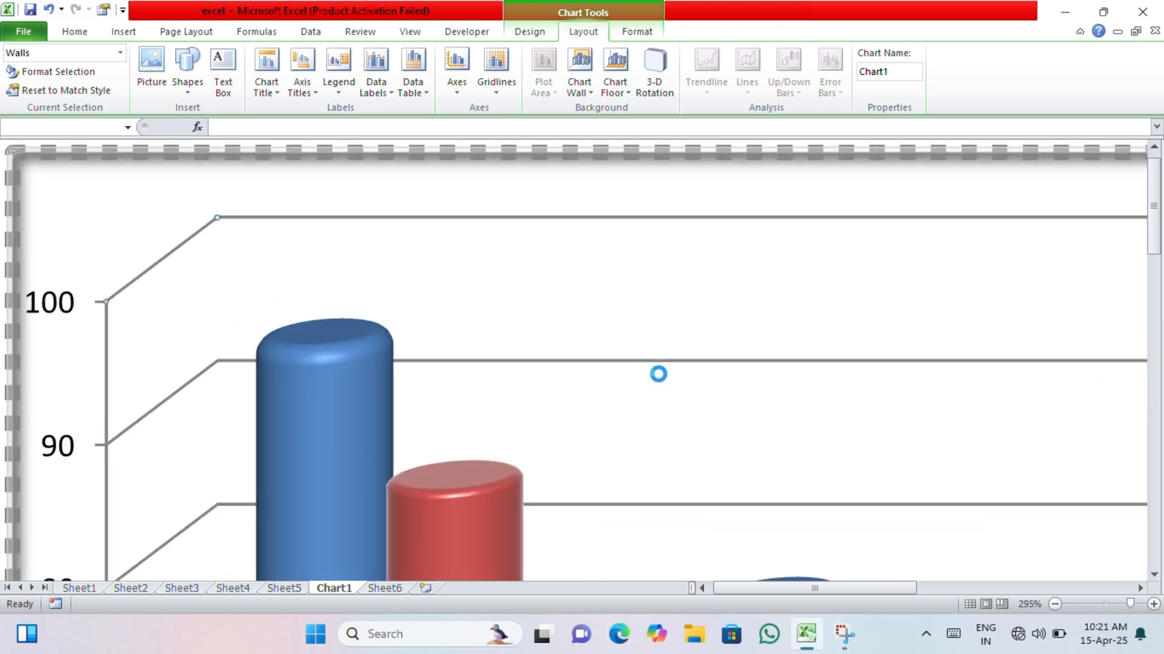
mouse_move(297, 419)
scroll(297, 417, down, 3)
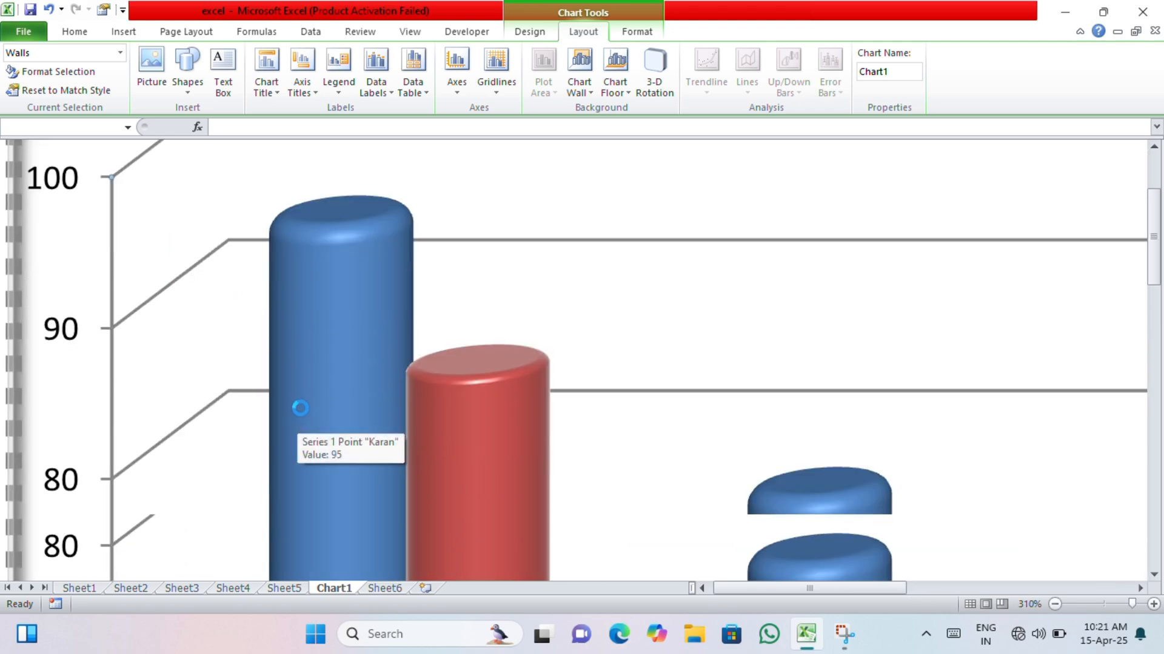
scroll(455, 366, down, 3)
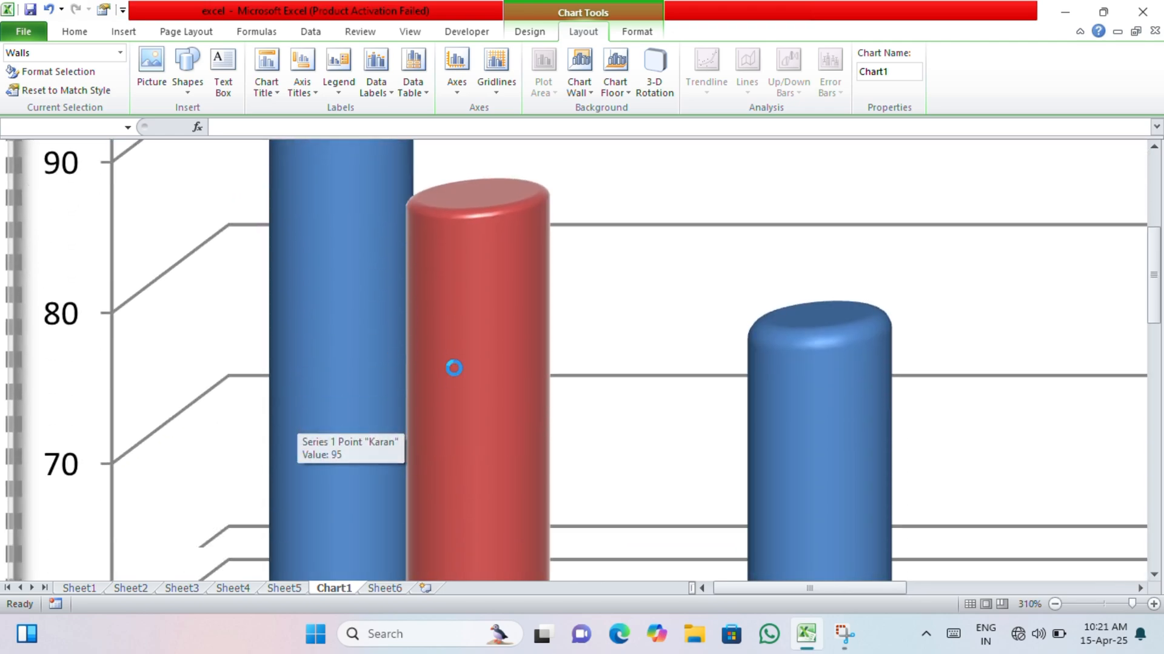
scroll(457, 372, down, 6)
scroll(456, 365, down, 9)
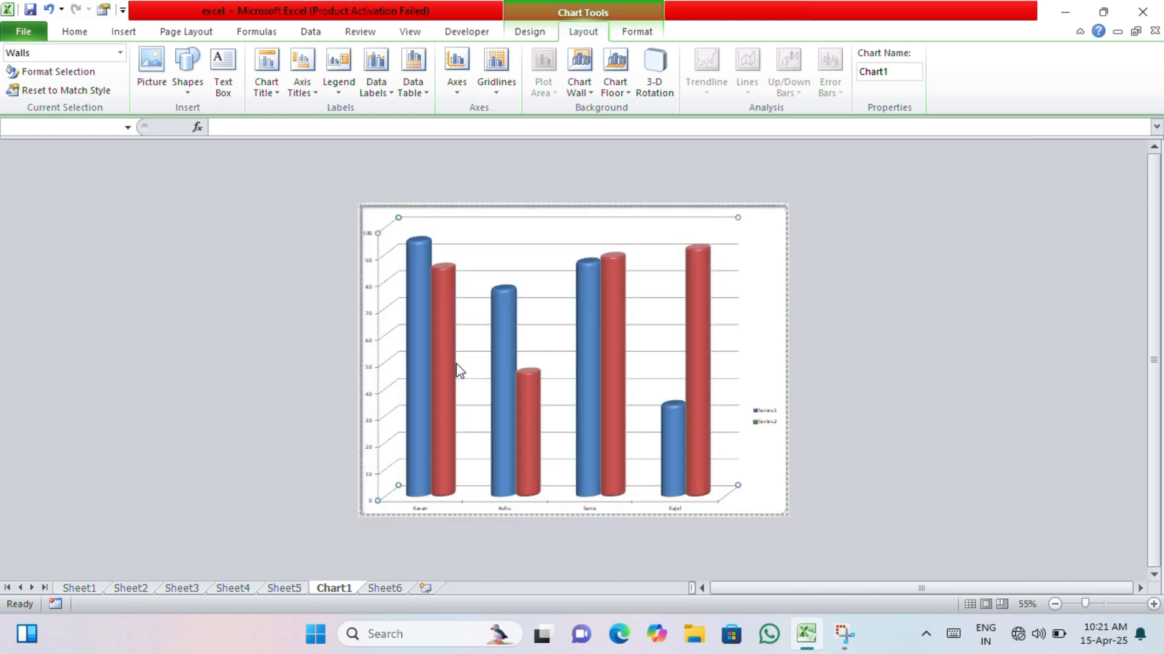